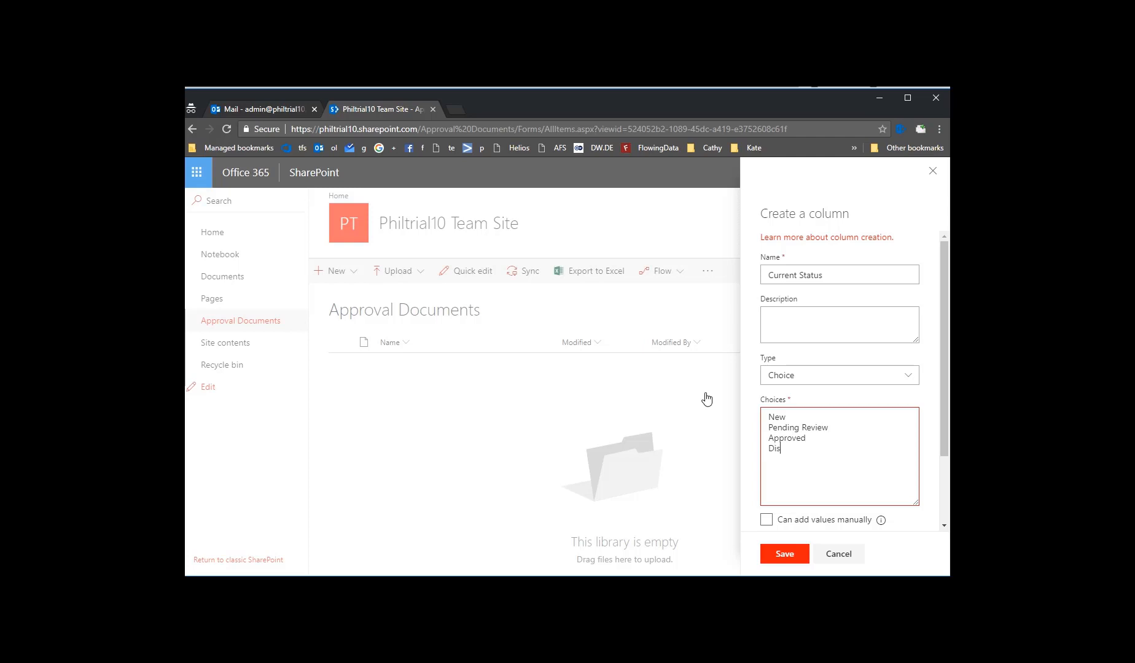
# Step: Save the Current Status choice column, and hide the Modified and Modified By columns in the All Documents view
pyautogui.click(781, 556)
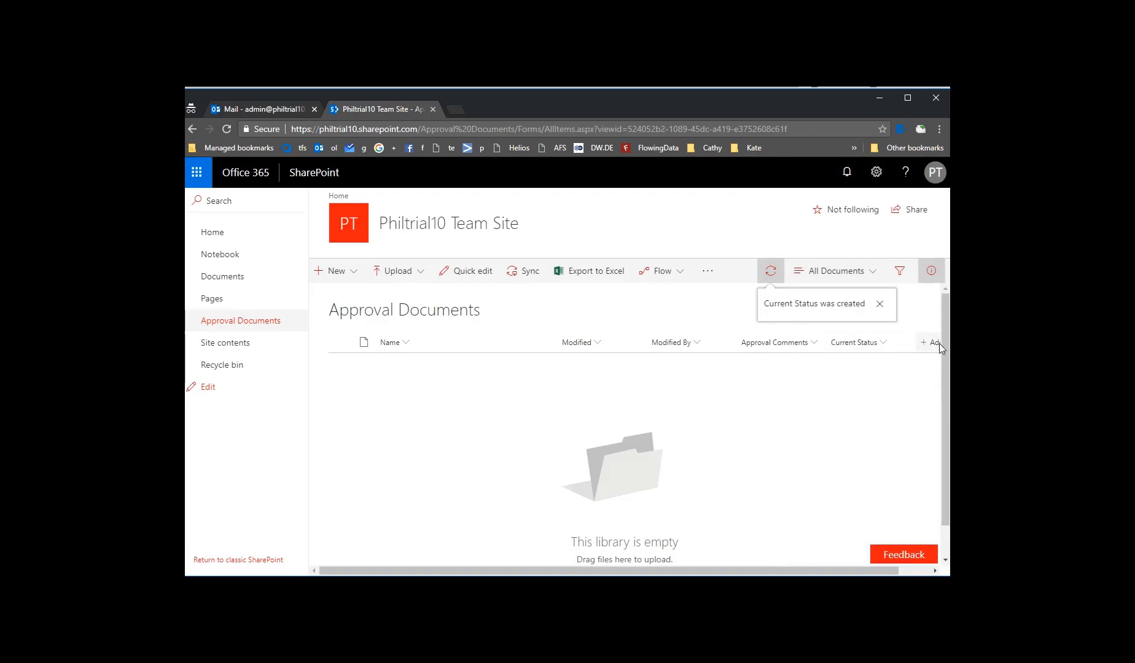
pyautogui.click(838, 273)
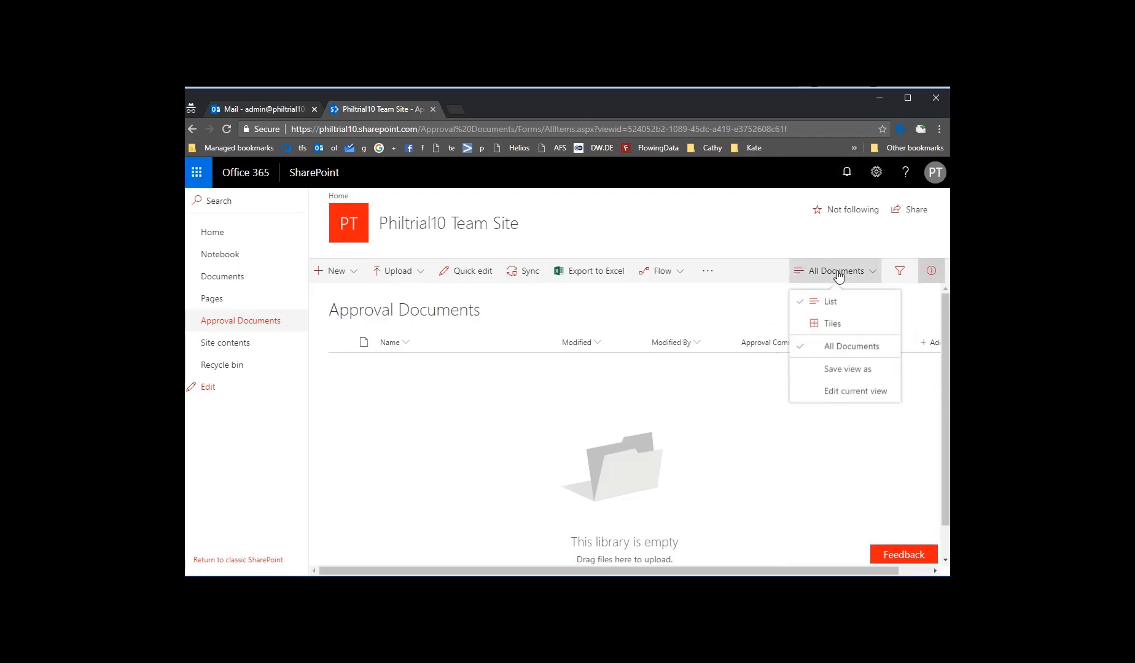
pyautogui.click(841, 393)
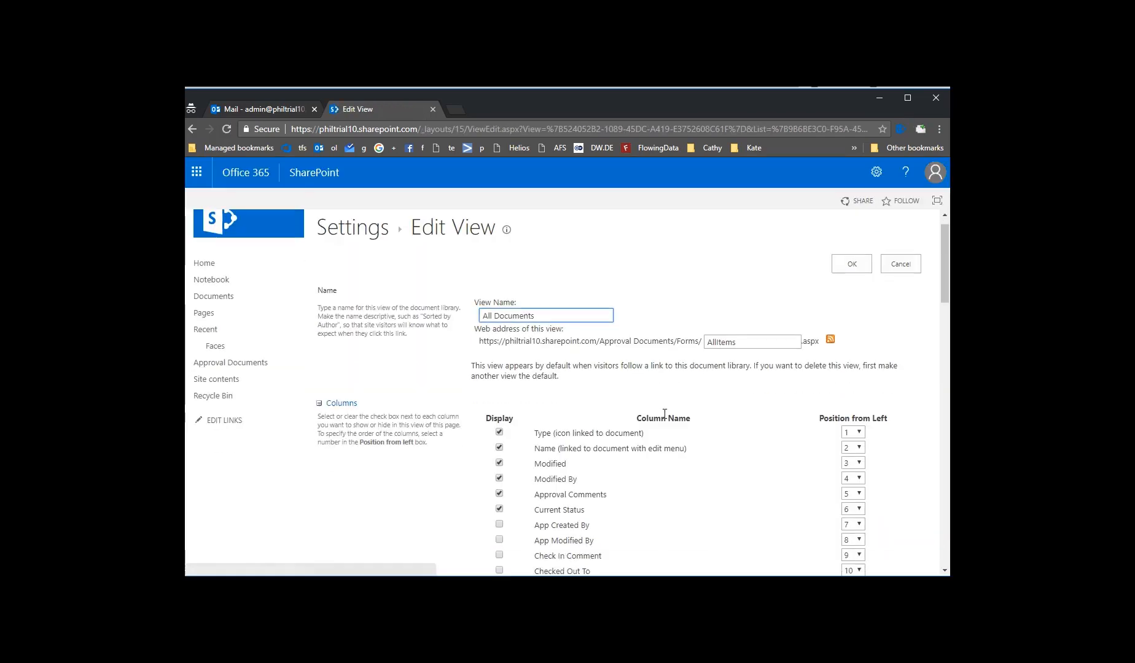
pyautogui.click(501, 378)
pyautogui.scroll(-2, 696, 451)
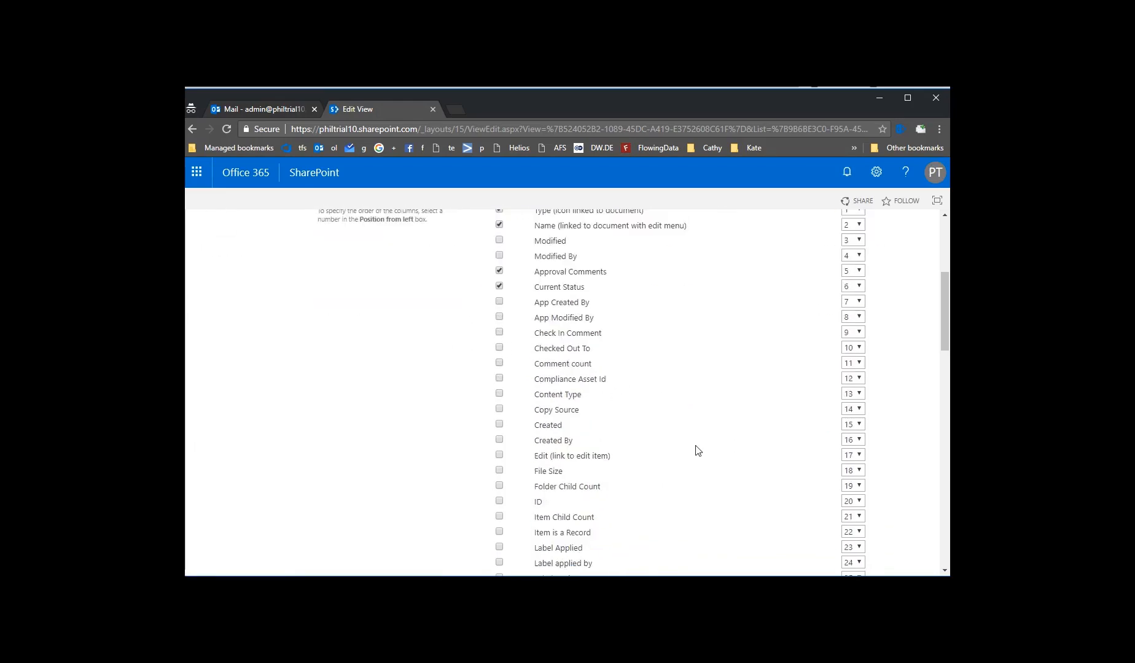
pyautogui.scroll(2, 697, 451)
pyautogui.scroll(-15, 697, 451)
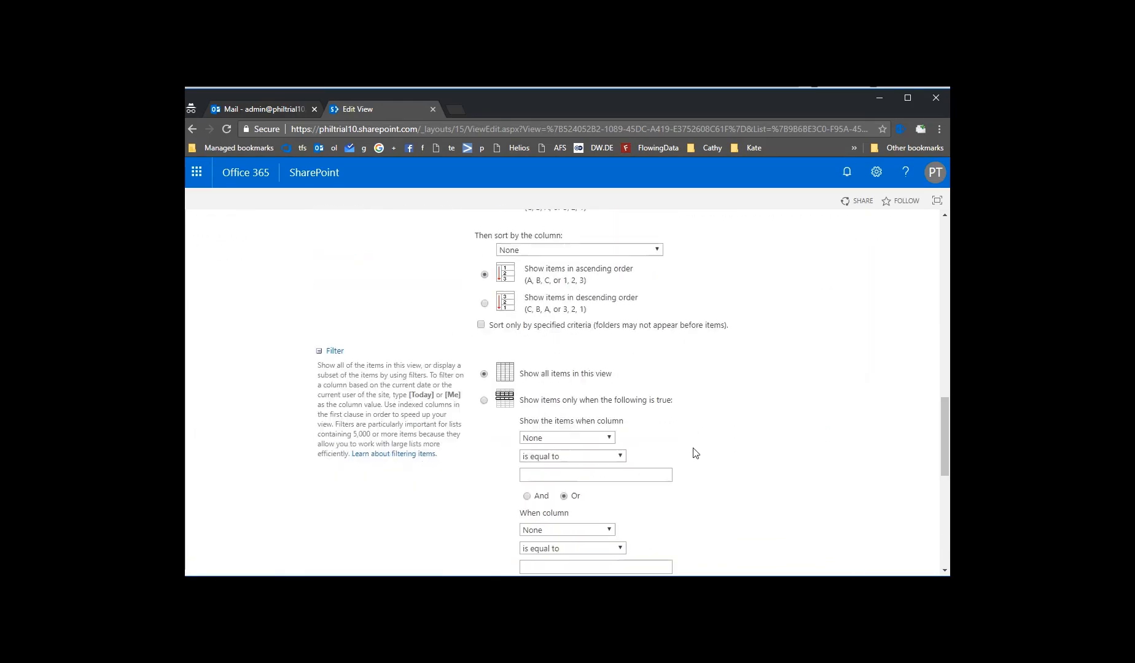
pyautogui.click(843, 513)
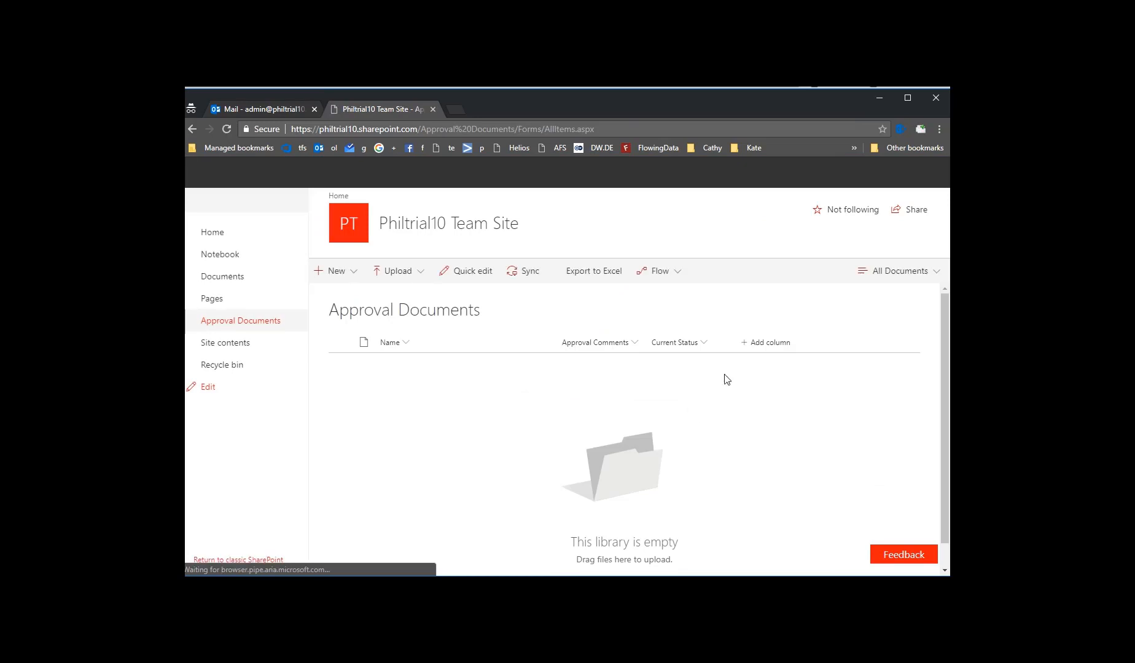
# Step: Set the default value of the library's Current Status column to New, and return to the Approval Documents library
pyautogui.click(876, 172)
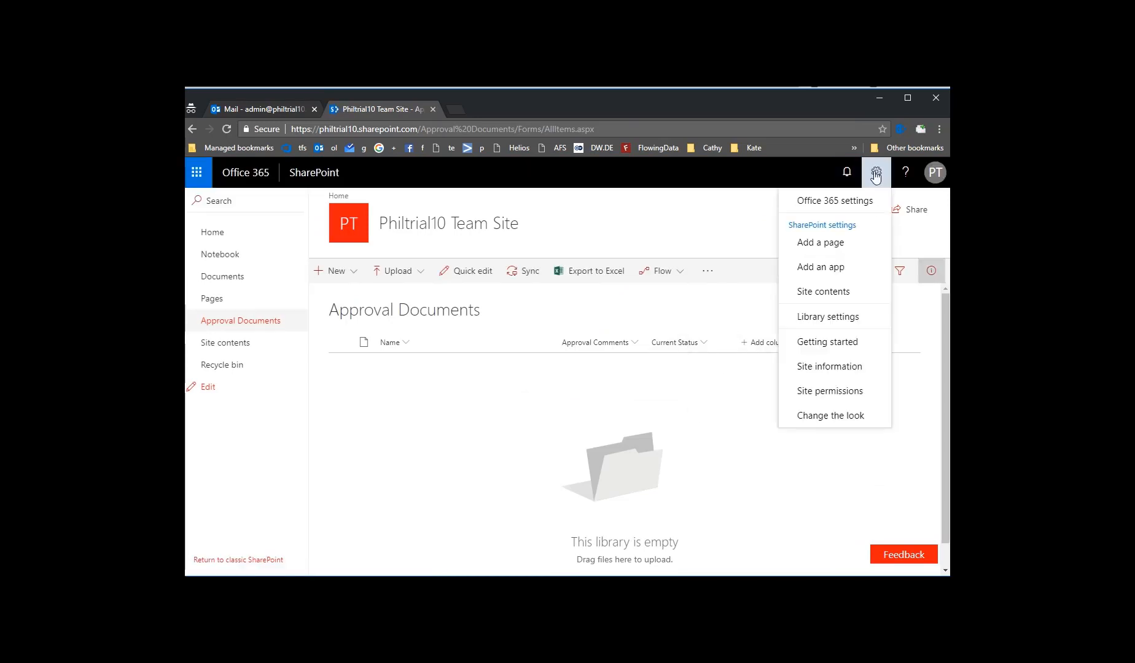
pyautogui.click(826, 317)
pyautogui.scroll(-10, 420, 452)
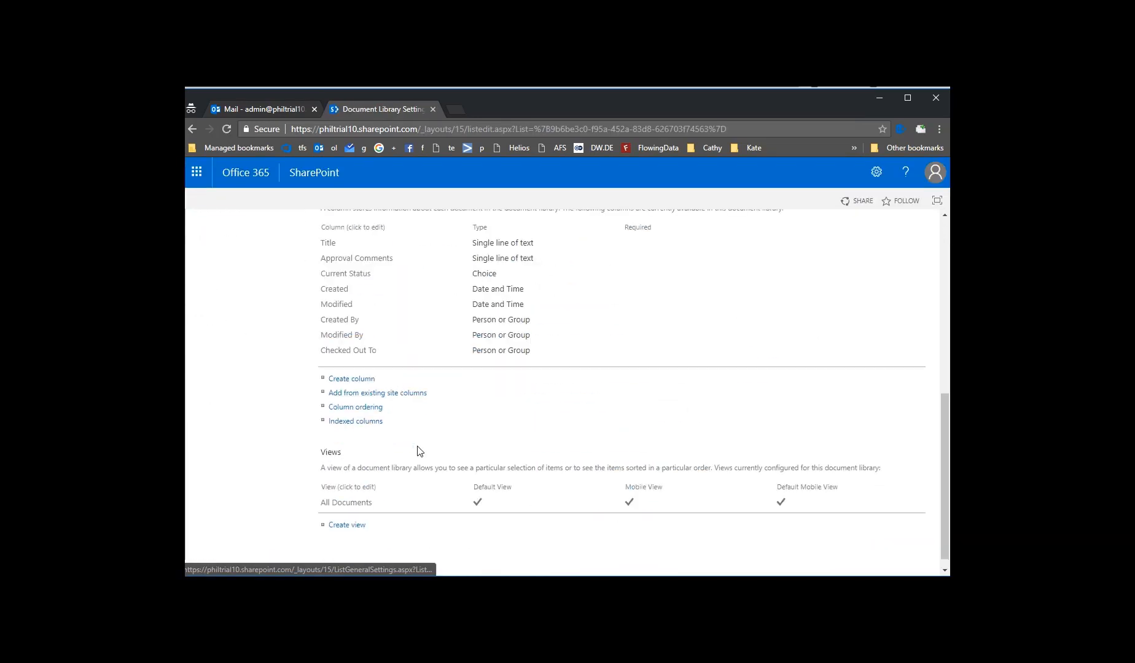
pyautogui.click(355, 274)
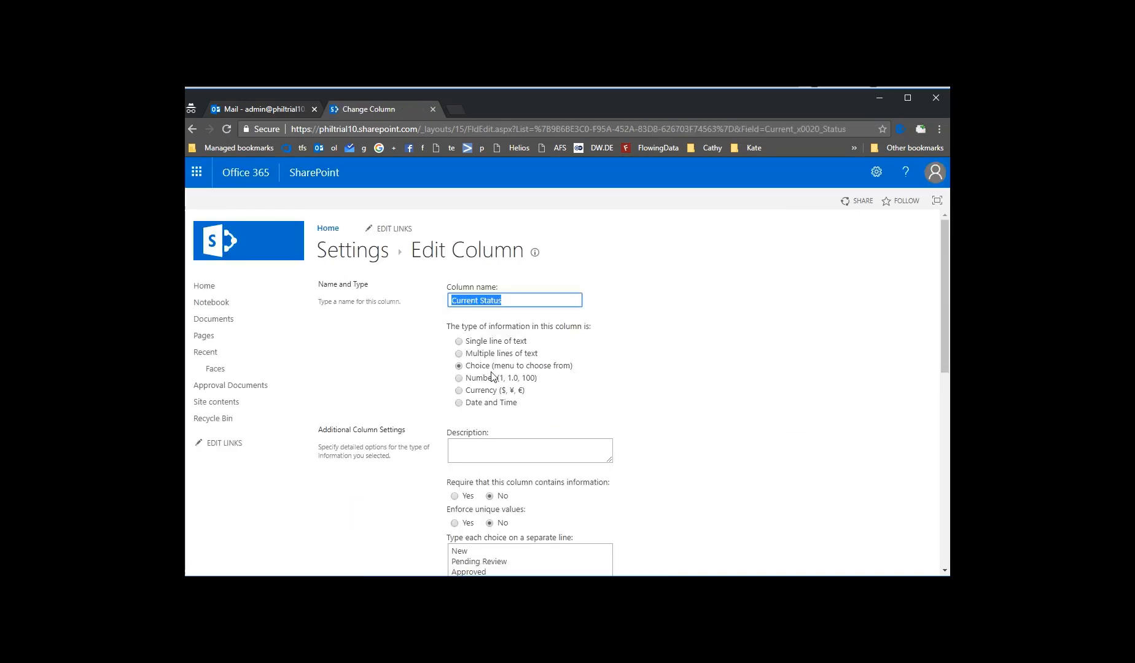
pyautogui.scroll(-3, 492, 377)
pyautogui.scroll(-2, 492, 377)
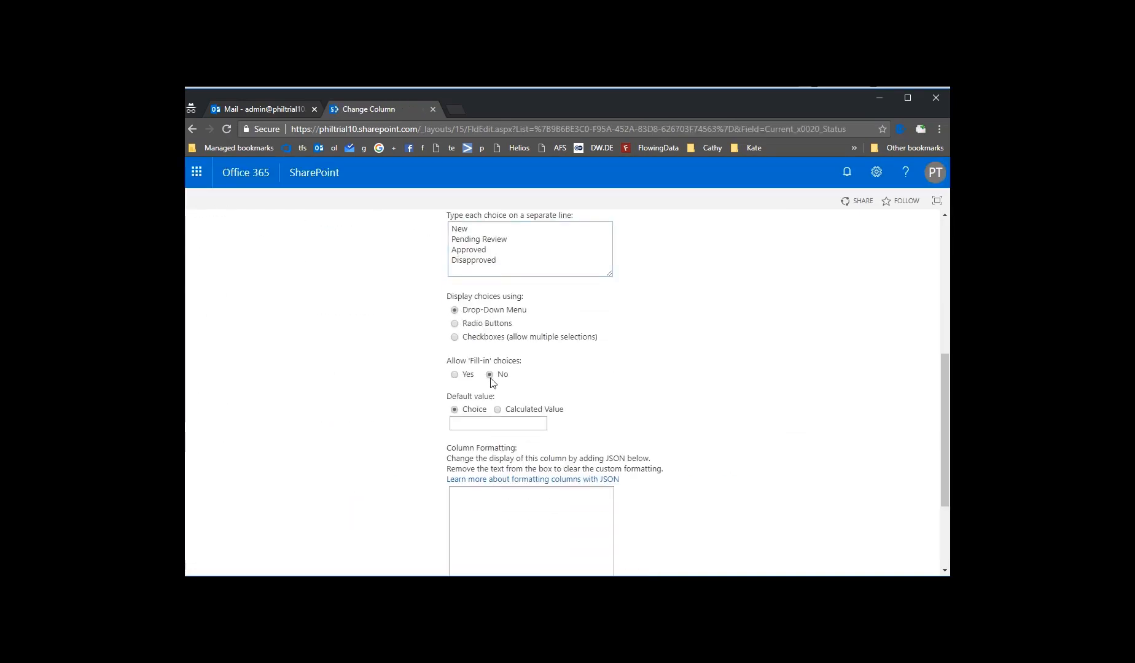
pyautogui.click(492, 421)
pyautogui.scroll(-3, 605, 432)
pyautogui.click(845, 510)
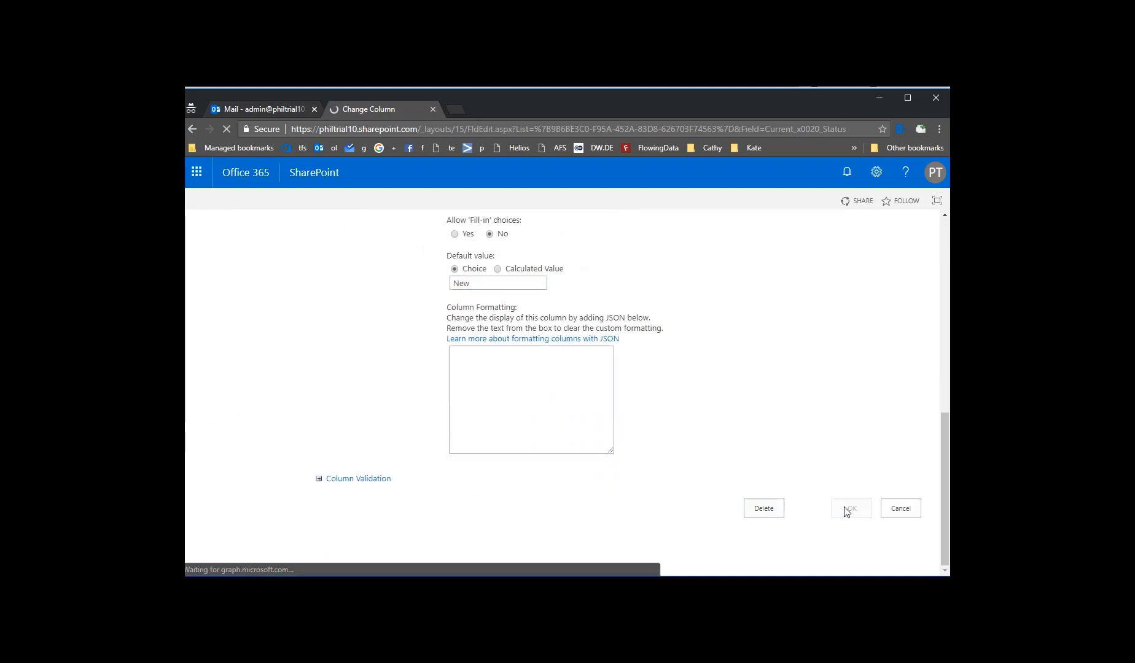
pyautogui.click(232, 386)
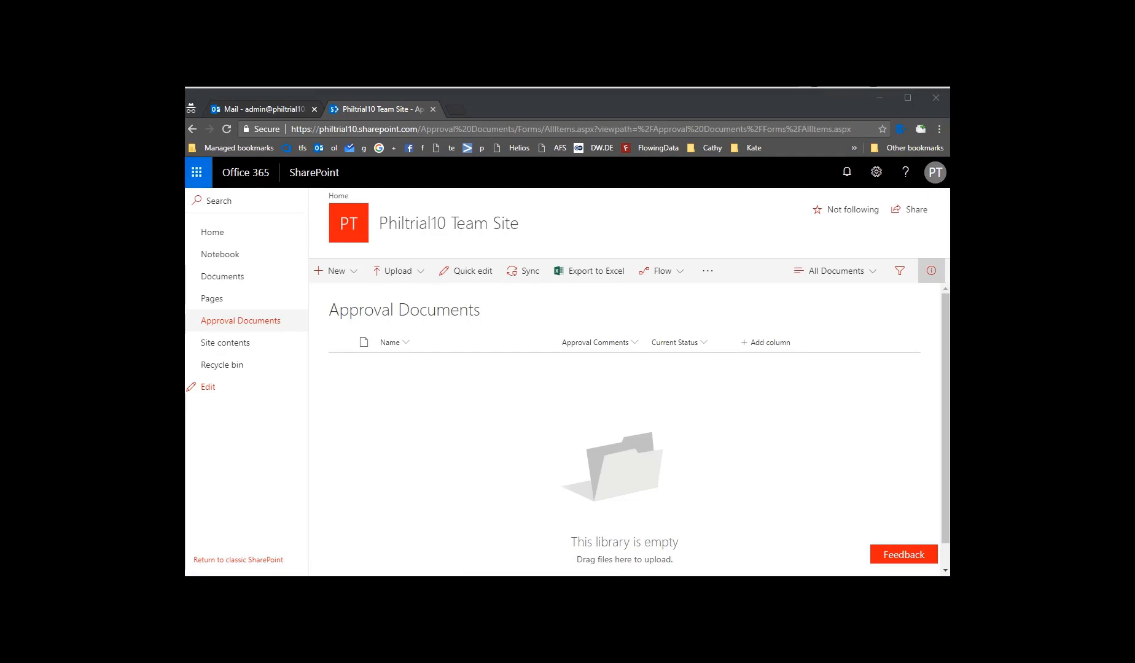
# Step: Upload Test 1.pdf to the Approval Documents library as a trial of the default status, and delete it again
pyautogui.moveTo(1128, 224); pyautogui.dragTo(857, 282)
pyautogui.moveTo(771, 403); pyautogui.dragTo(485, 387)
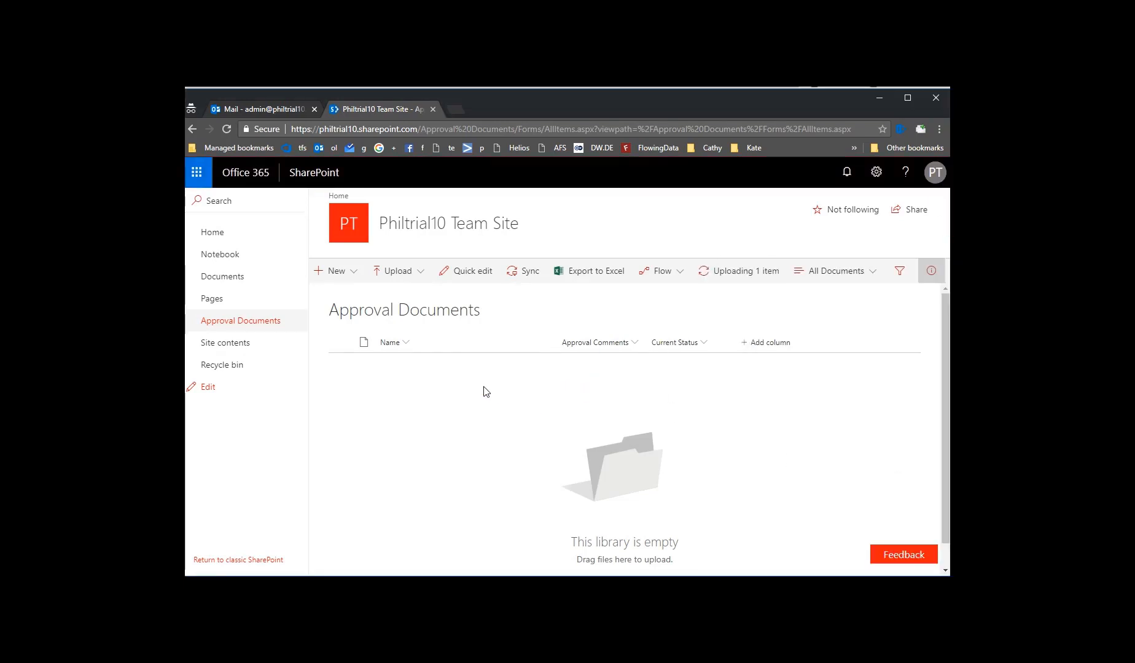
pyautogui.click(485, 367)
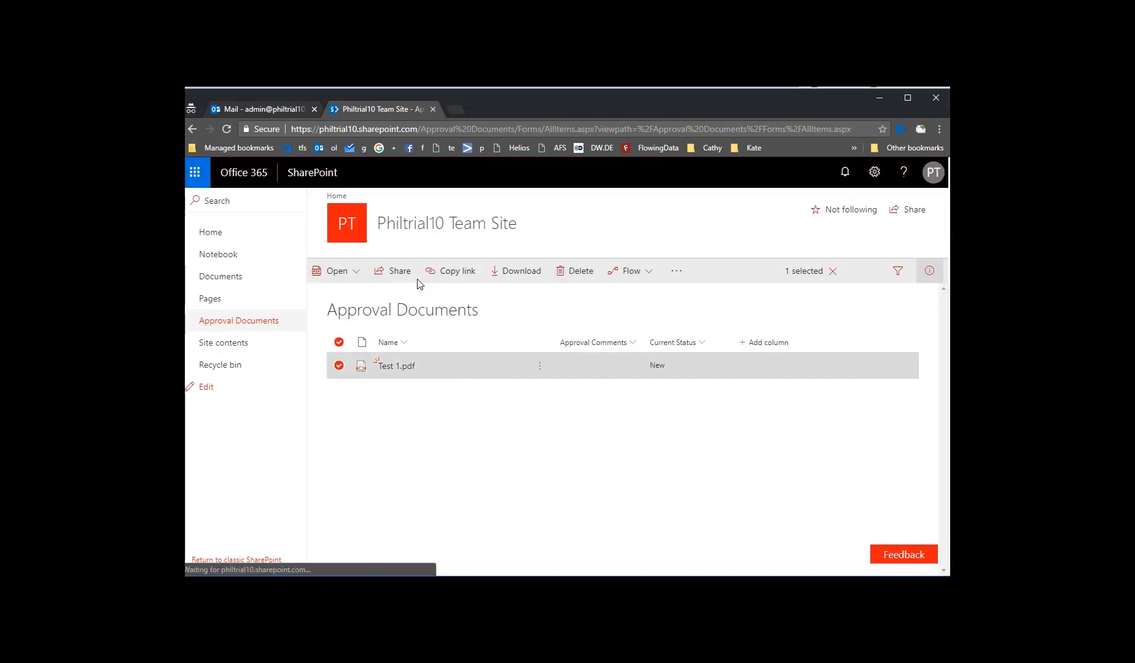
pyautogui.click(577, 271)
pyautogui.click(564, 410)
pyautogui.click(684, 426)
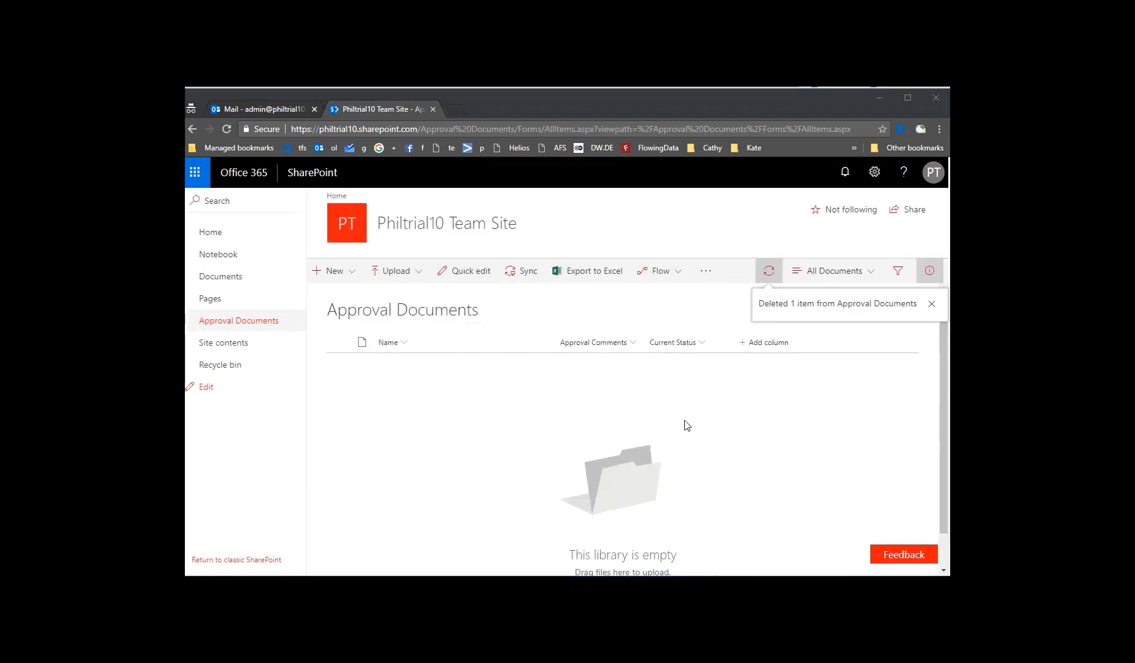
# Step: Start creating a flow for the Approval Documents library and open the full gallery of SharePoint flow templates
pyautogui.click(656, 271)
pyautogui.click(658, 302)
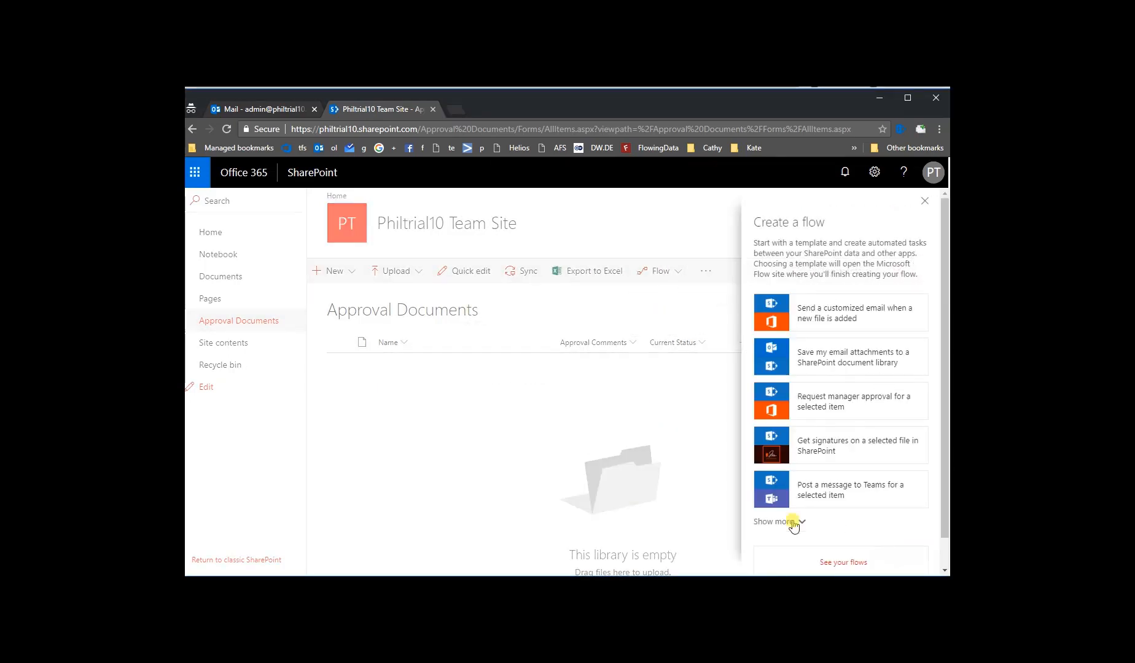
pyautogui.click(793, 523)
pyautogui.scroll(-2, 842, 430)
pyautogui.scroll(-4, 842, 430)
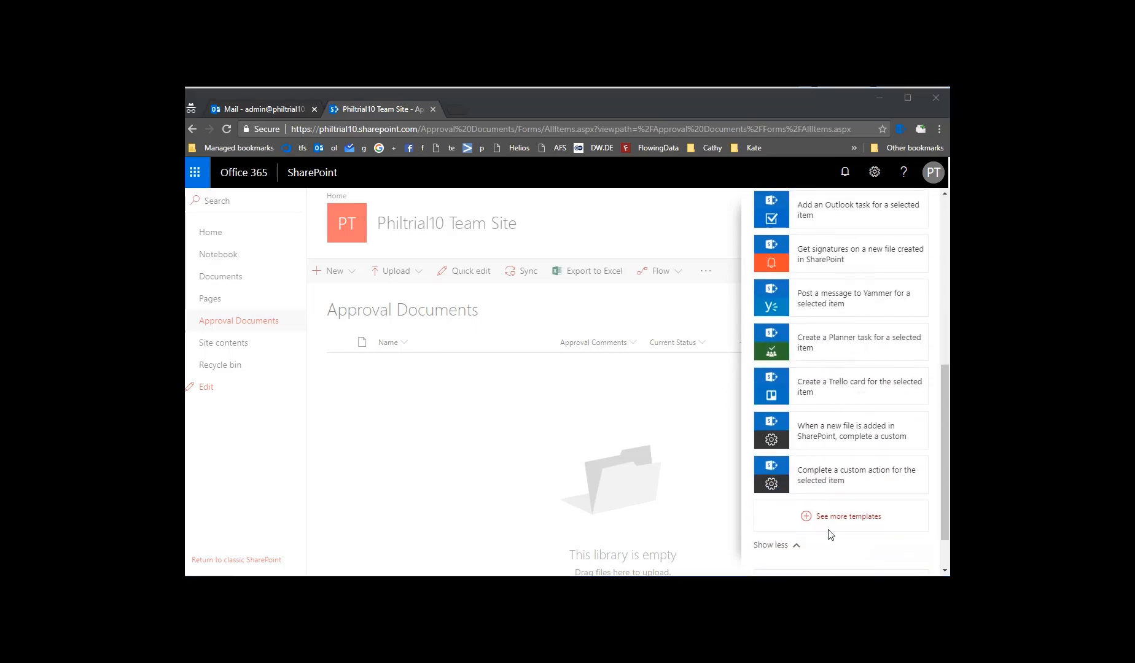
pyautogui.click(828, 527)
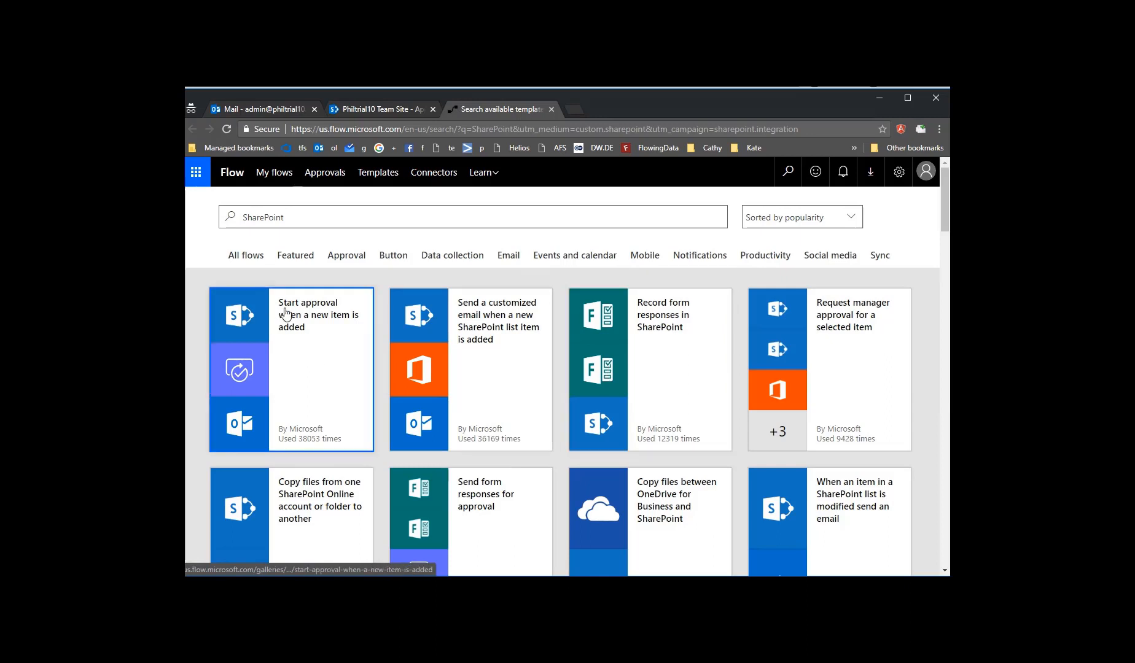
# Step: Create a flow from the "Start approval when a new item is added" template with its existing connections
pyautogui.click(300, 313)
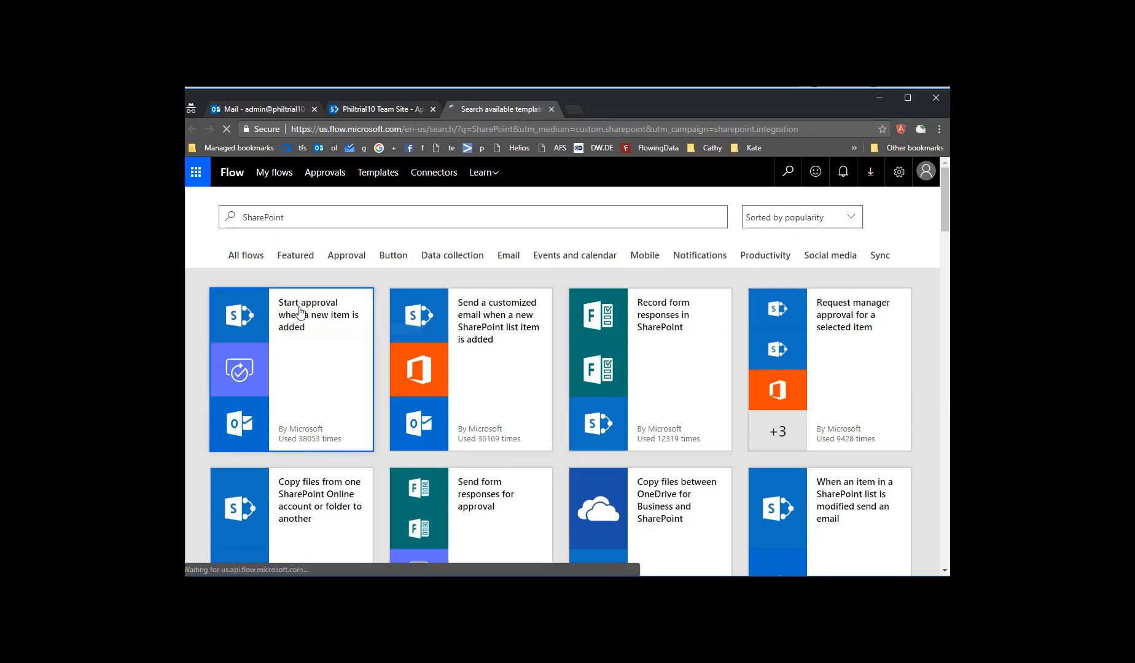
pyautogui.scroll(-2, 454, 341)
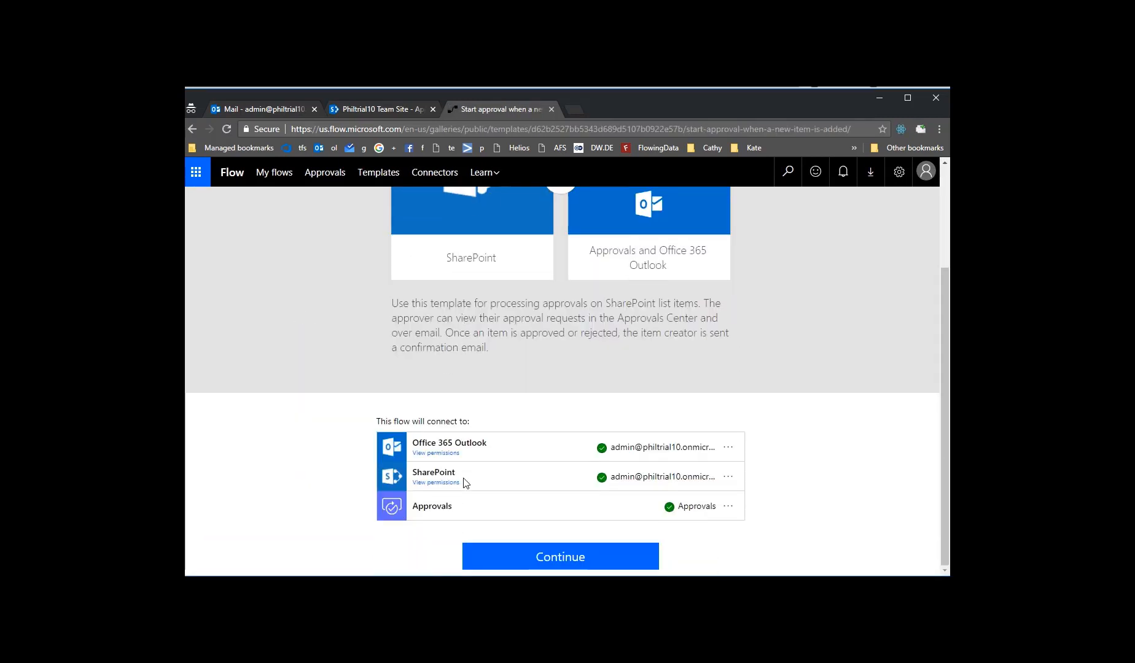
pyautogui.click(560, 559)
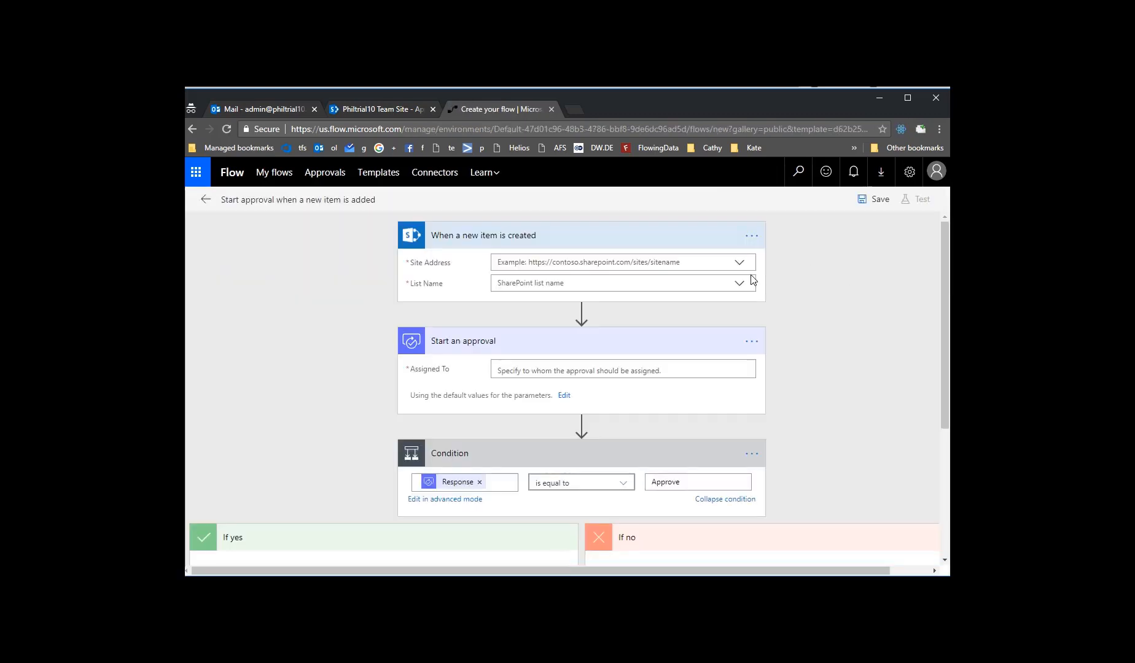
pyautogui.click(377, 106)
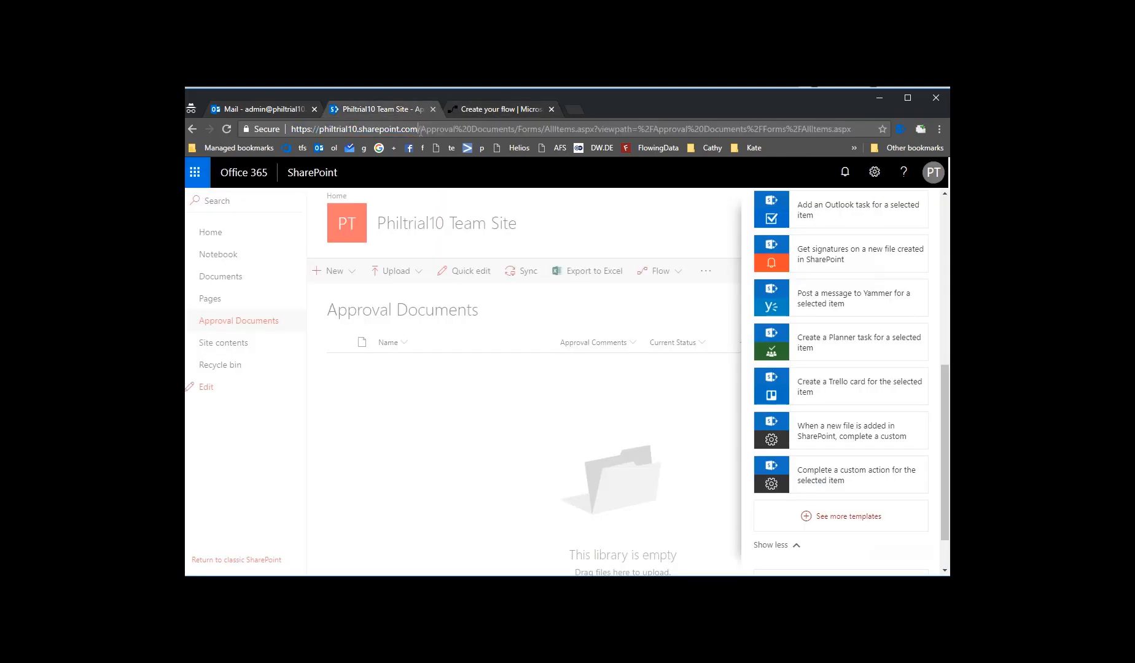
pyautogui.click(505, 112)
pyautogui.click(552, 264)
pyautogui.click(544, 298)
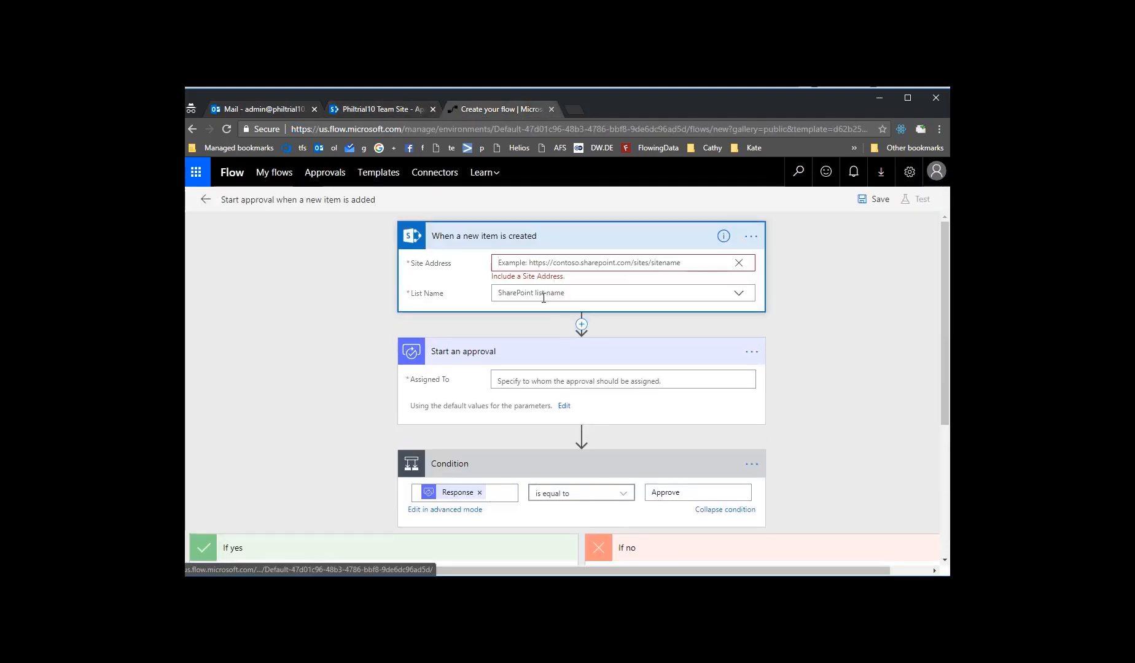
pyautogui.write('https://philtrial10.sharepoint.com/')
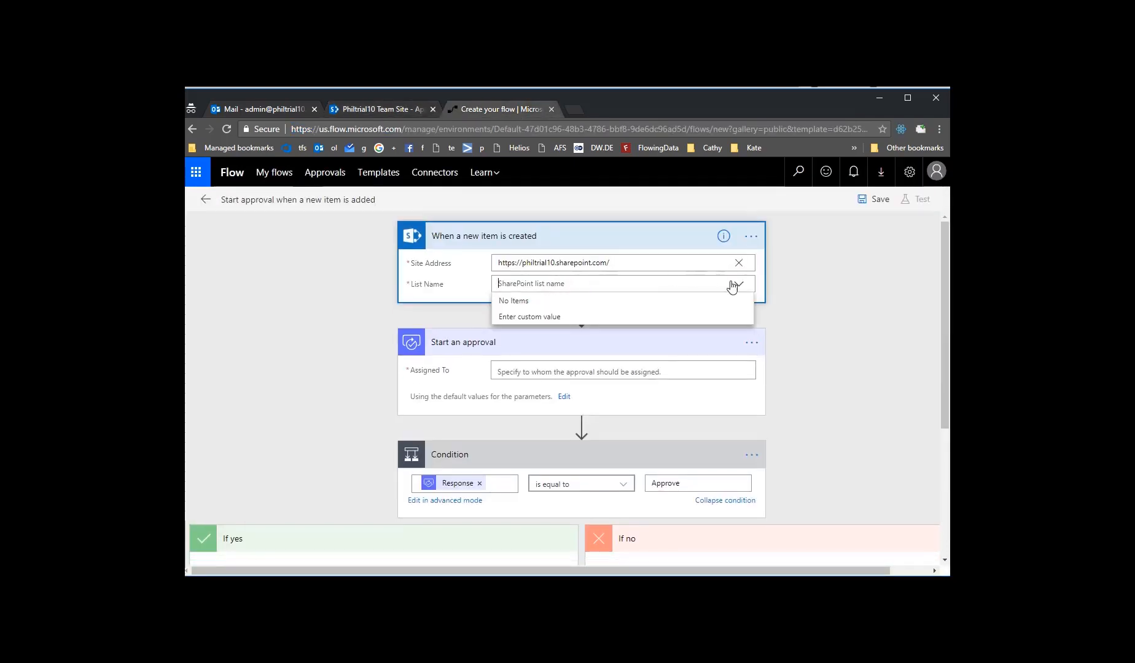
# Step: Enter Approval Documents as a custom value for the list name of the "When a new item is created" trigger
pyautogui.click(739, 285)
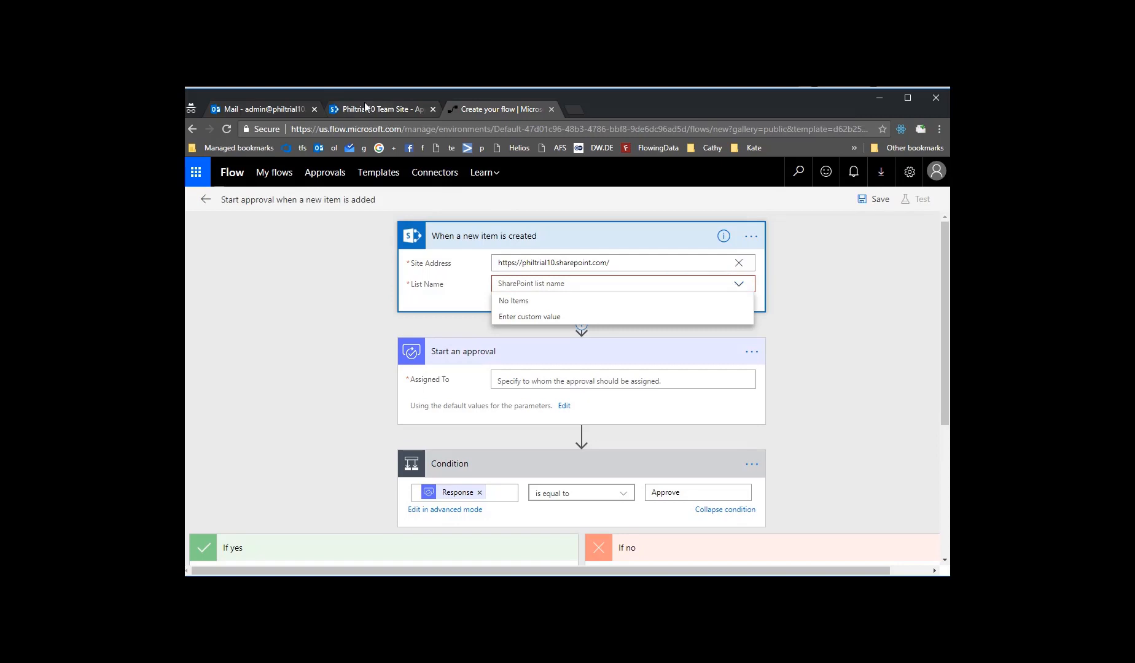
pyautogui.click(366, 105)
pyautogui.click(503, 111)
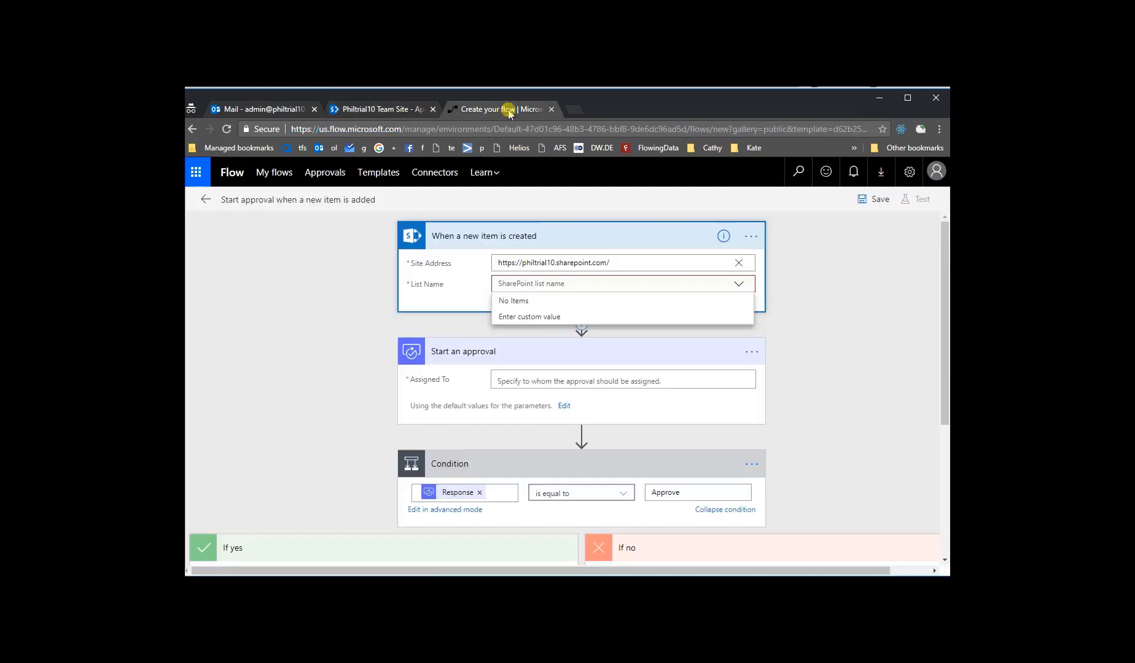
pyautogui.click(525, 317)
pyautogui.write('Approval Documents')
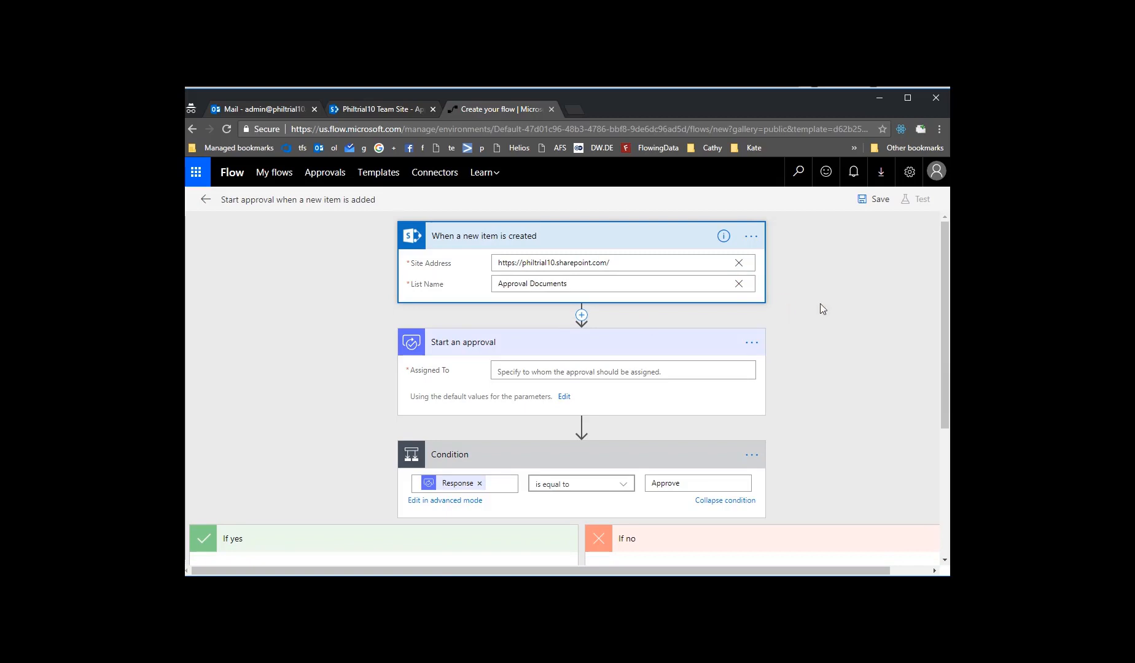
pyautogui.click(820, 303)
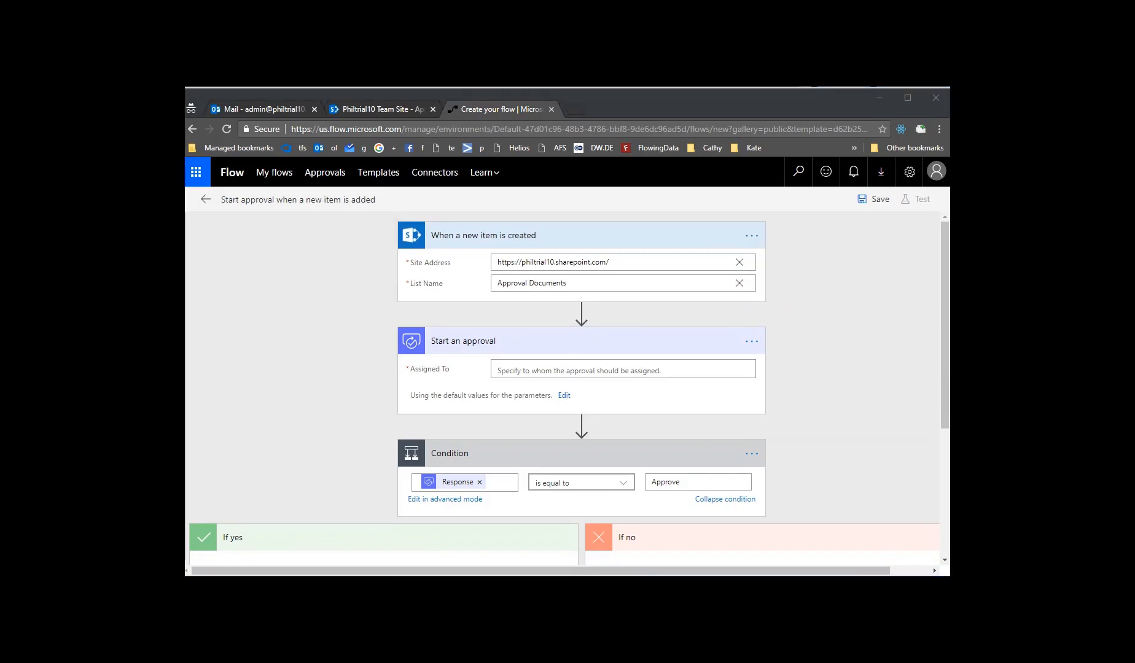
# Step: Assign the "Start an approval" action to the Created By Email dynamic value
pyautogui.click(564, 371)
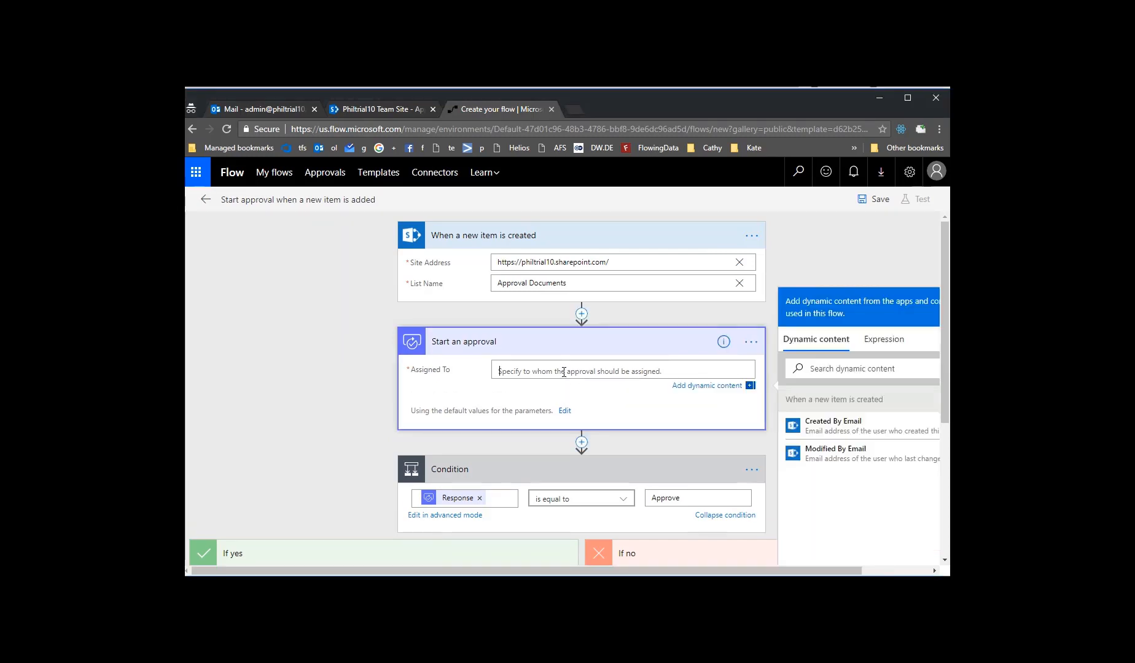
pyautogui.click(879, 430)
pyautogui.click(614, 409)
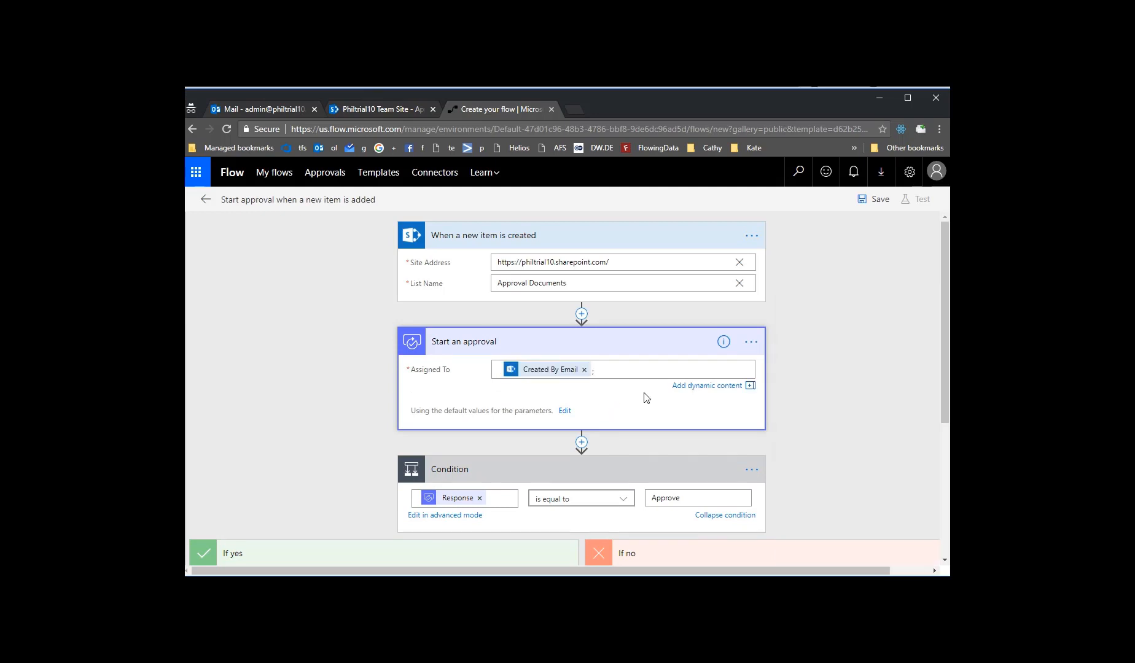
# Step: Show the approval's default parameters and replace the Title token after "Please review:" with File name with extension
pyautogui.click(565, 412)
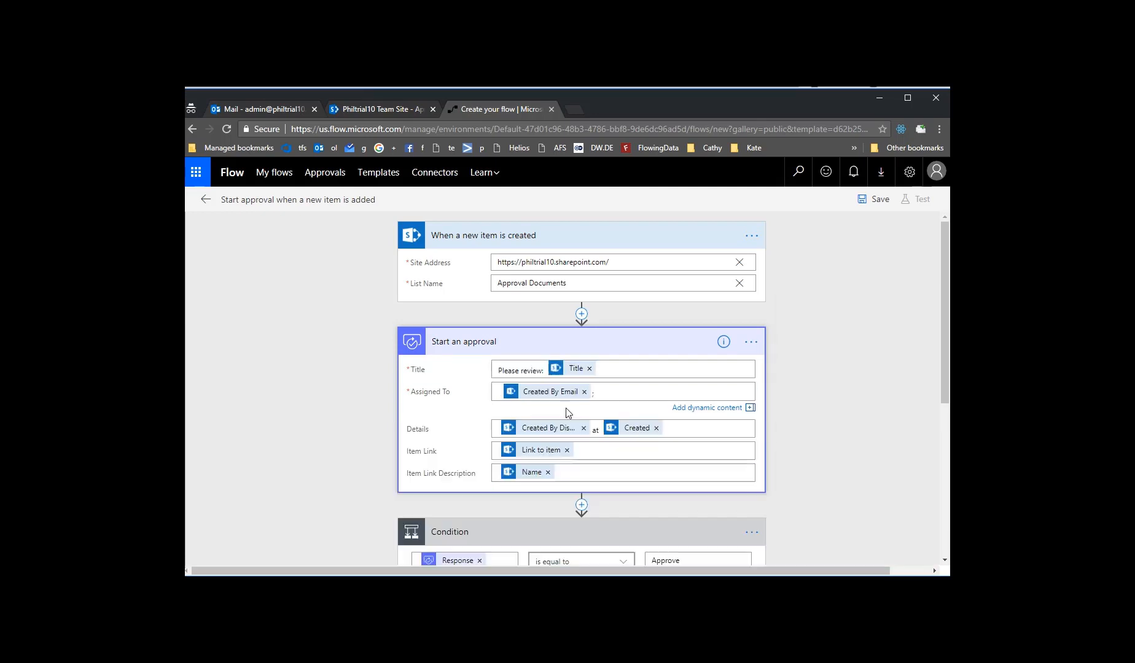
pyautogui.click(590, 369)
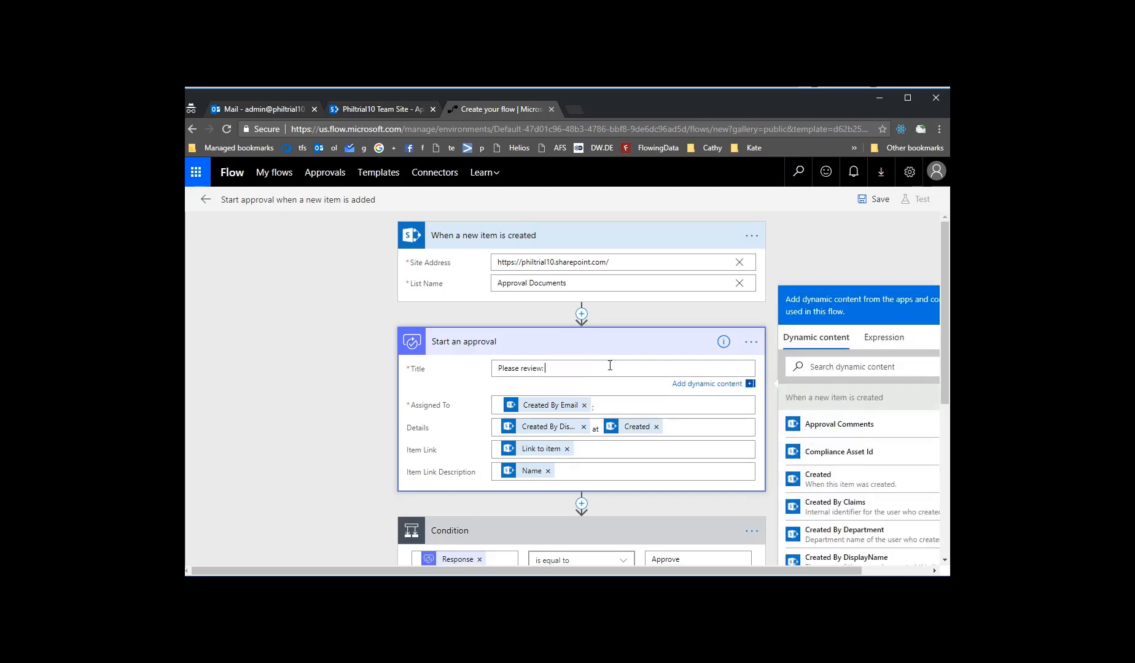
pyautogui.scroll(-5, 857, 476)
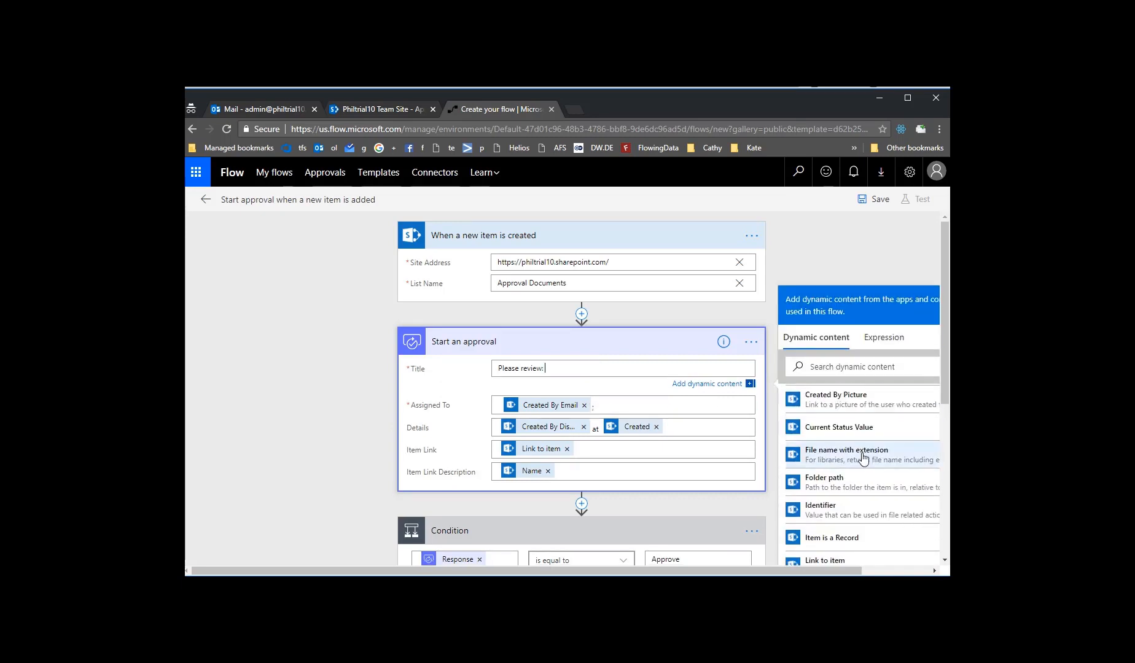
pyautogui.click(863, 457)
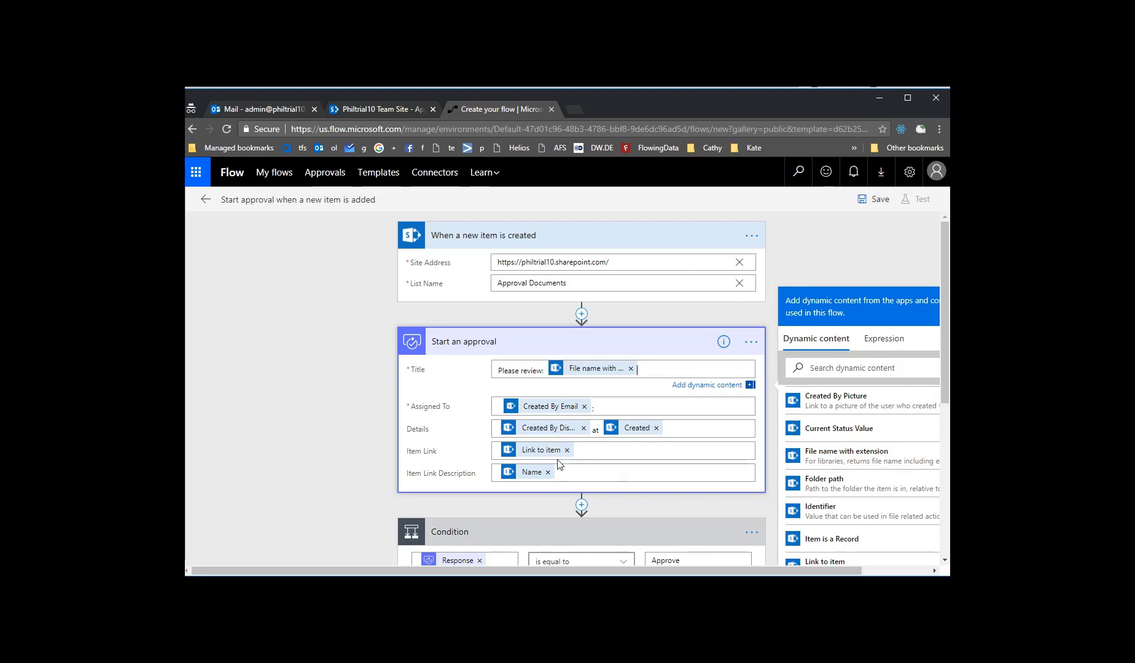
pyautogui.scroll(-4, 559, 465)
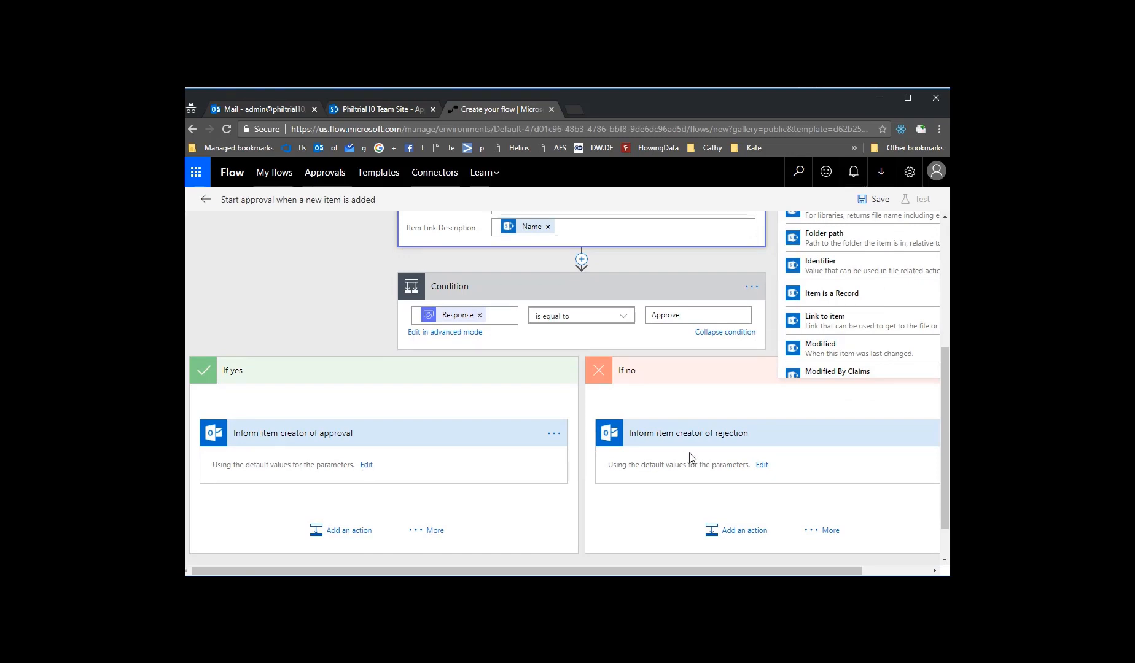
# Step: Insert a SharePoint Update item action between the "When a new item is created" trigger and the "Start an approval" action
pyautogui.scroll(4, 494, 345)
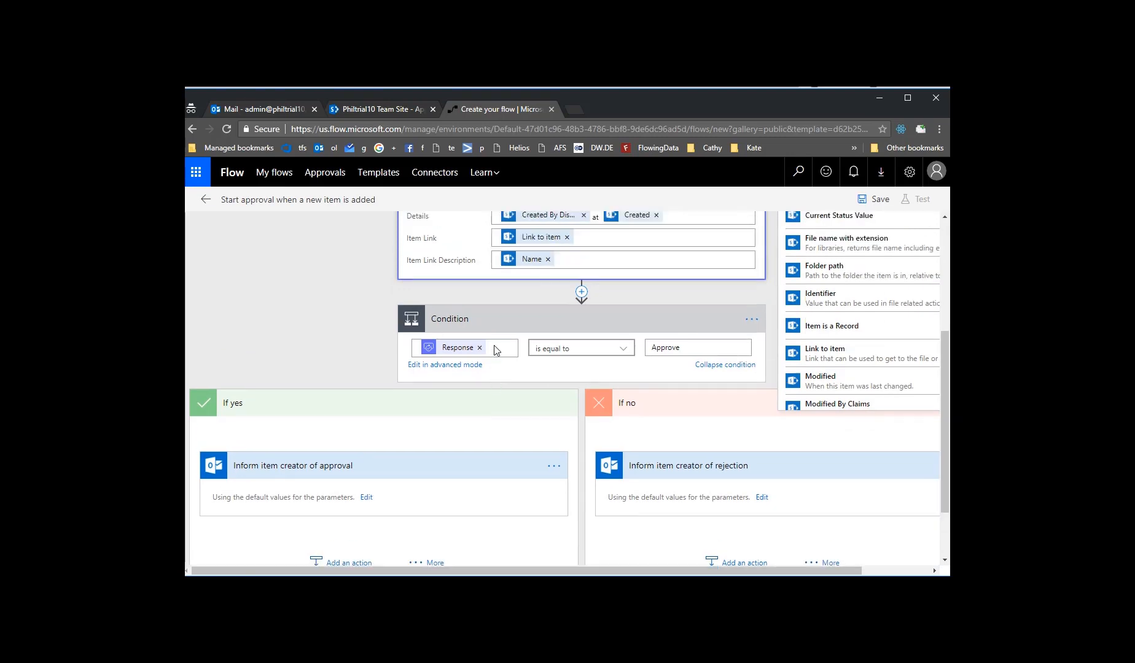
pyautogui.click(581, 316)
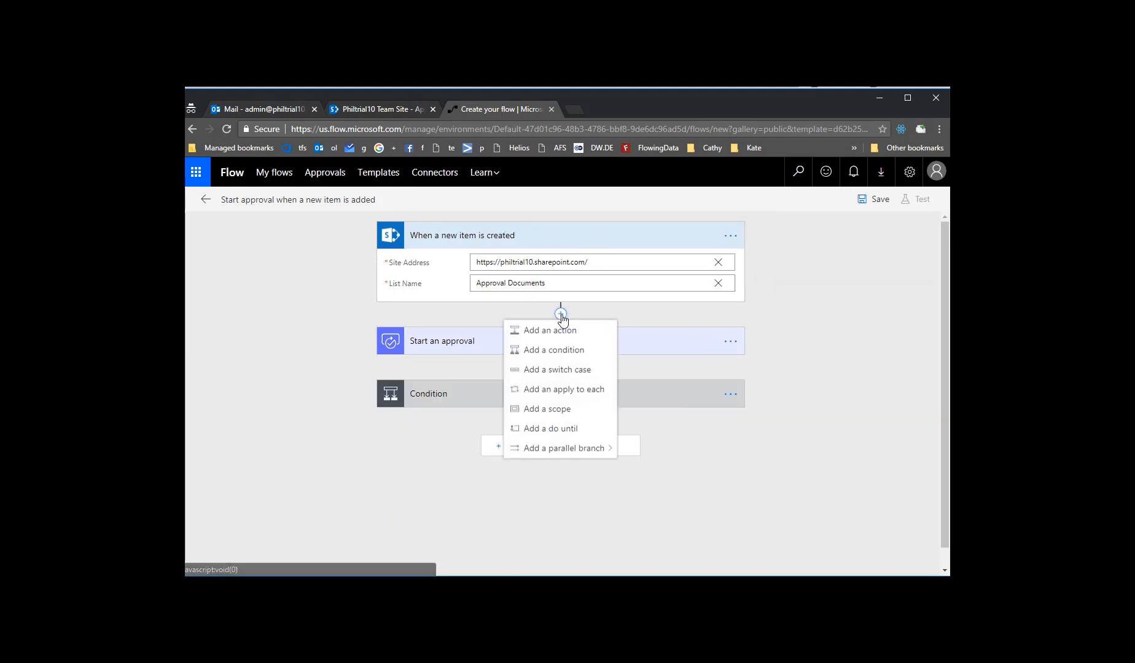
pyautogui.click(541, 329)
pyautogui.click(555, 364)
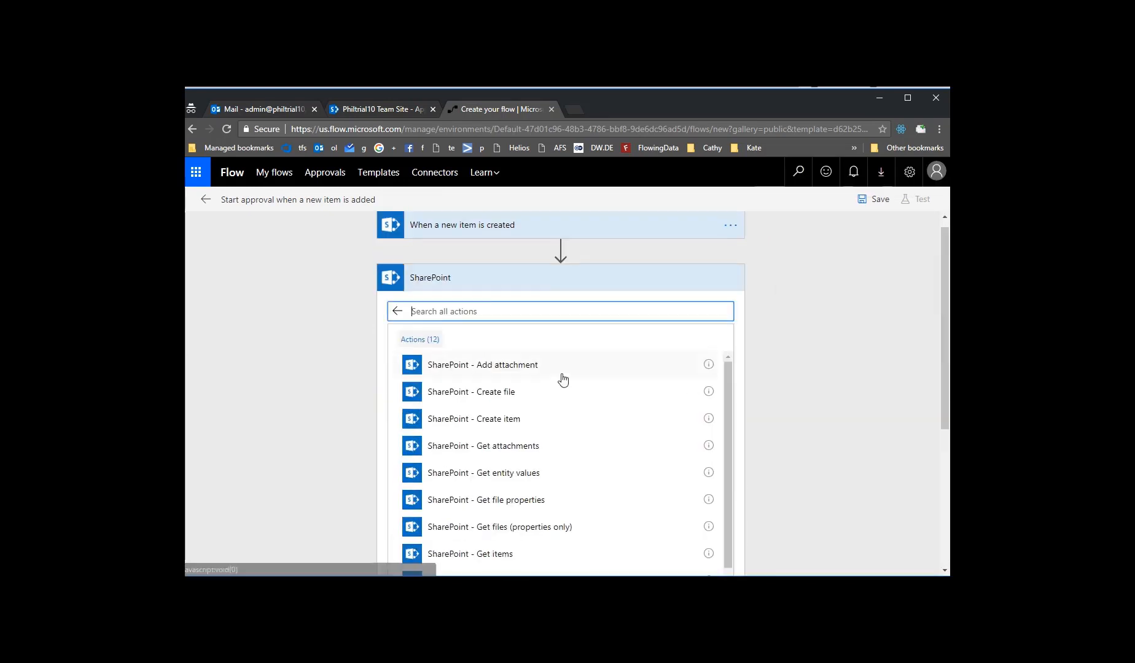
pyautogui.scroll(-6, 556, 382)
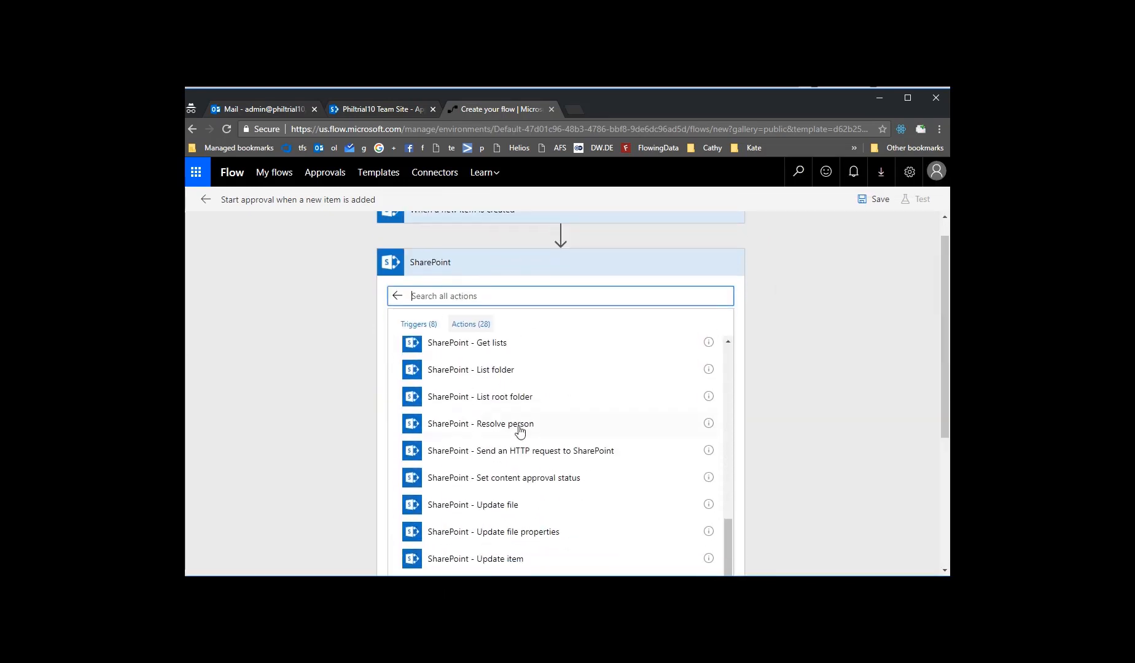
pyautogui.click(530, 564)
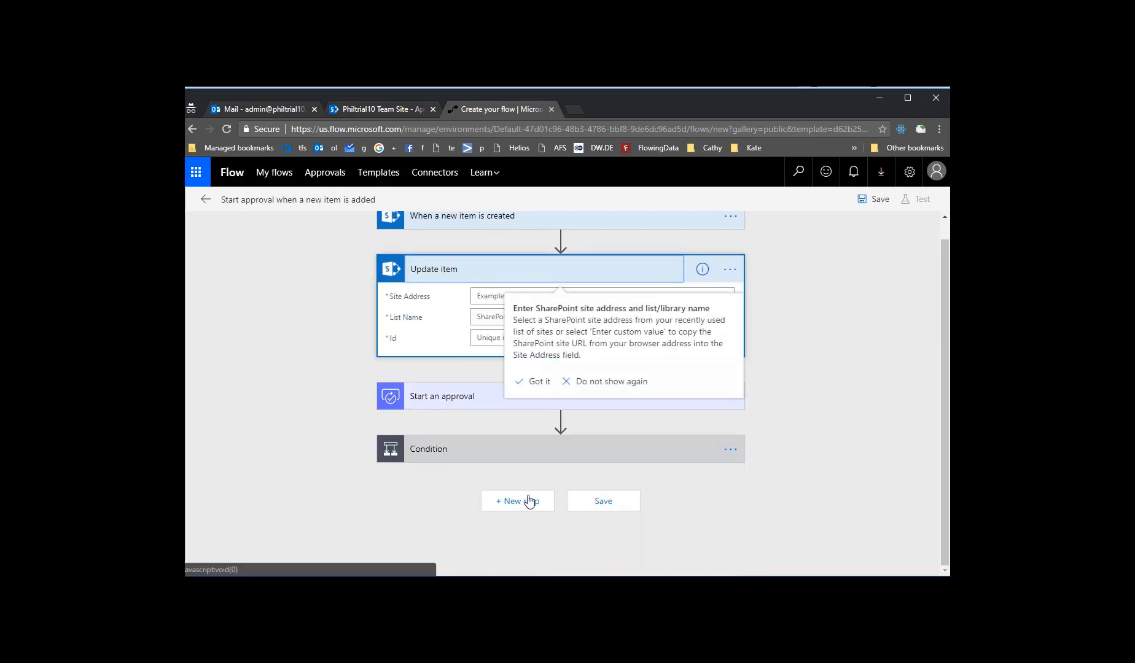
pyautogui.click(538, 382)
pyautogui.click(541, 297)
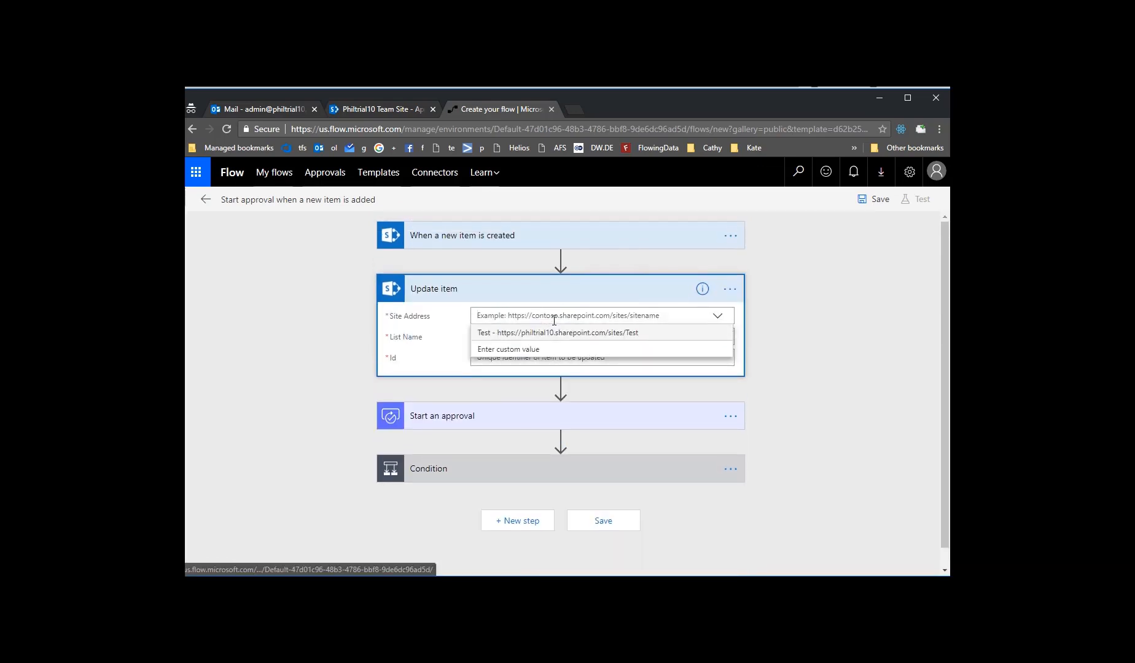
pyautogui.click(529, 239)
pyautogui.click(504, 369)
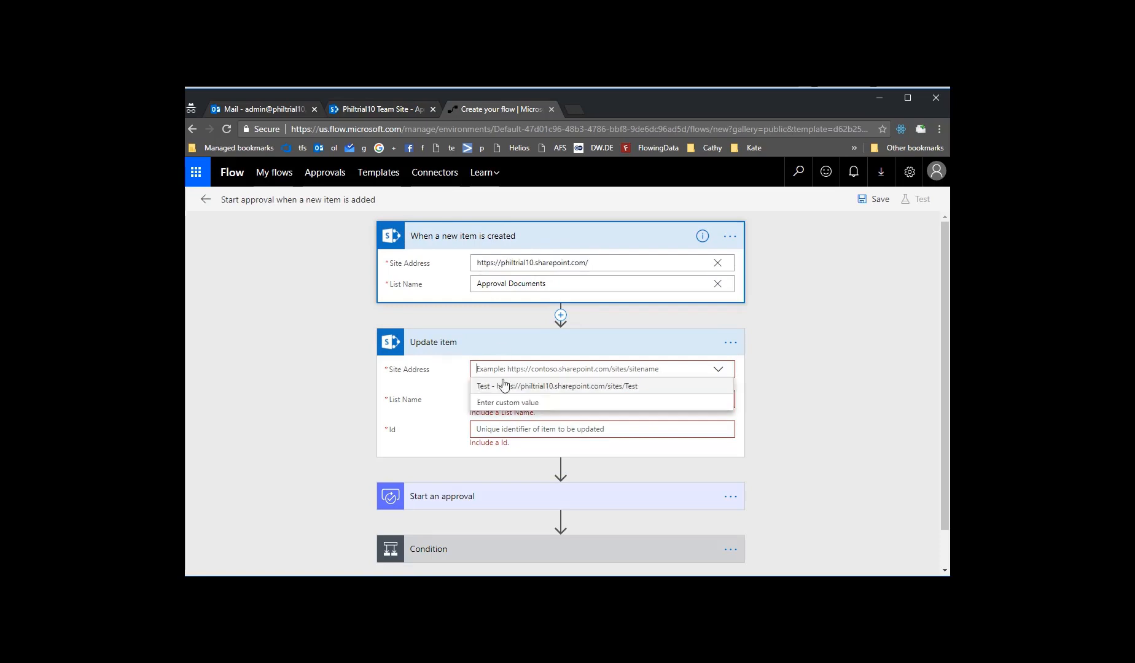
pyautogui.click(507, 402)
pyautogui.write('https://philtrial10.sharepoint.com/')
# Step: Enter Approval Documents as a custom value for the list name of the Update item action
pyautogui.click(590, 389)
pyautogui.moveTo(546, 284); pyautogui.dragTo(440, 279)
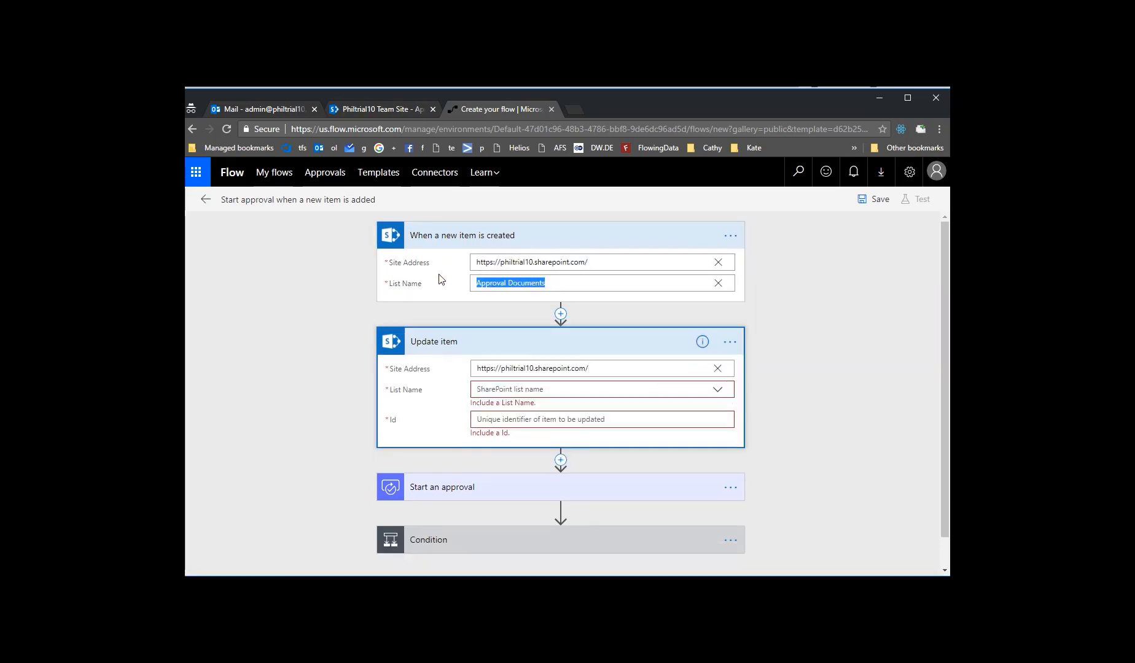
pyautogui.click(500, 391)
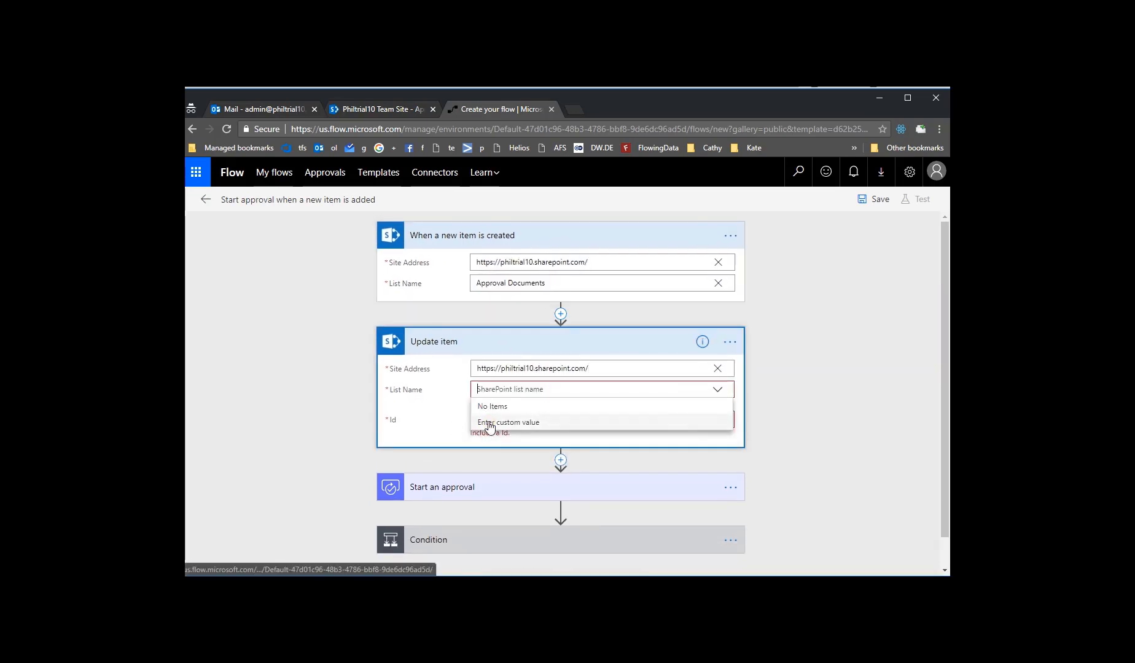
pyautogui.click(490, 423)
pyautogui.write('Approval Documents')
# Step: Fill the Update item action's Id with the trigger's ID dynamic value and set Current Status Value to Pending Review
pyautogui.click(553, 419)
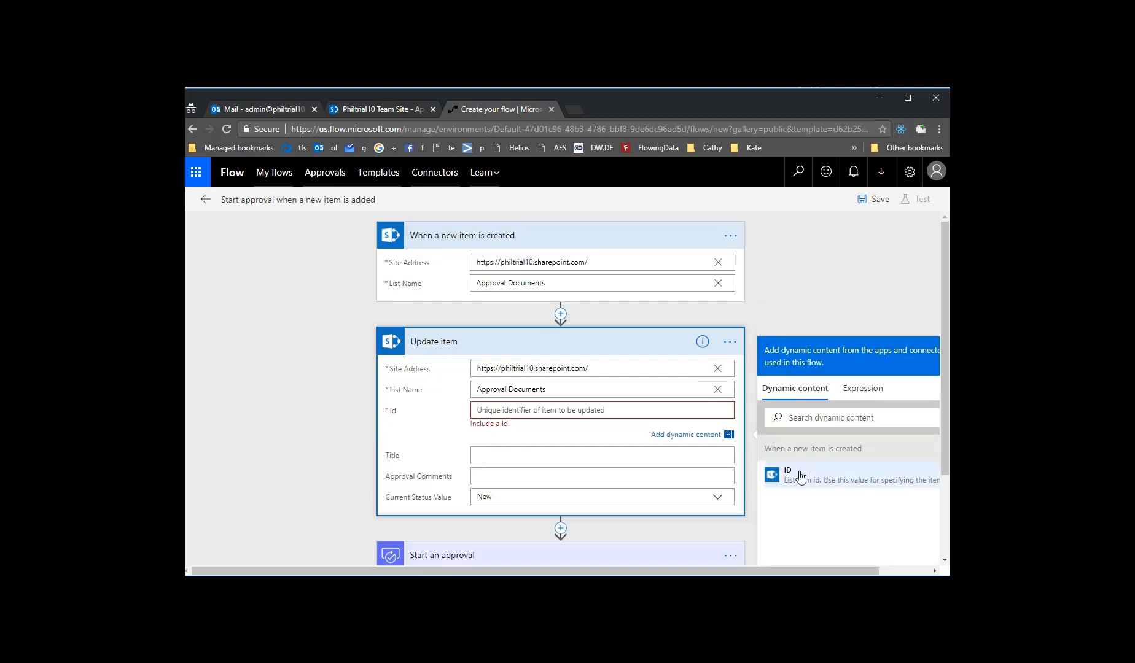
pyautogui.click(814, 480)
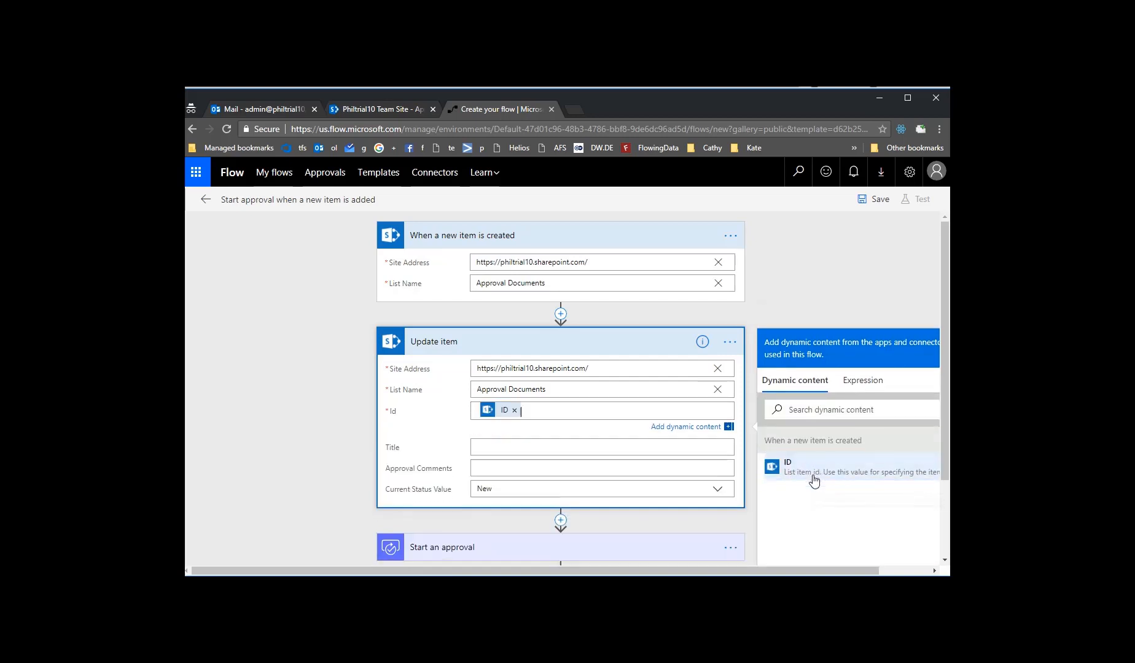
pyautogui.click(570, 469)
pyautogui.click(565, 489)
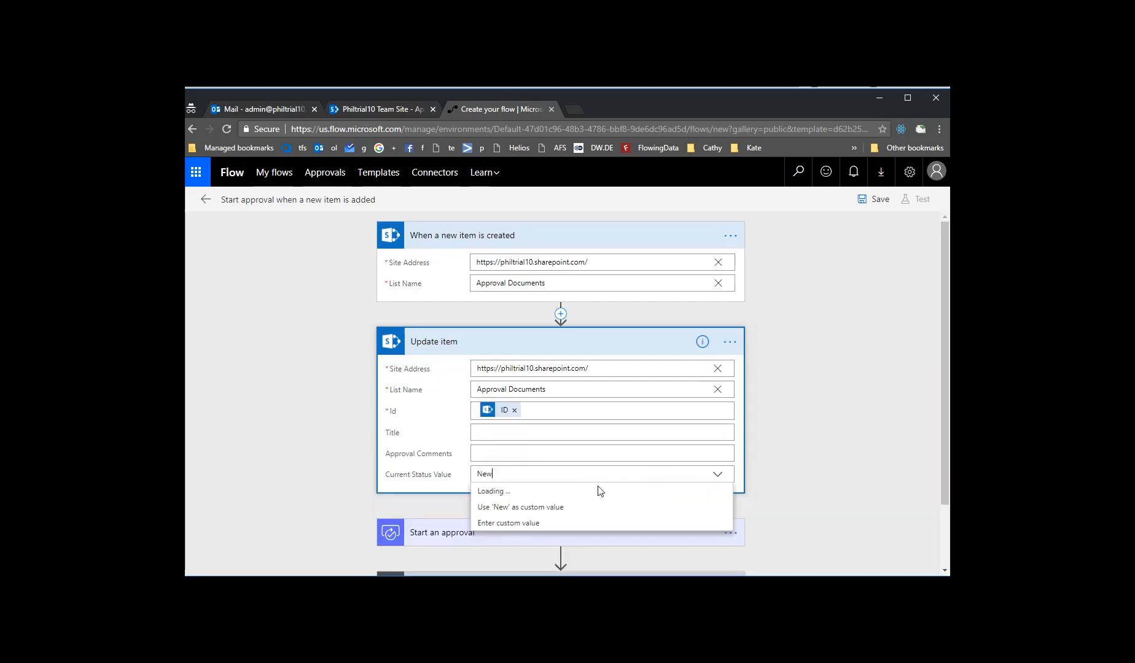
pyautogui.click(505, 538)
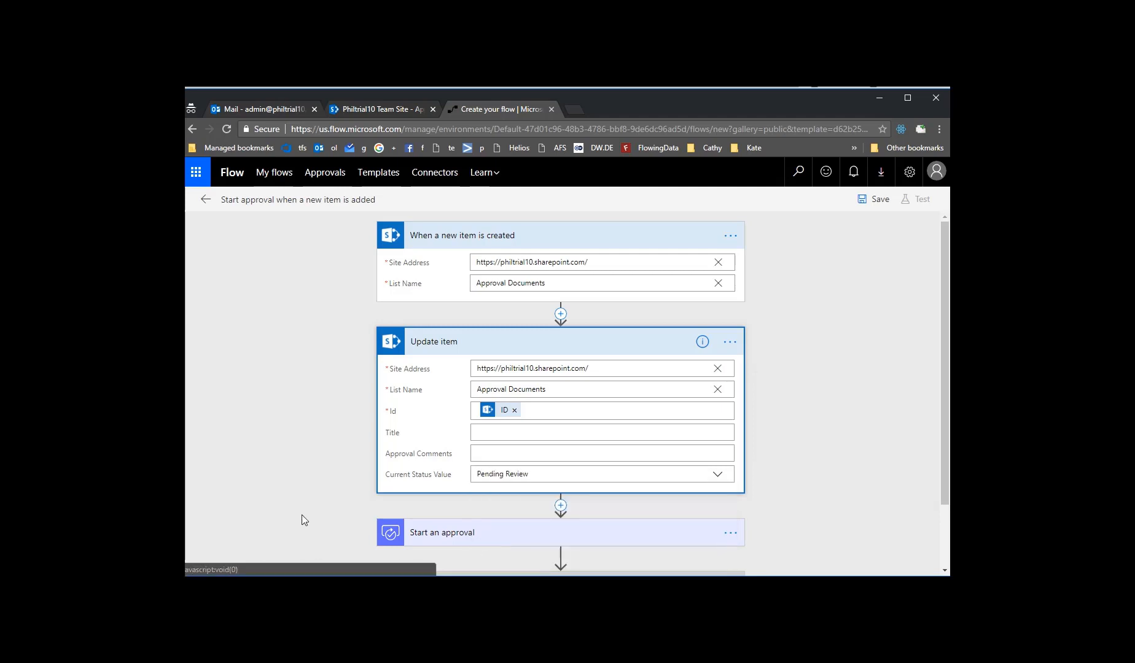
# Step: Add a SharePoint Update item action after "Inform item creator of approval" in the condition's If yes branch
pyautogui.scroll(-2, 329, 463)
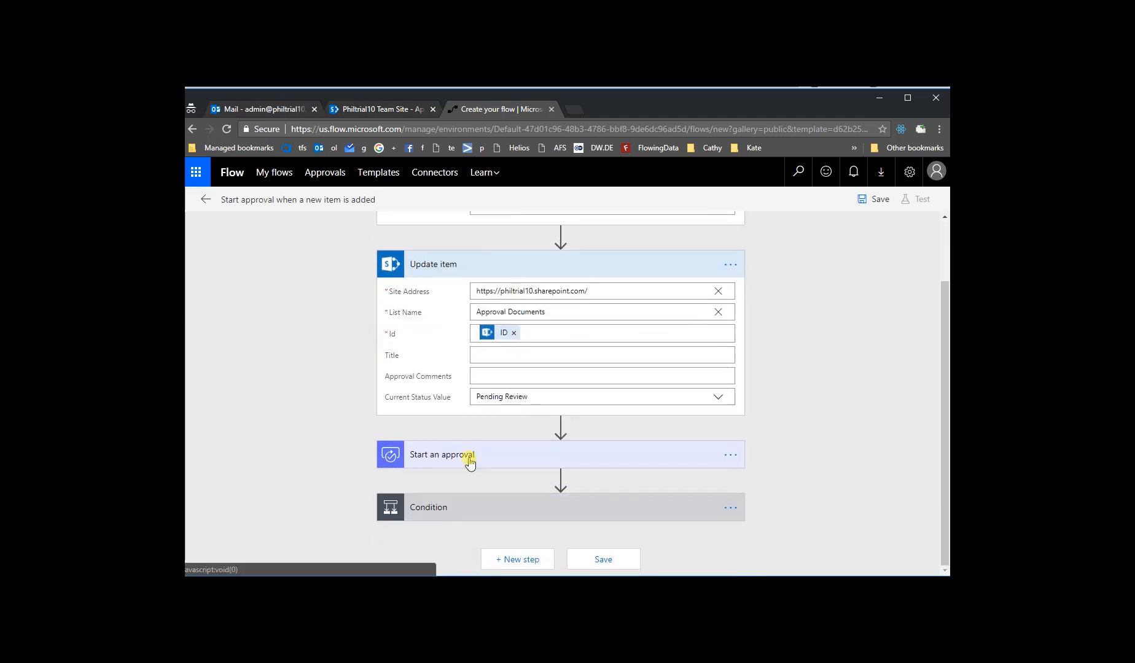
pyautogui.click(470, 462)
pyautogui.click(459, 507)
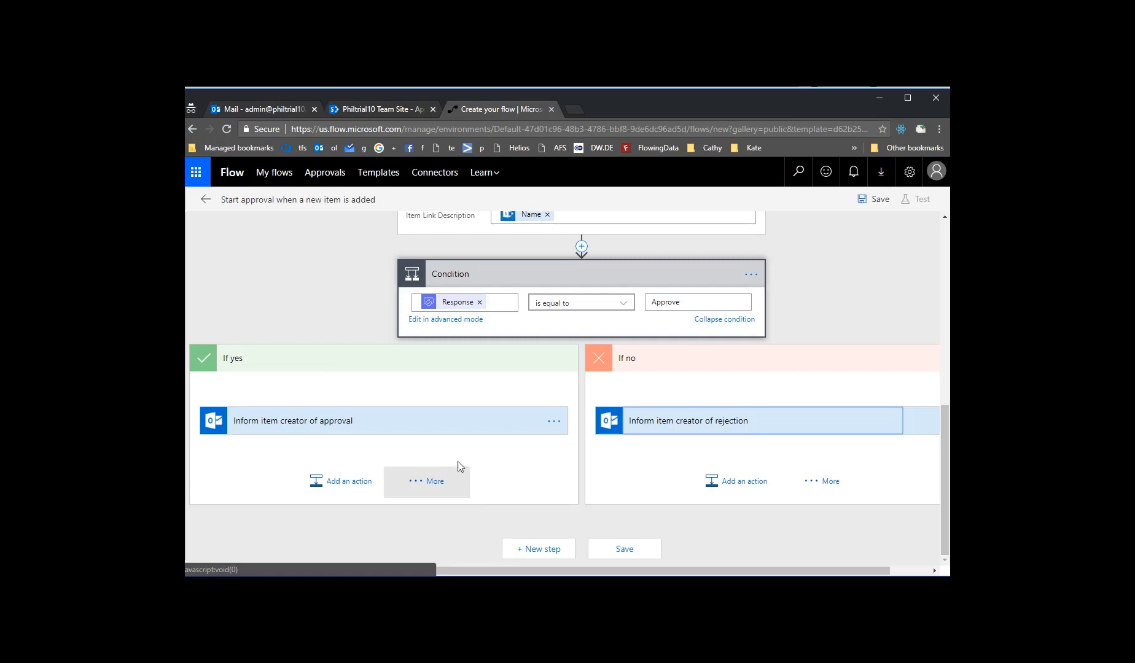
pyautogui.click(330, 483)
pyautogui.click(376, 441)
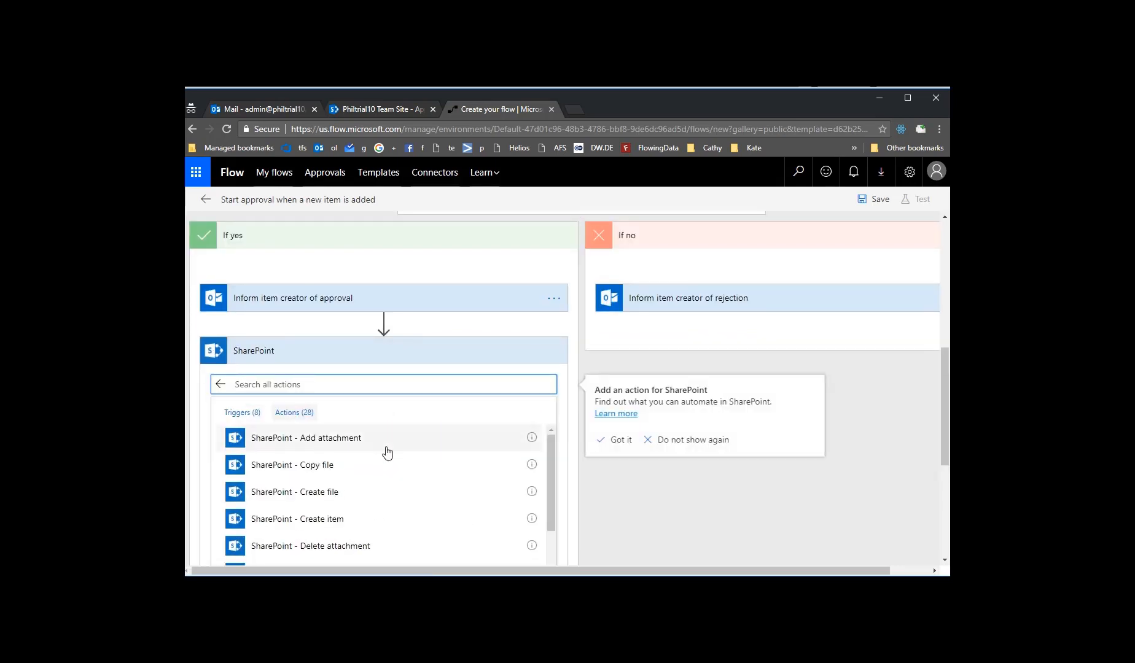
pyautogui.scroll(-10, 387, 453)
pyautogui.click(351, 388)
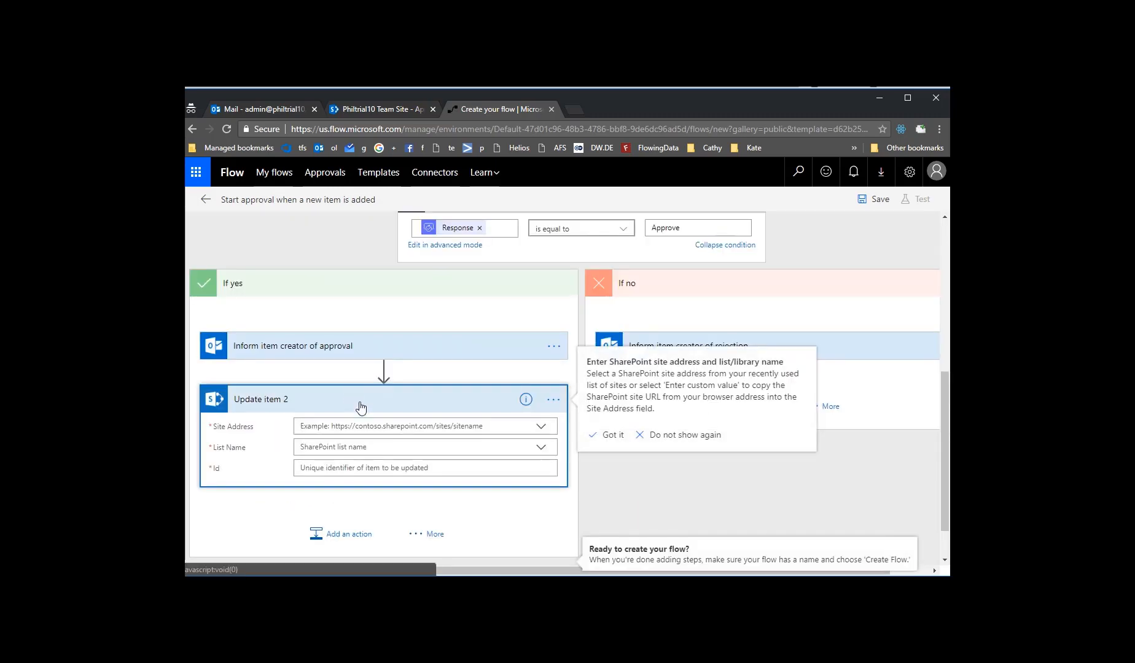
pyautogui.click(463, 427)
pyautogui.scroll(6, 465, 422)
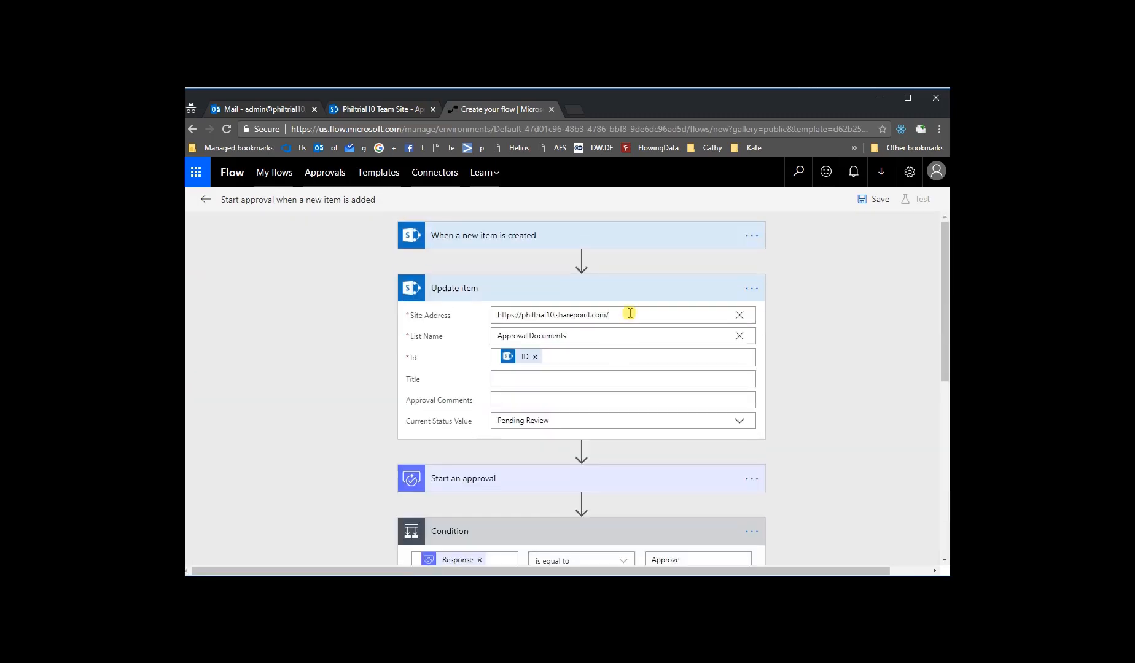
pyautogui.moveTo(630, 313); pyautogui.dragTo(342, 449)
pyautogui.hotkey('ctrl', 'c')
pyautogui.scroll(-6, 333, 441)
pyautogui.click(380, 391)
pyautogui.hotkey('ctrl', 'v')
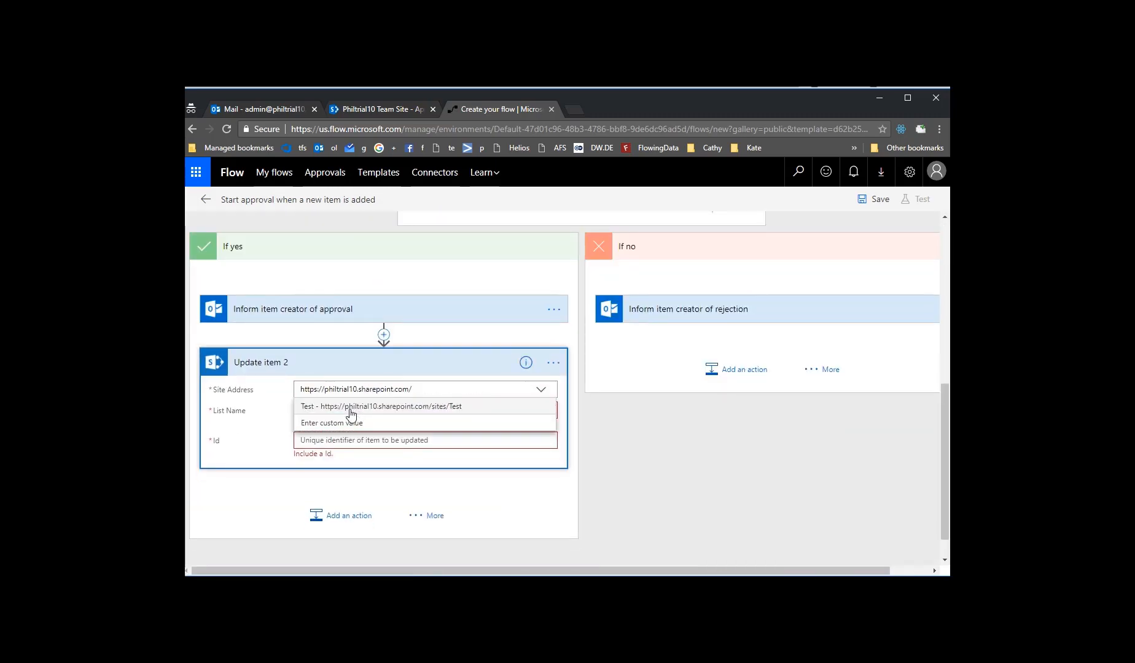
pyautogui.click(352, 422)
# Step: Set the list name of the If yes branch's Update item action to the custom value Approval Documents
pyautogui.click(371, 410)
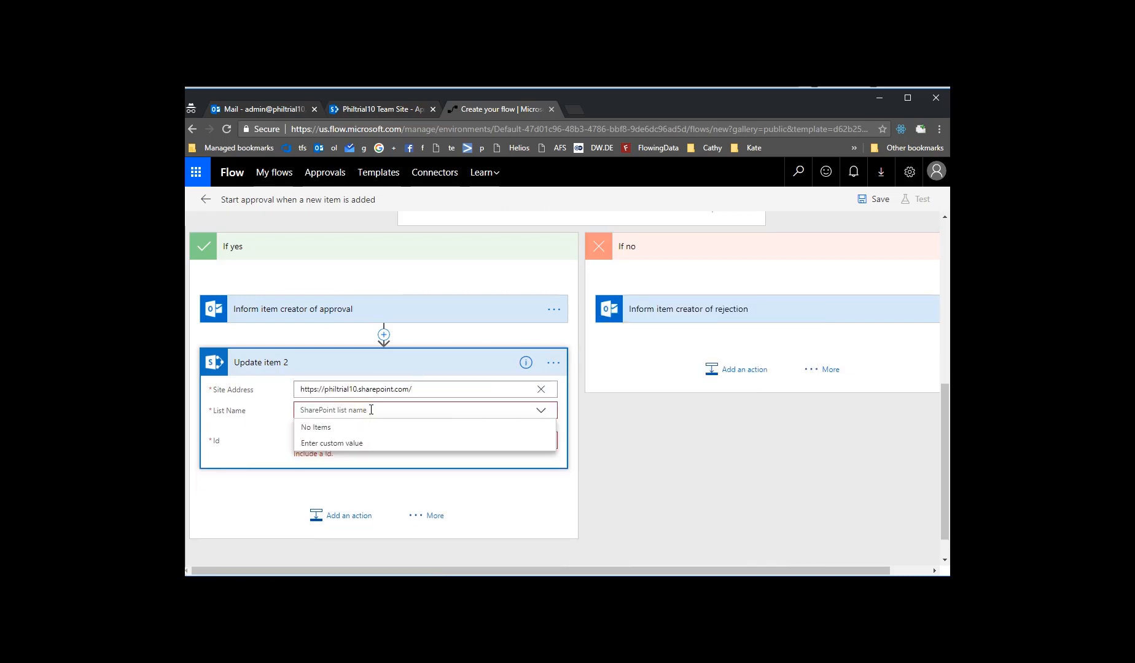
pyautogui.write('Approval Documents')
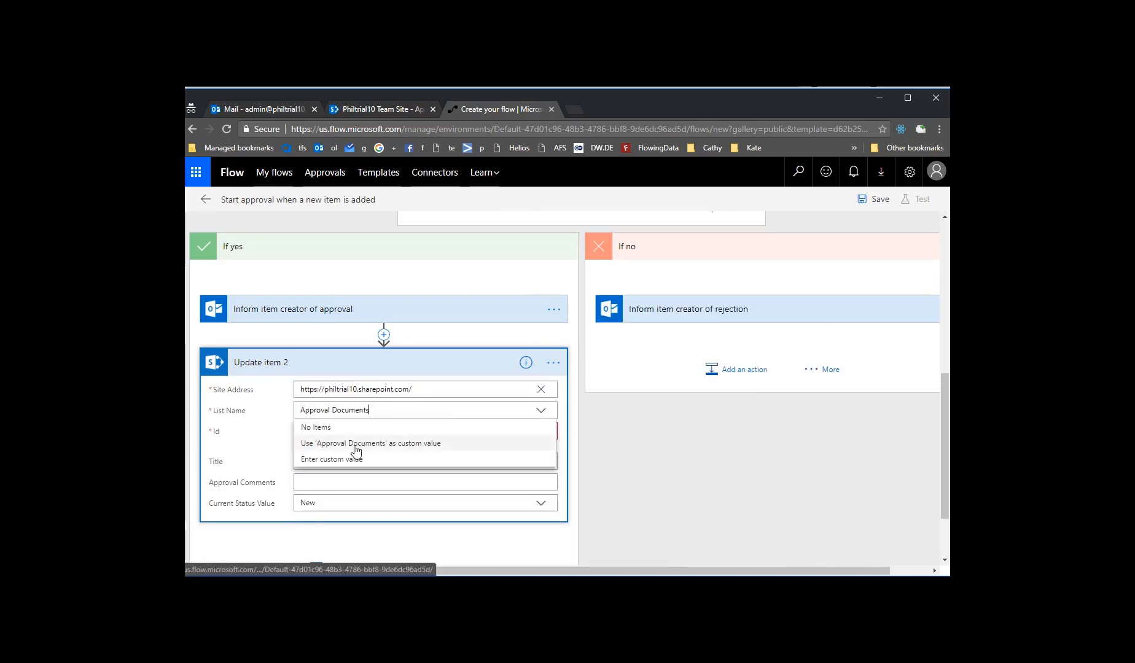
pyautogui.click(354, 447)
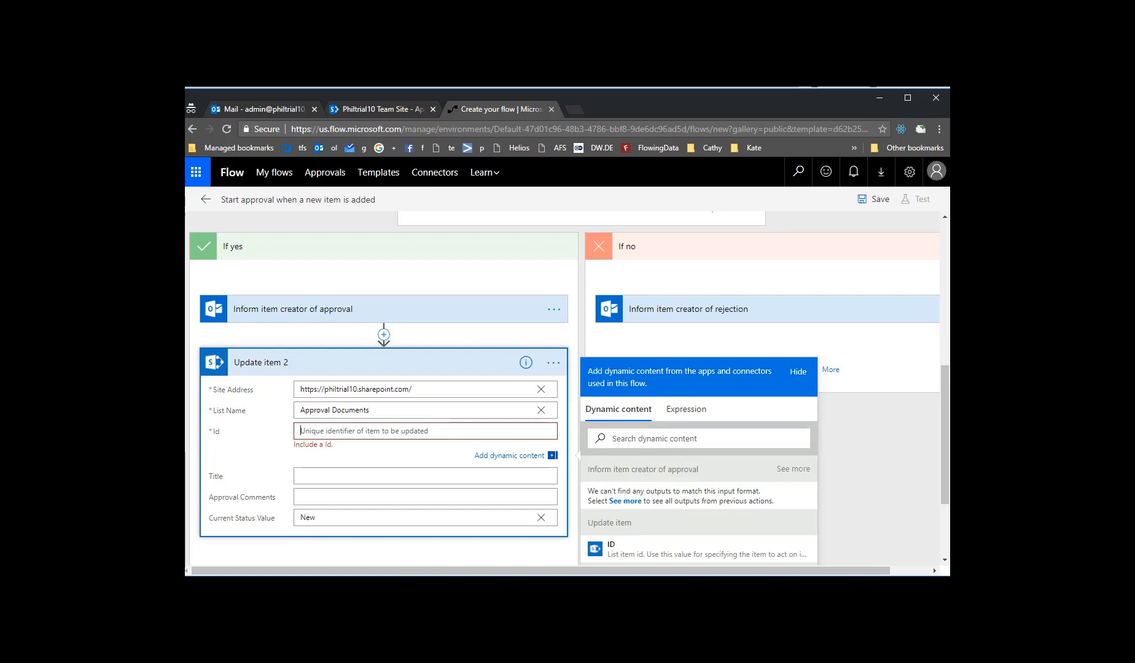
# Step: Fill the Id of the If yes branch's Update item action with the ID dynamic value from the first Update item
pyautogui.scroll(-2, 445, 368)
pyautogui.click(444, 347)
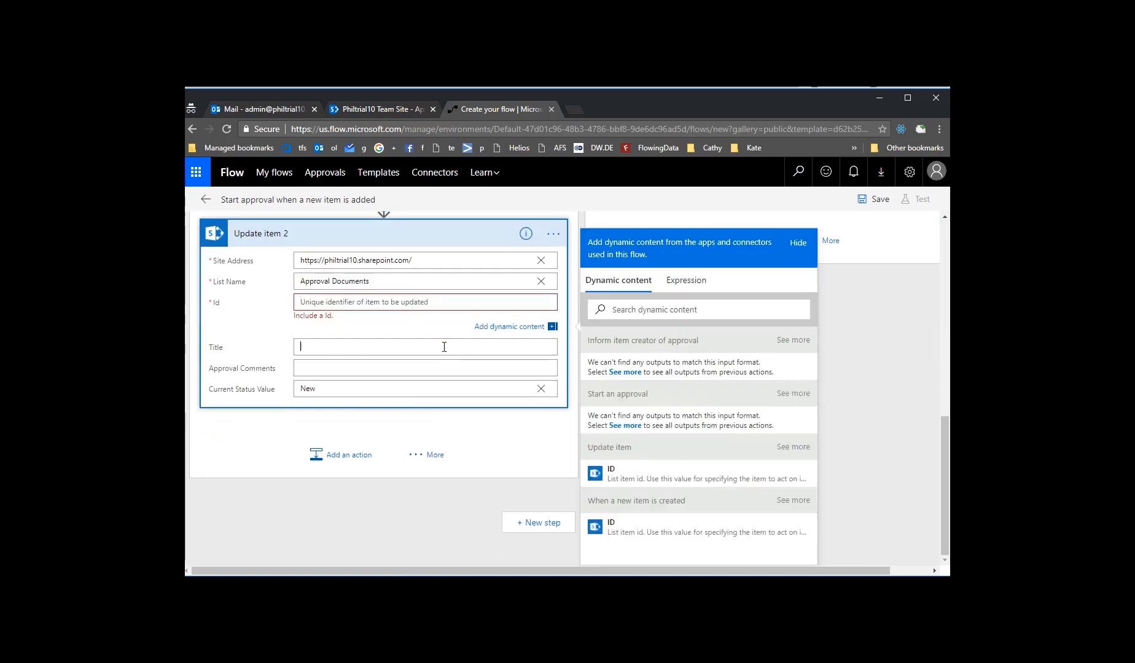
pyautogui.click(444, 300)
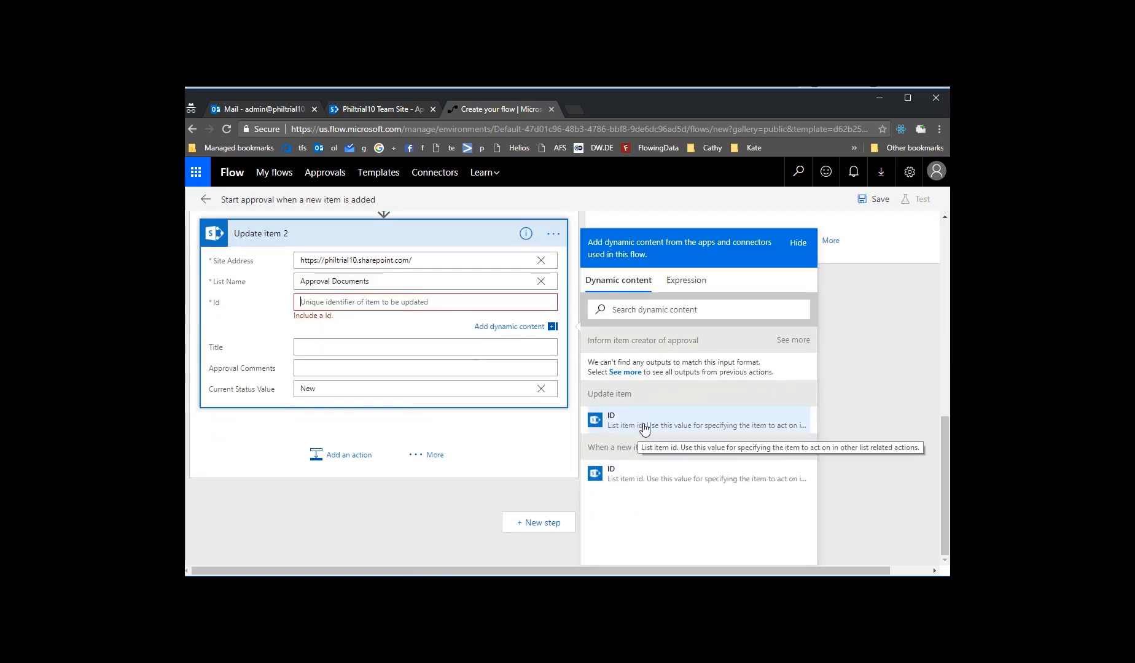
pyautogui.click(644, 429)
# Step: Fill Approval Comments in the If yes branch's Update item action with the Comments dynamic value from the approval
pyautogui.click(373, 367)
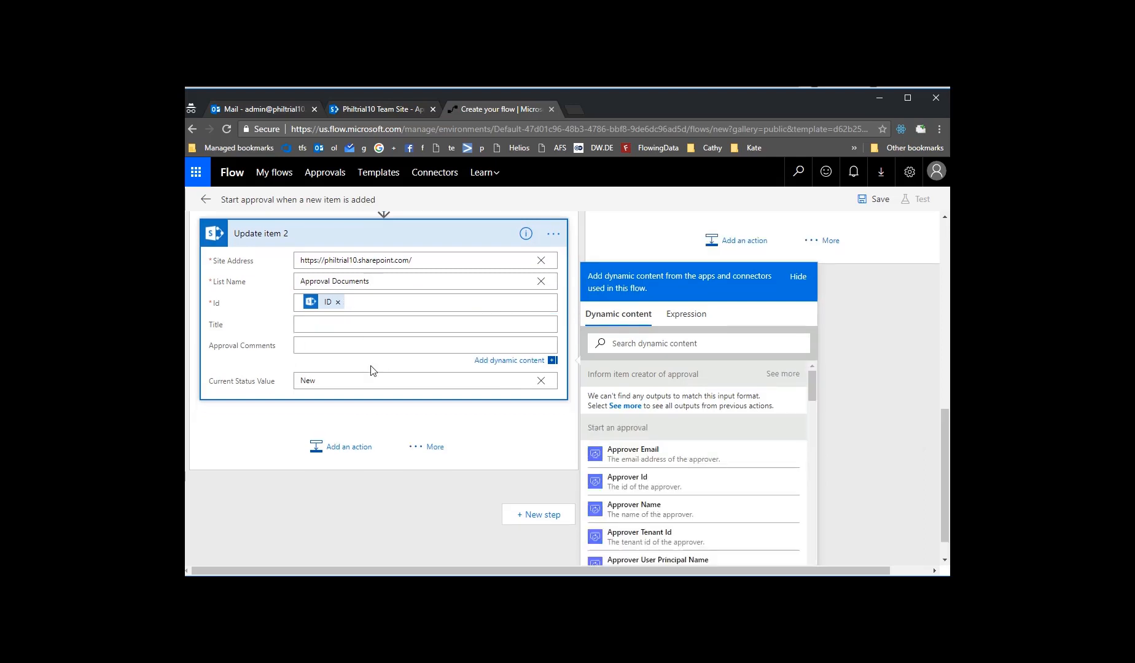
pyautogui.scroll(-1, 696, 458)
pyautogui.scroll(-1, 697, 458)
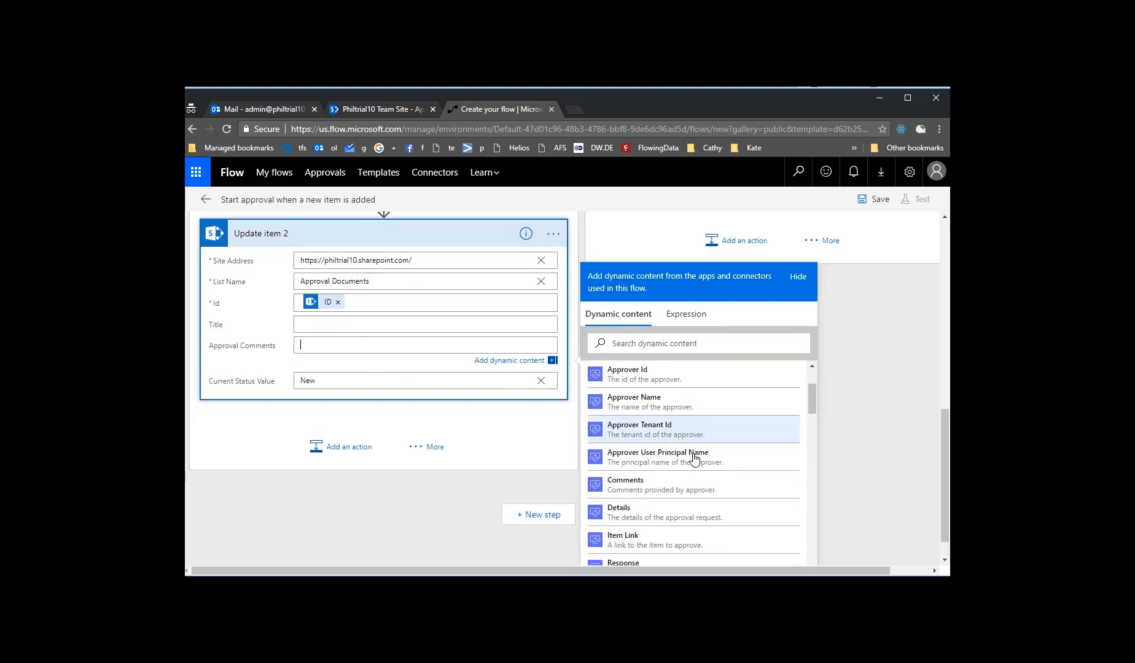
pyautogui.click(652, 490)
# Step: Clear the Current Status Value in the If yes branch's Update item action and set it to Approved
pyautogui.click(503, 381)
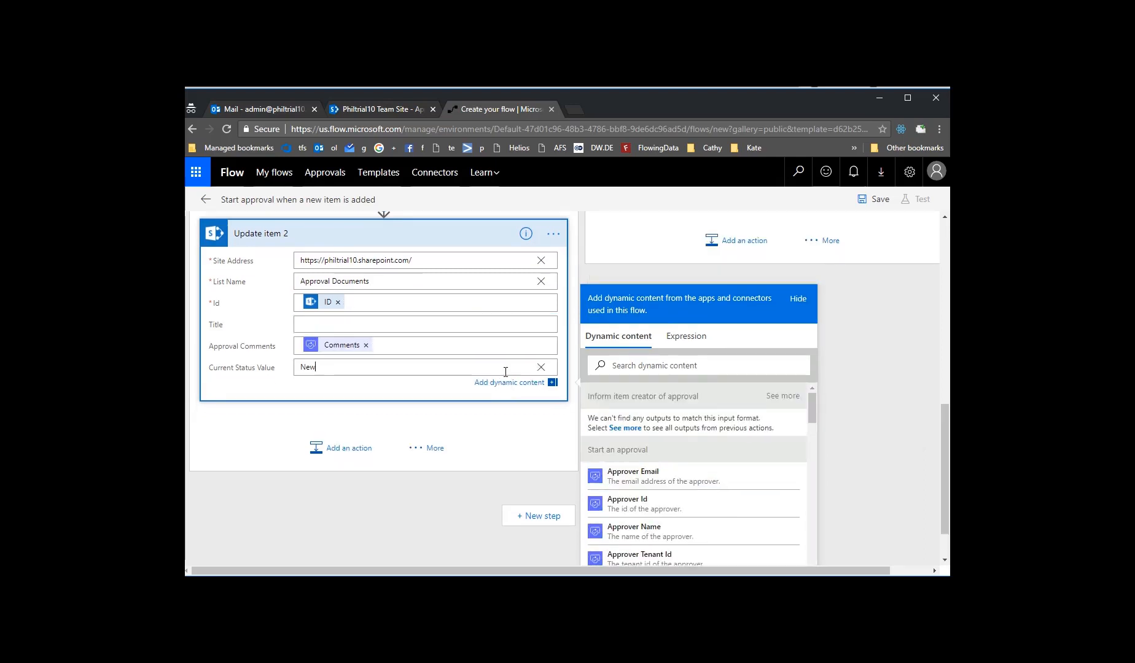
pyautogui.click(540, 370)
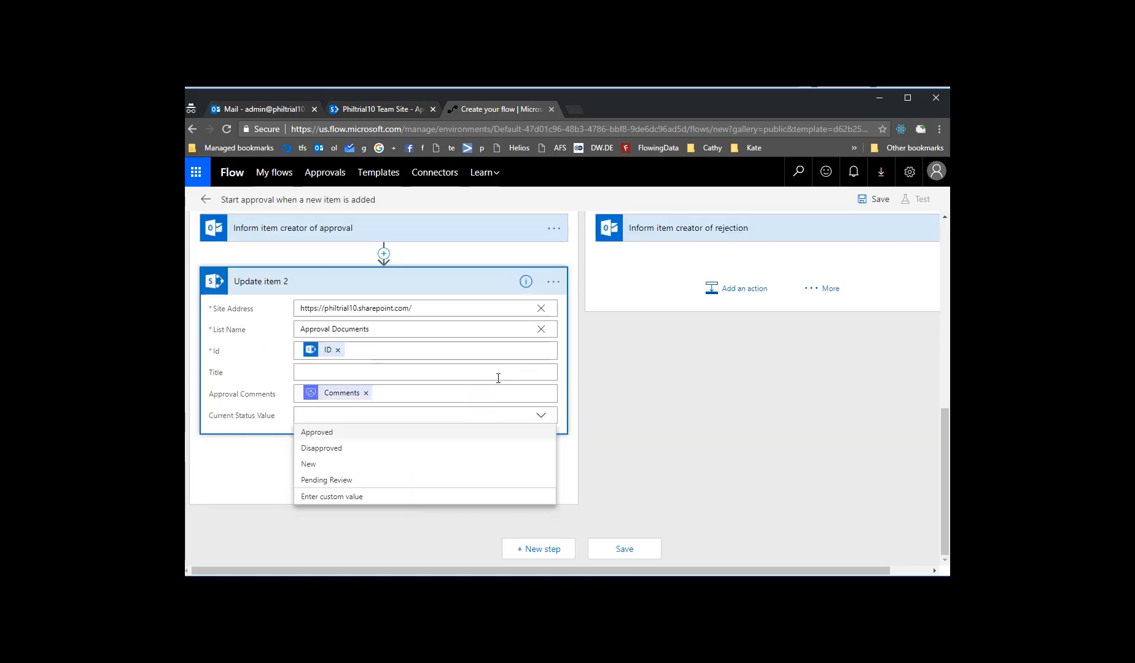
pyautogui.scroll(3, 335, 441)
pyautogui.scroll(-3, 334, 442)
pyautogui.click(329, 435)
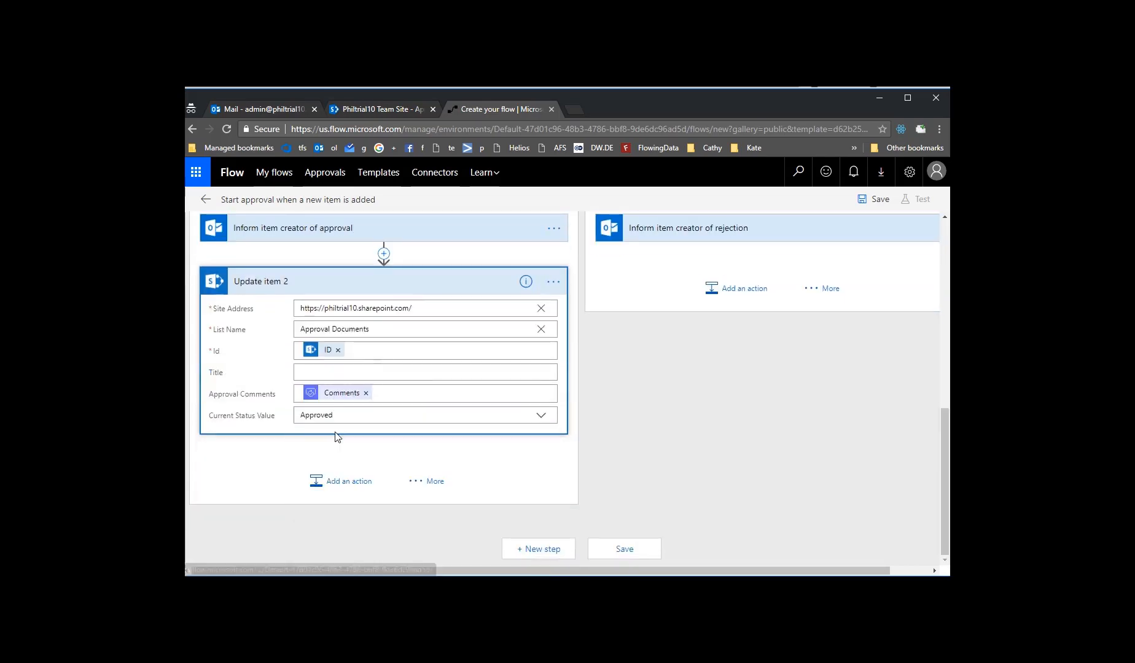
# Step: Add a SharePoint Update item action after "Inform item creator of rejection" in the condition's If no branch
pyautogui.click(734, 291)
pyautogui.click(776, 374)
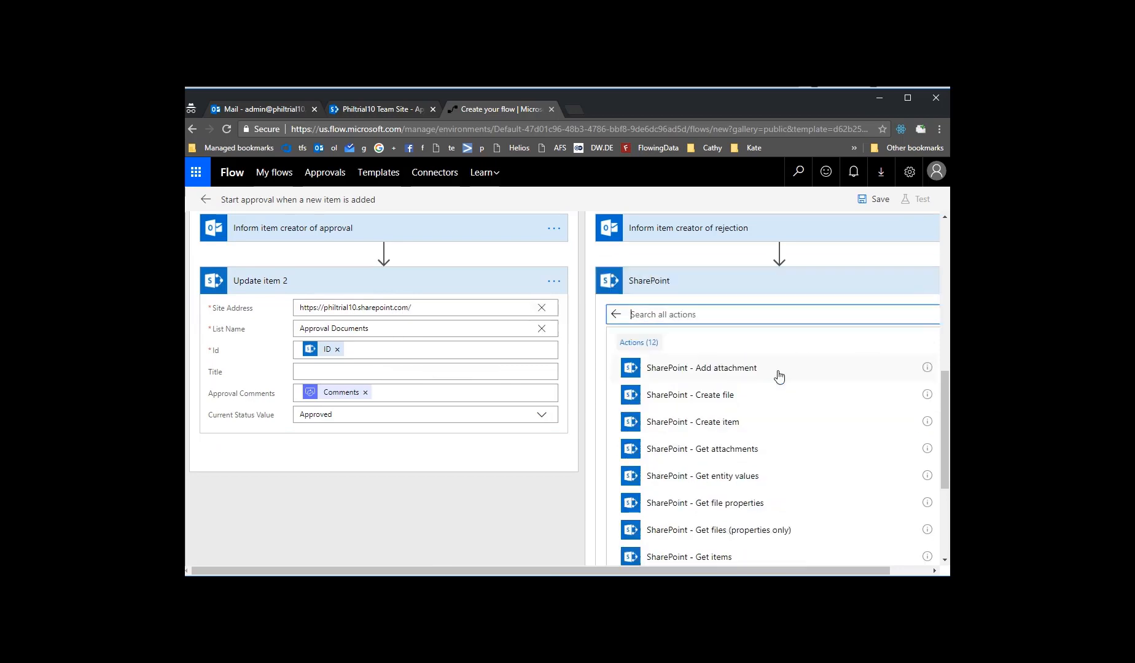
pyautogui.scroll(-1, 777, 381)
pyautogui.scroll(-4, 768, 412)
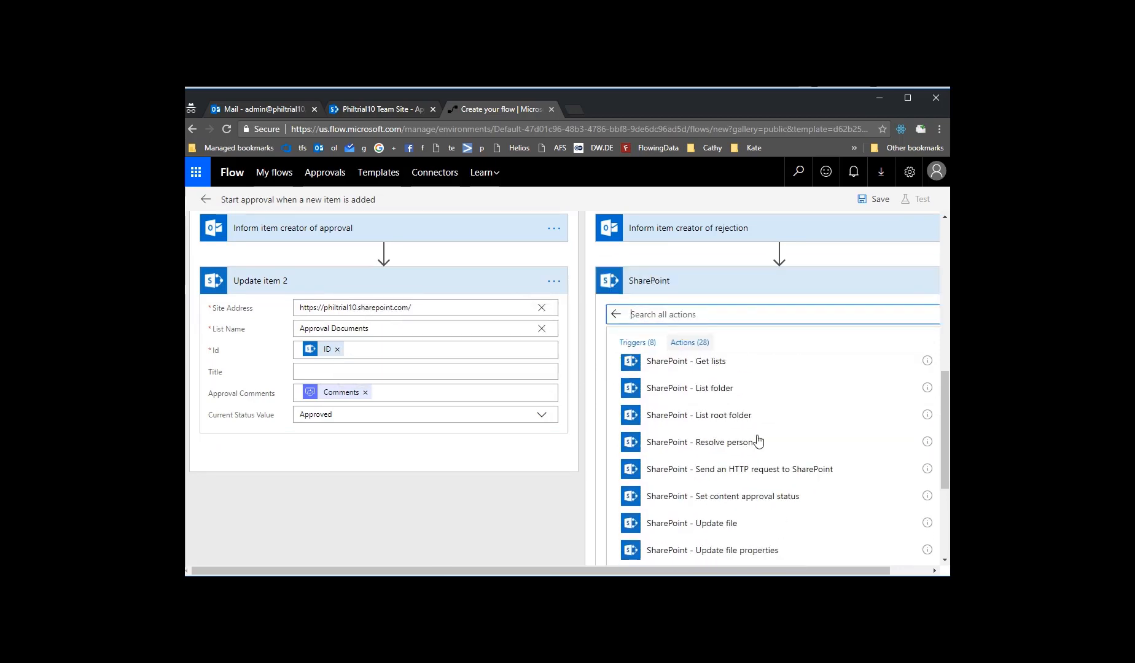
pyautogui.scroll(-3, 746, 520)
pyautogui.click(725, 383)
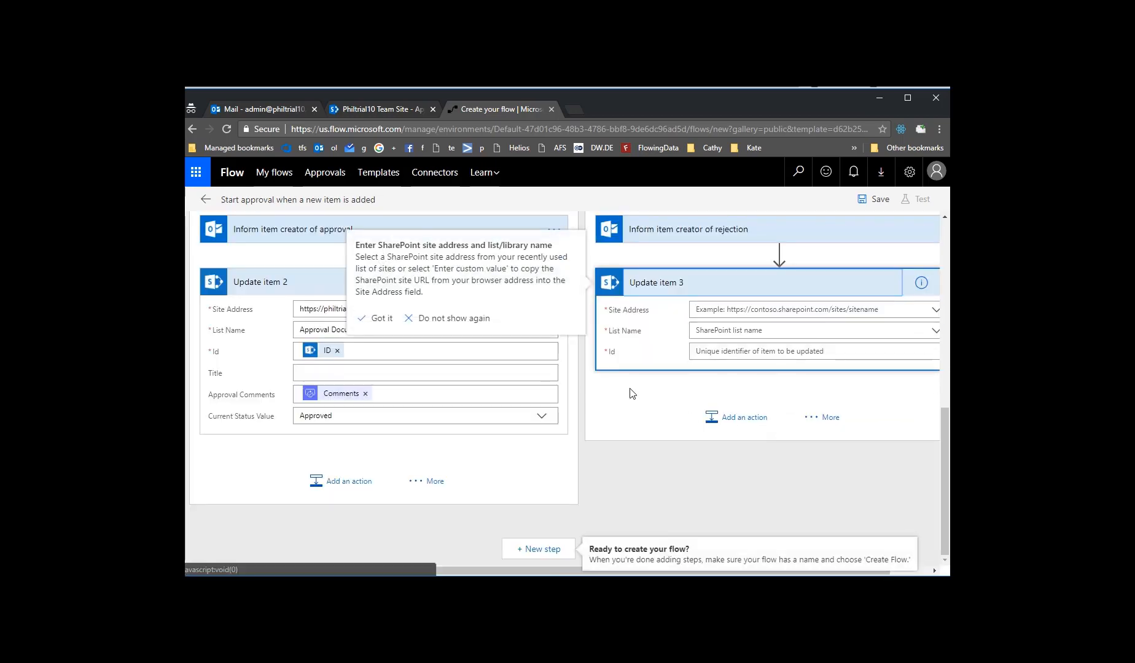
pyautogui.click(314, 311)
pyautogui.moveTo(426, 292); pyautogui.dragTo(296, 291)
pyautogui.hotkey('ctrl', 'c')
pyautogui.click(894, 287)
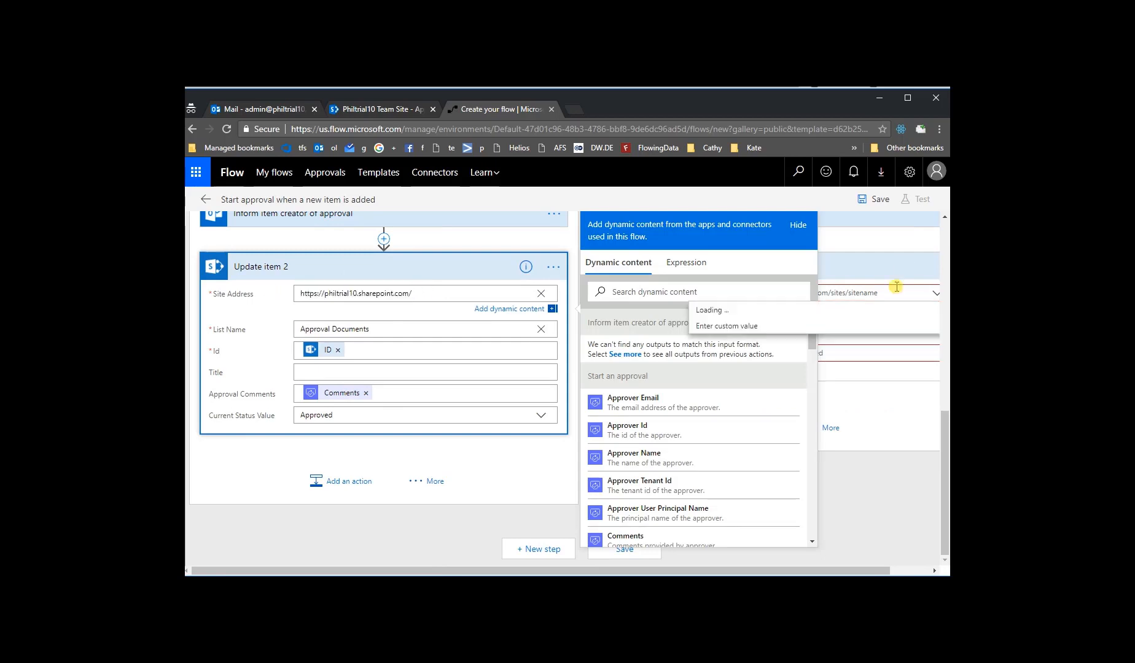
pyautogui.click(893, 286)
pyautogui.click(782, 284)
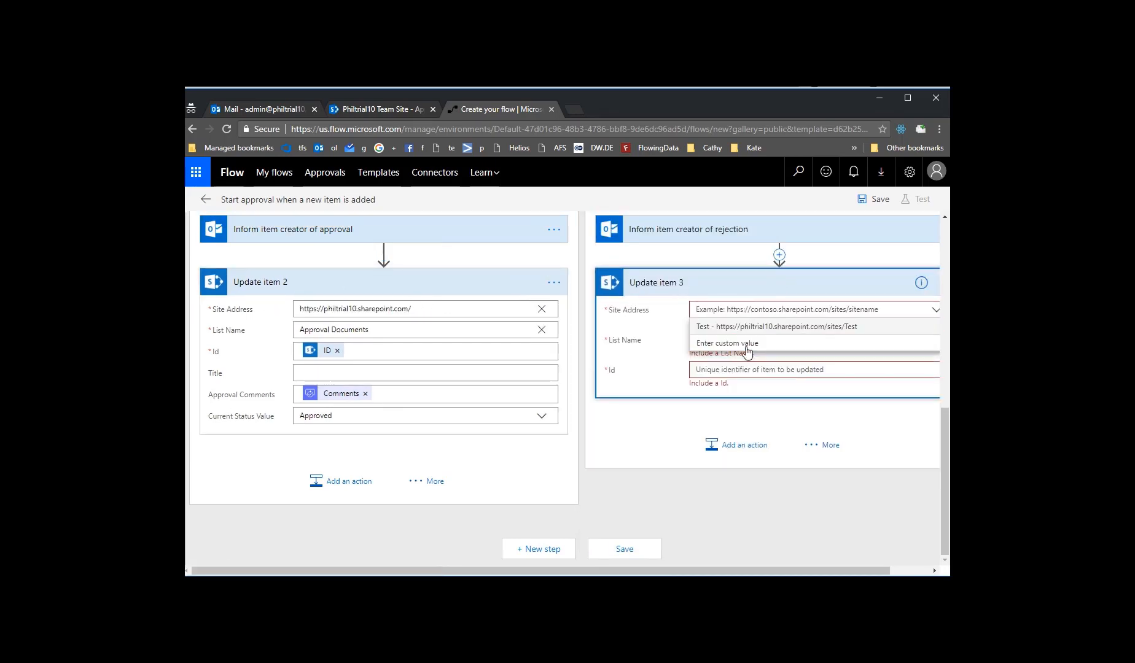
pyautogui.hotkey('ctrl', 'v')
# Step: Enter Approval Documents as the custom List Name of the If no branch's Update item action
pyautogui.click(748, 348)
pyautogui.click(739, 361)
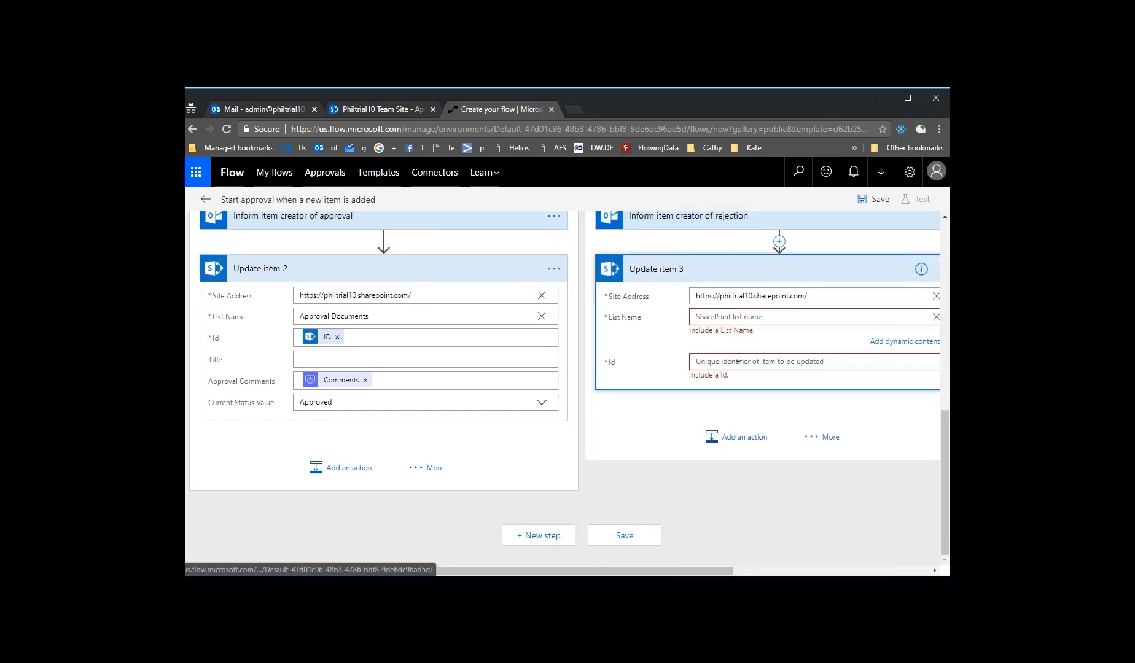
pyautogui.write('Approval Documents')
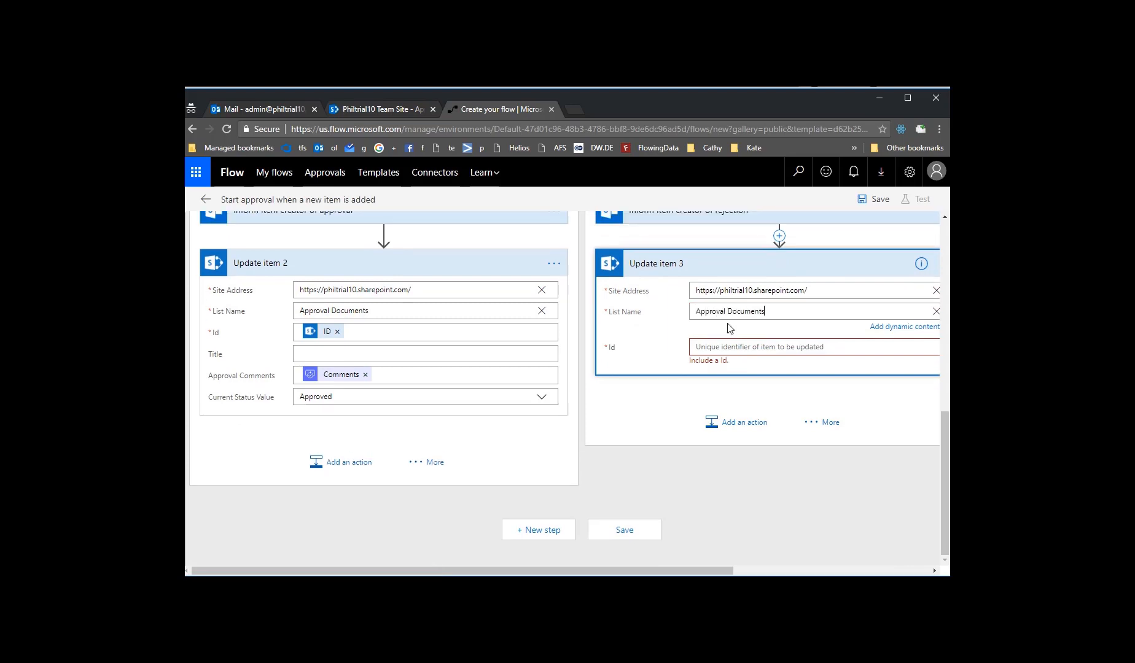
# Step: Fill the Id of the If no branch's Update item action with the ID dynamic value
pyautogui.click(735, 346)
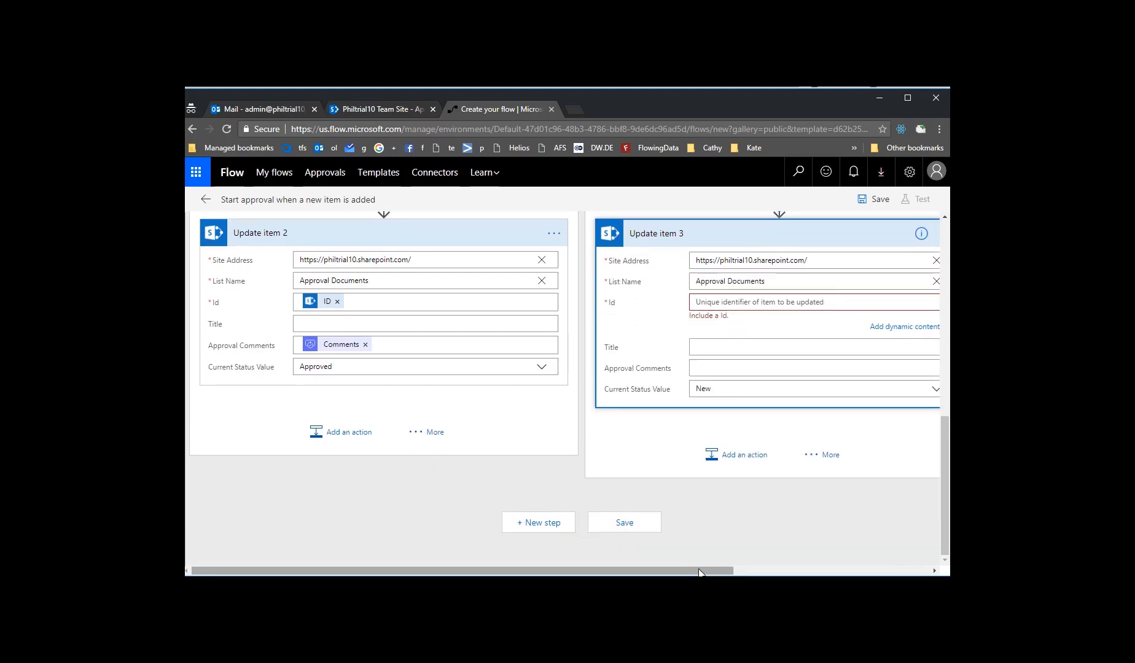
pyautogui.click(789, 424)
pyautogui.click(522, 346)
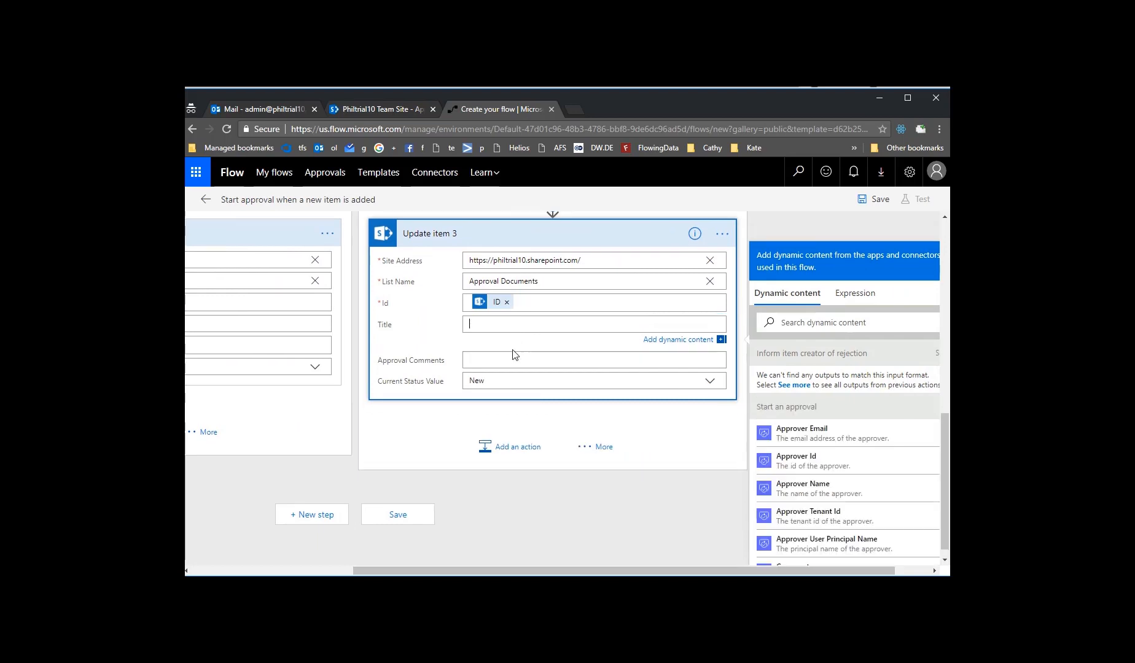
# Step: In the If no branch's Update item action, fill Approval Comments with the Comments dynamic value and set Current Status Value to Disapproved
pyautogui.click(504, 363)
pyautogui.scroll(-3, 920, 510)
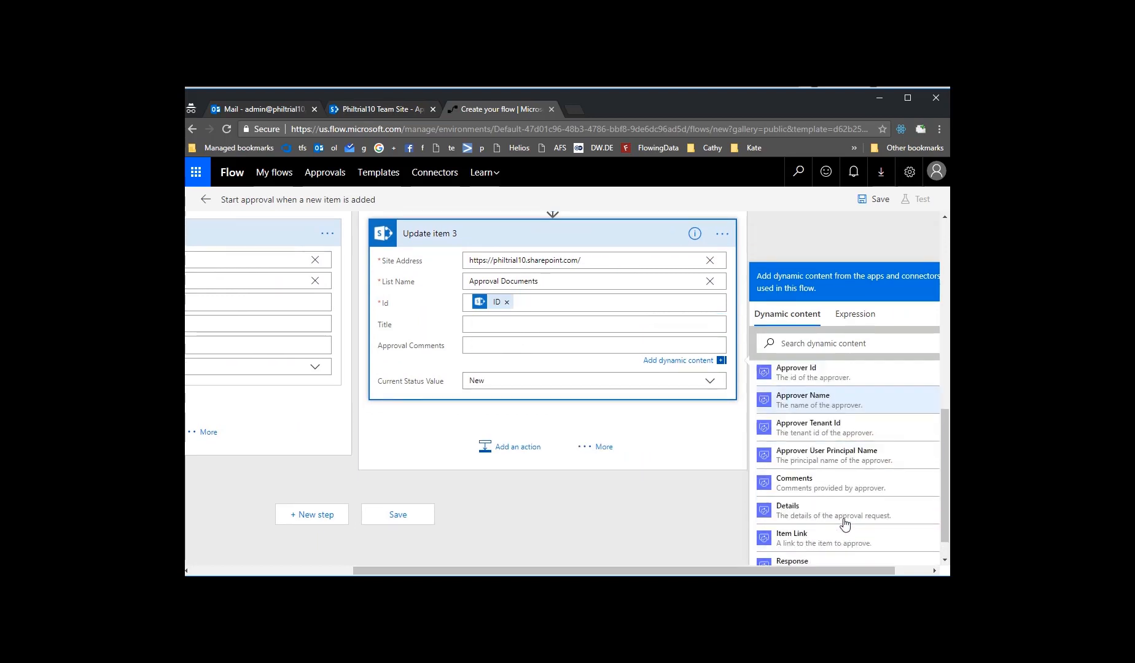
pyautogui.click(816, 457)
pyautogui.click(605, 381)
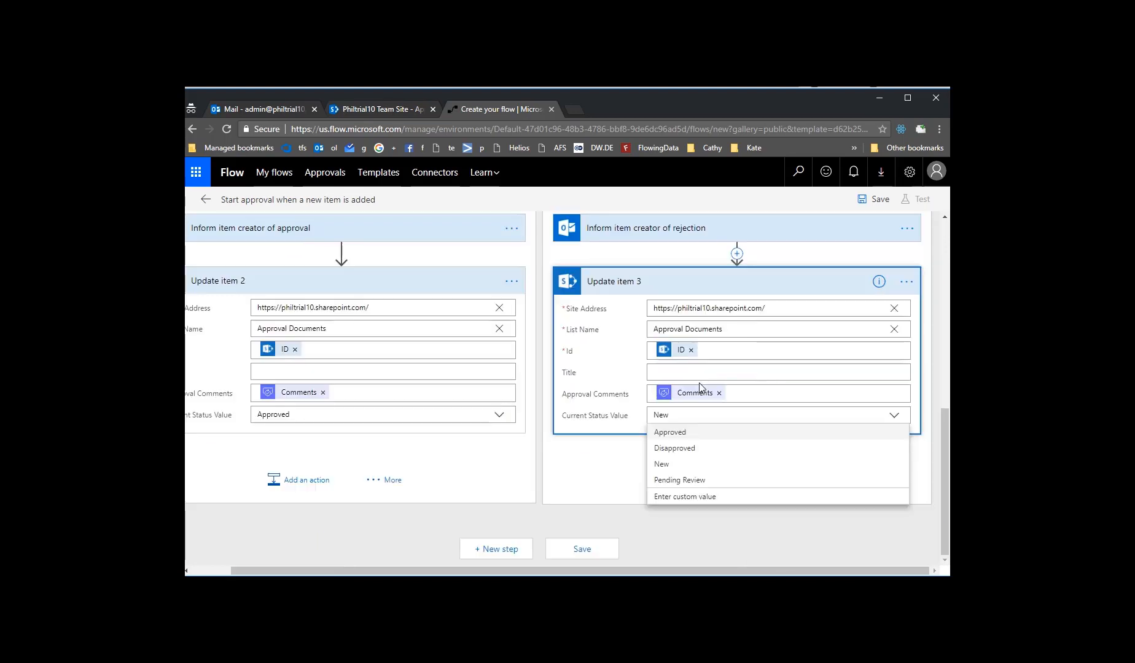
pyautogui.click(682, 449)
# Step: Rename the flow to Approval Documents Flow and save it
pyautogui.click(581, 550)
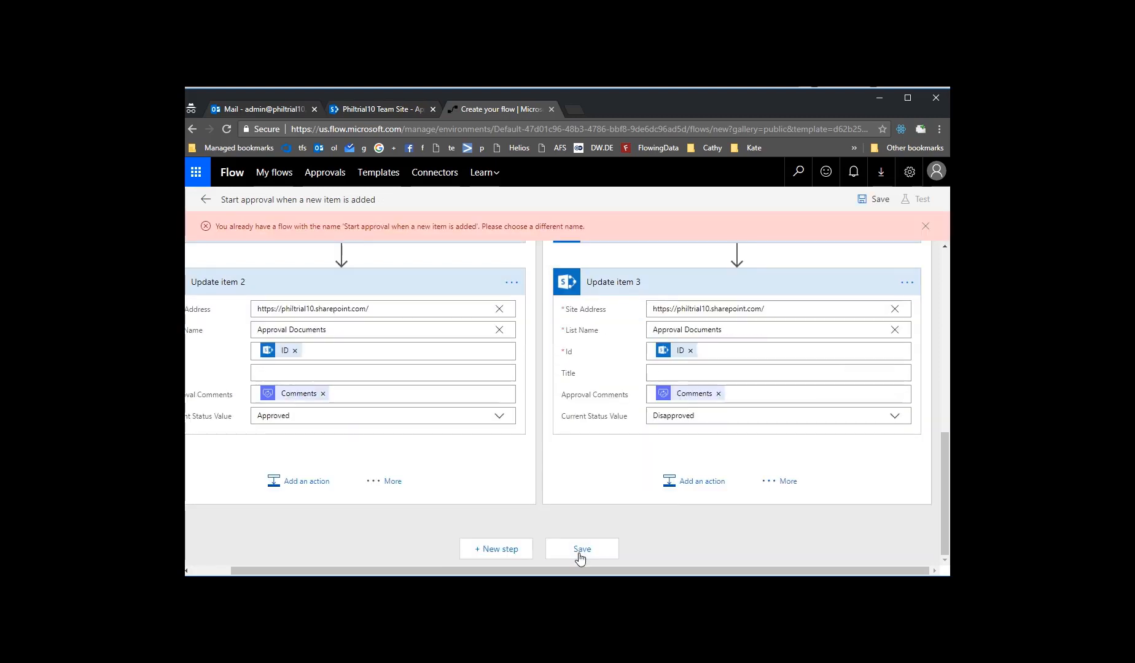
pyautogui.scroll(5, 539, 280)
pyautogui.click(329, 199)
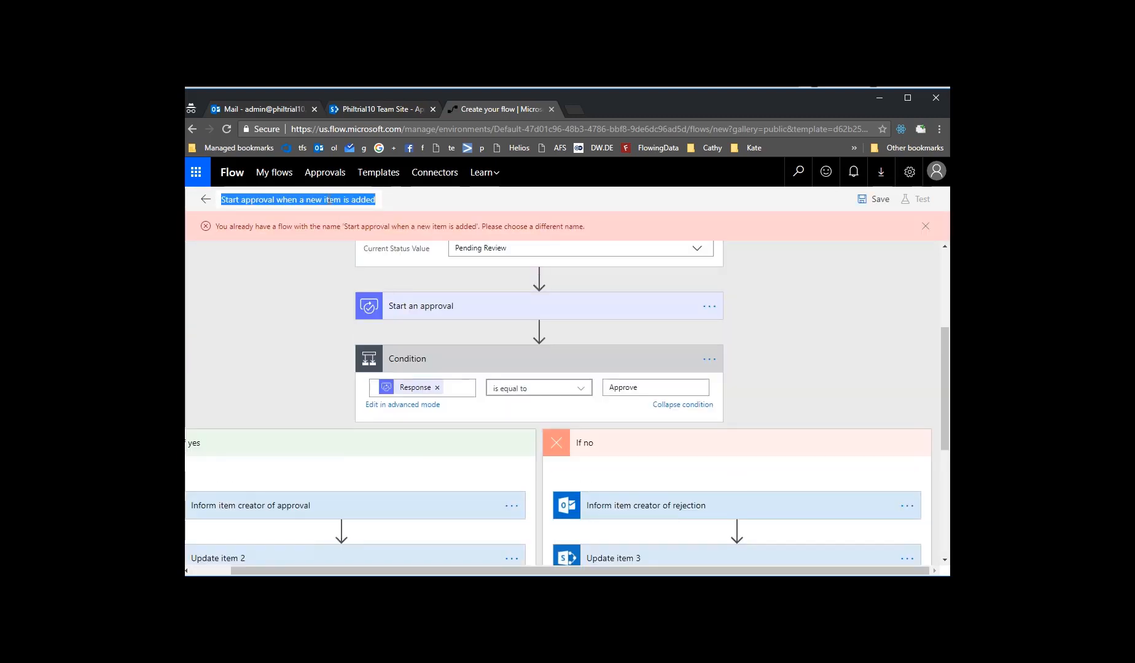
pyautogui.write('Approval Documents Flow')
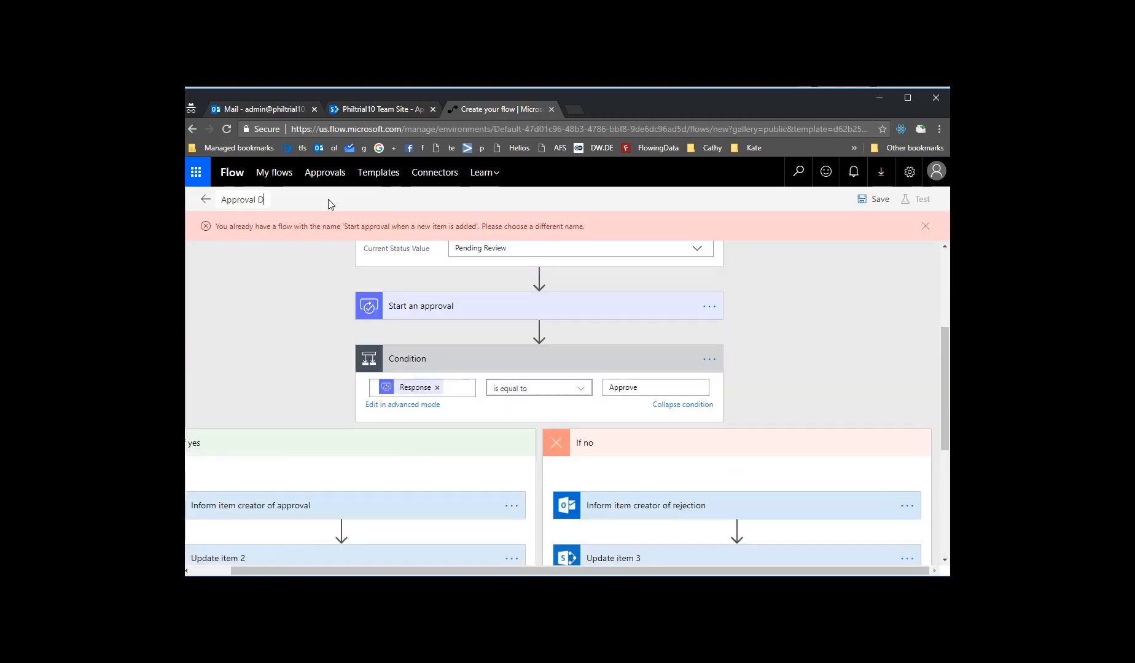
pyautogui.click(874, 199)
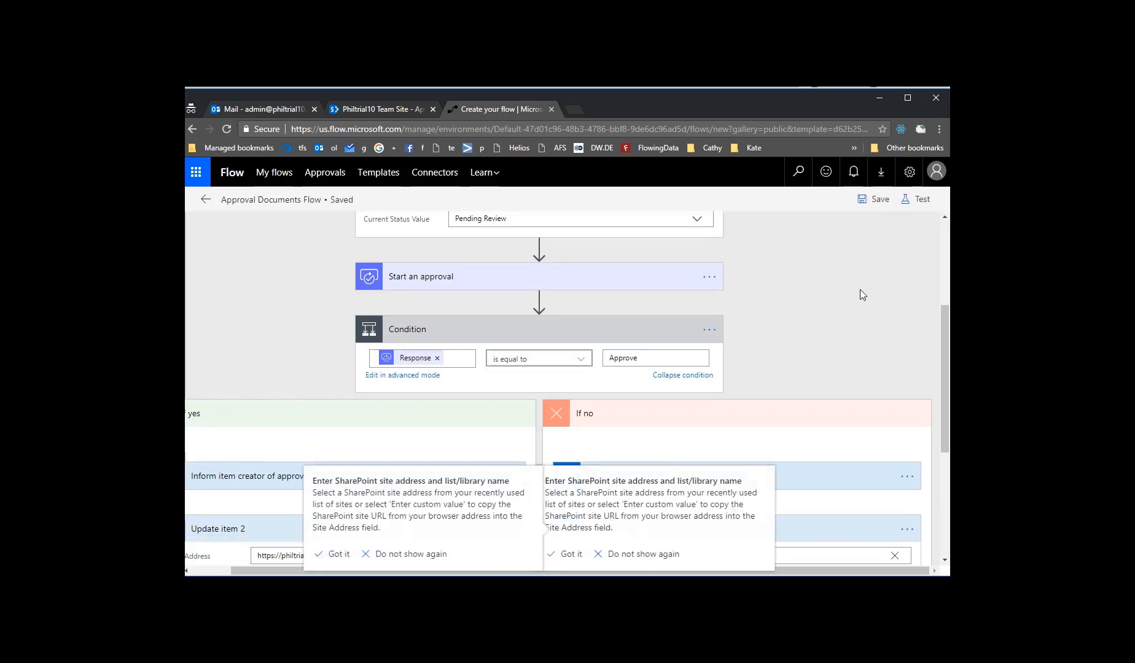
# Step: Save the flow and start a test run with the trigger action performed manually
pyautogui.scroll(10, 854, 292)
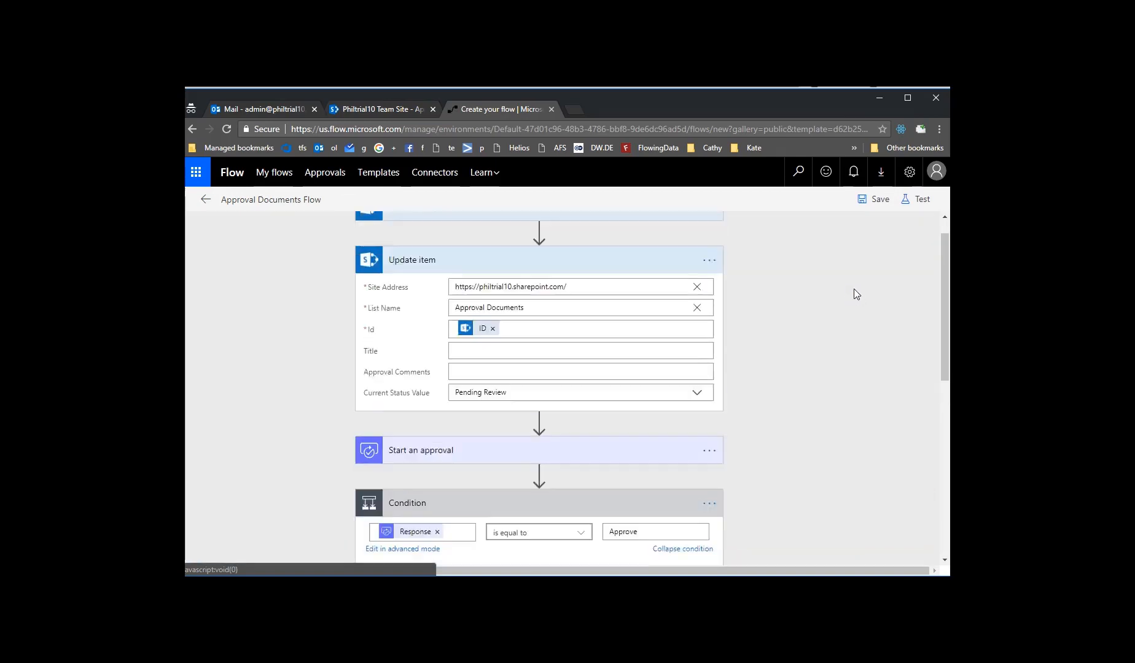
pyautogui.click(917, 201)
pyautogui.click(832, 255)
pyautogui.click(793, 315)
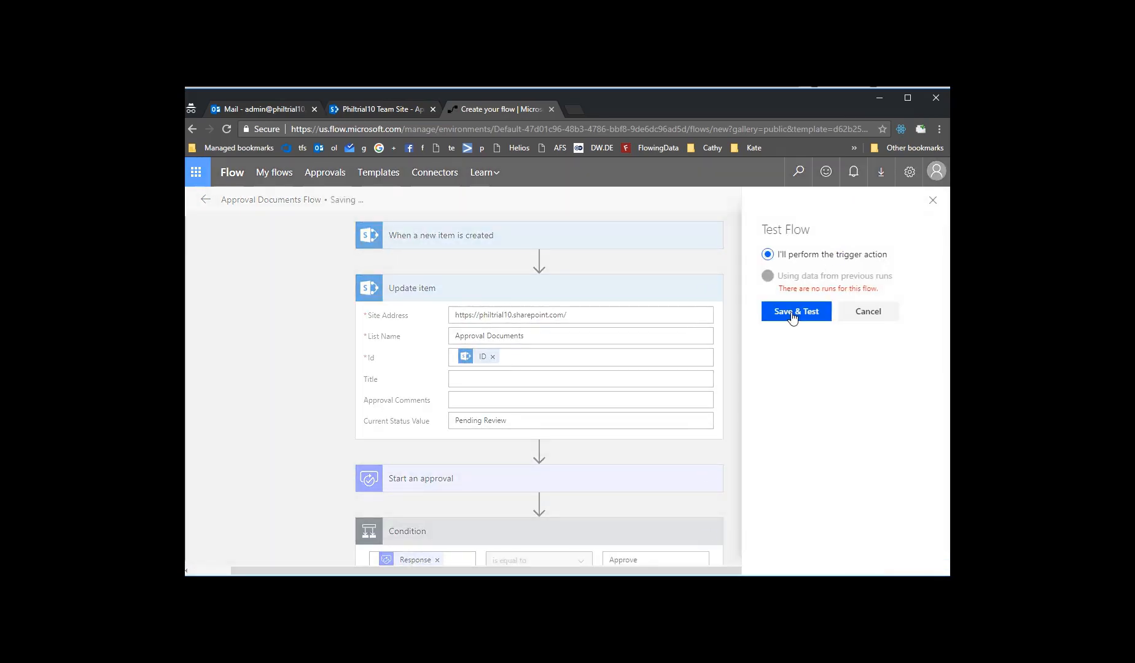
# Step: Upload Test 1.pdf from the TestPDFs folder to the SharePoint Approval Documents library
pyautogui.click(370, 110)
pyautogui.hotkey('alt', 'Tab')
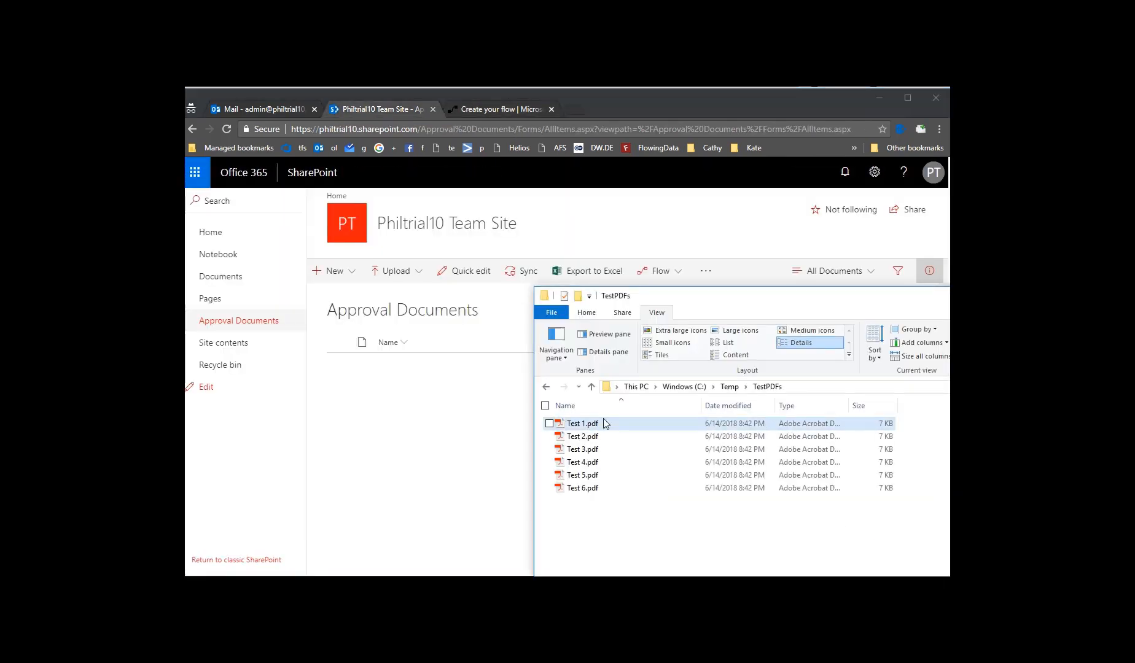
pyautogui.moveTo(604, 421); pyautogui.dragTo(421, 392)
pyautogui.hotkey('alt', 'Tab')
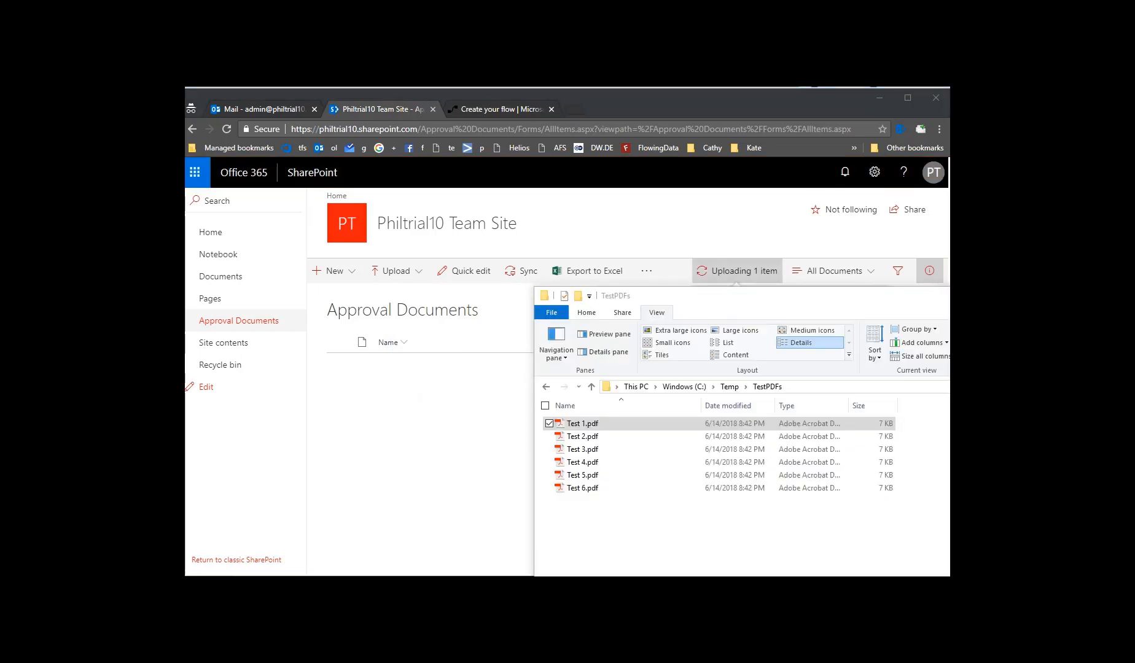
pyautogui.hotkey('alt', 'Tab')
# Step: Check the progress of the flow's test run and the current status of Test 1.pdf in the library
pyautogui.click(485, 109)
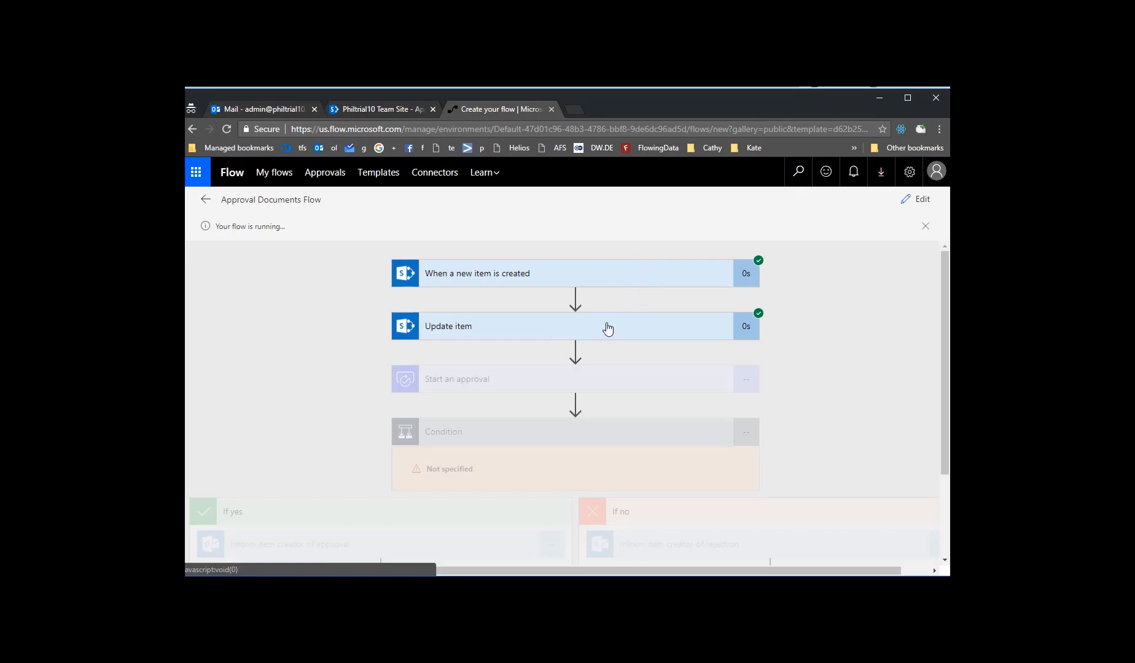
pyautogui.click(386, 110)
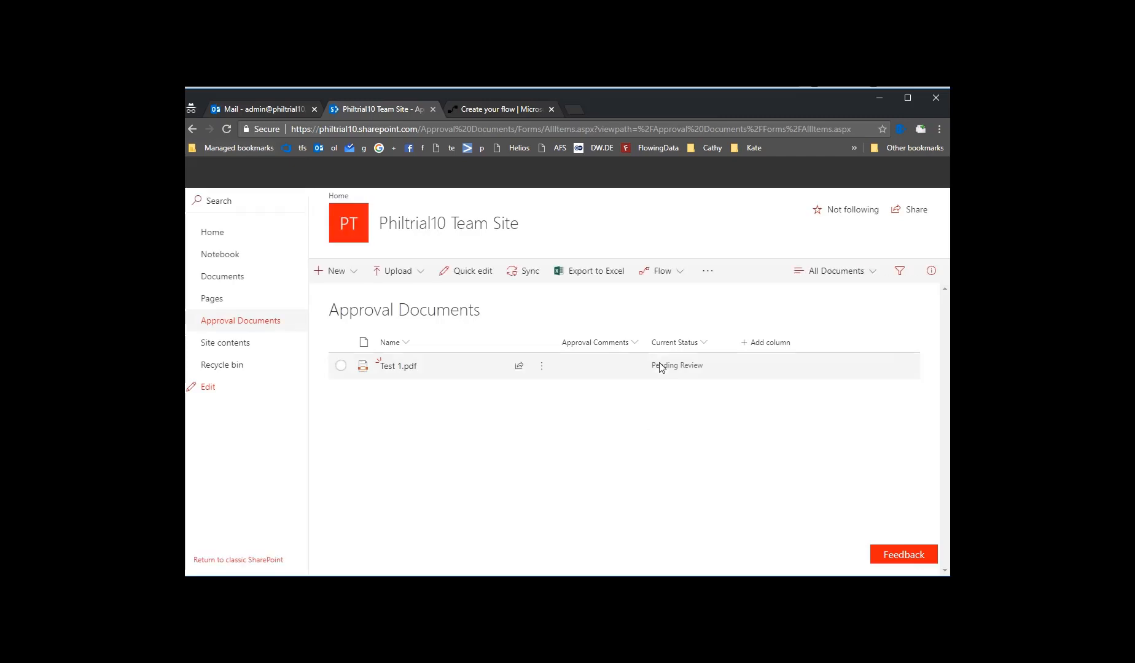
pyautogui.click(474, 110)
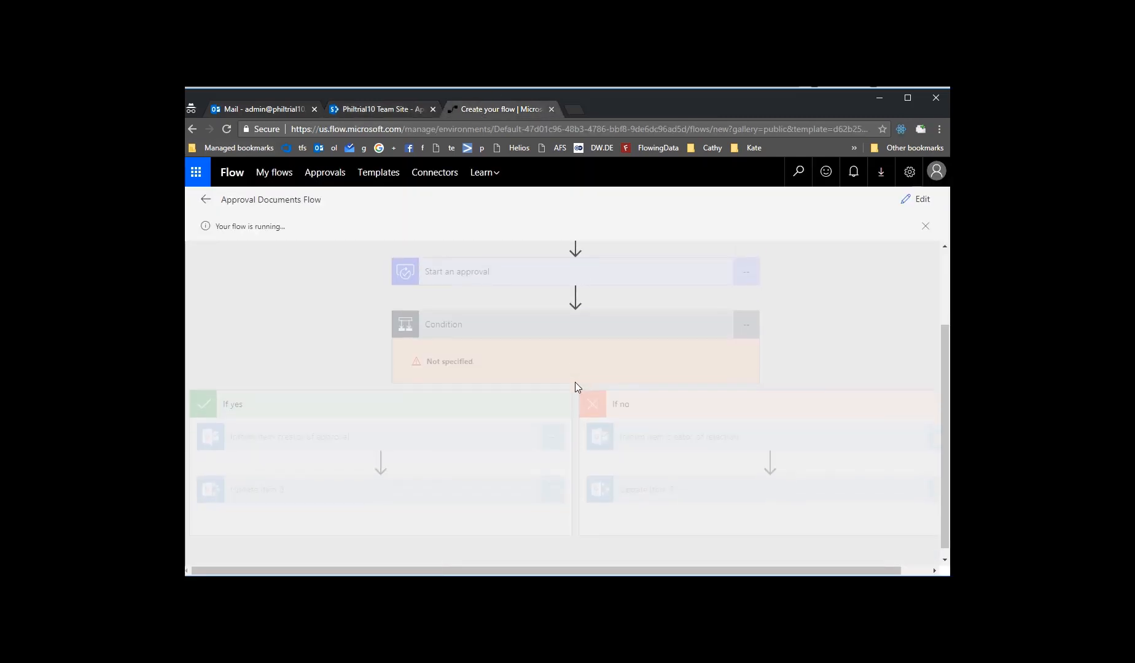
# Step: Open the review request for Test 1.pdf in the Outlook inbox and approve it with the comment "Looks great!"
pyautogui.click(272, 108)
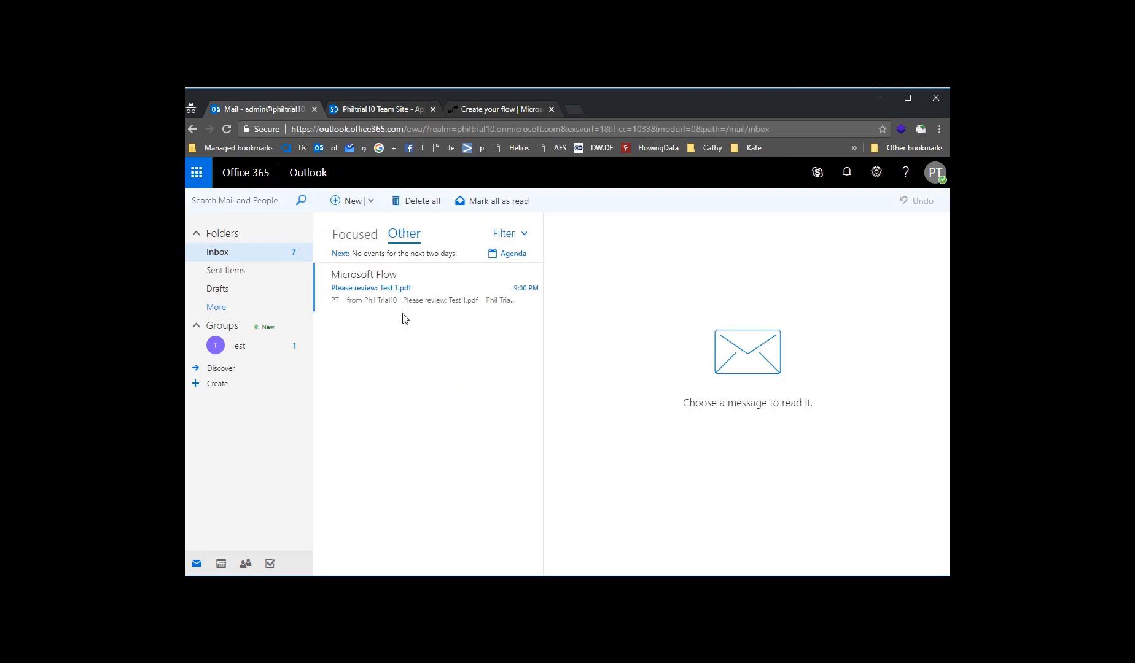
pyautogui.click(423, 300)
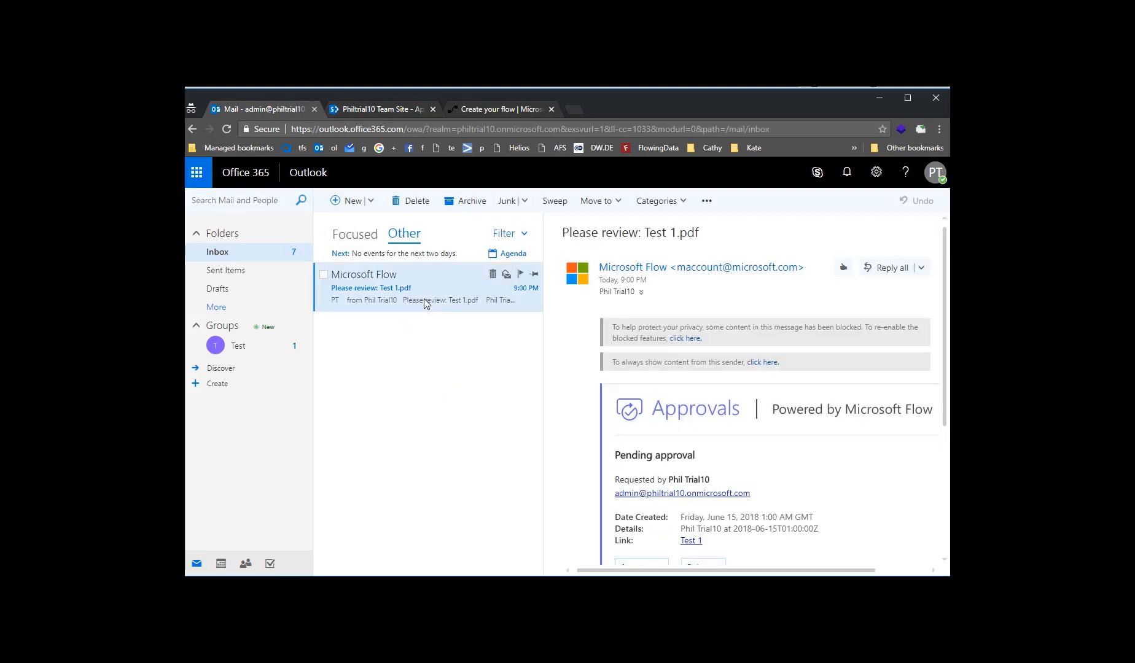
pyautogui.scroll(-3, 793, 437)
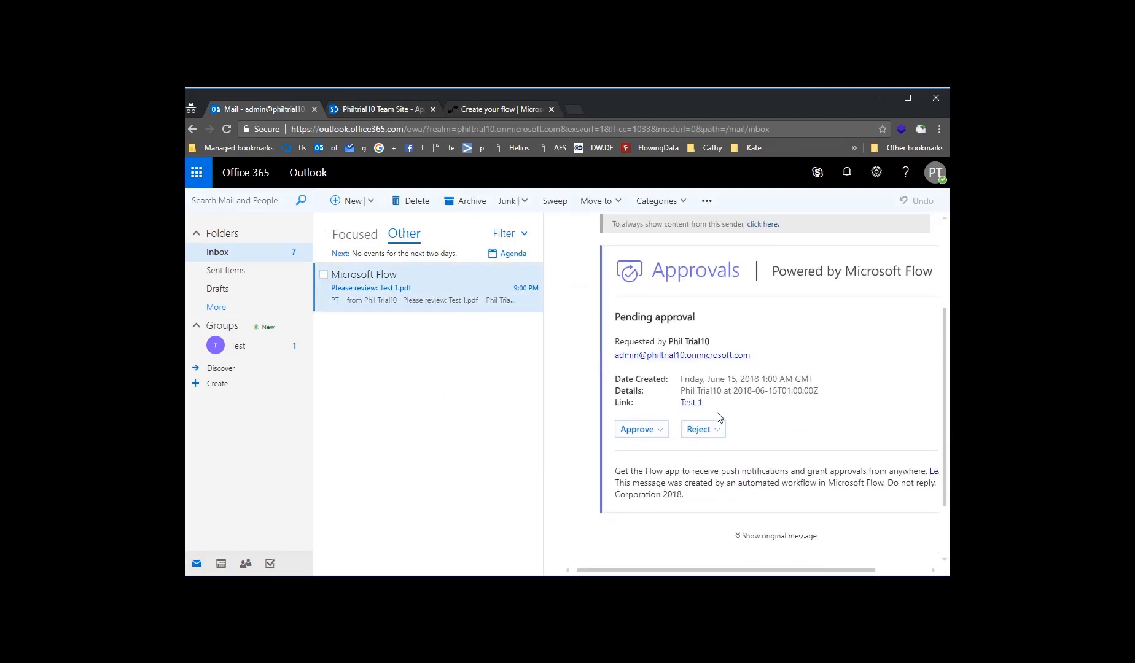
pyautogui.doubleClick(659, 425)
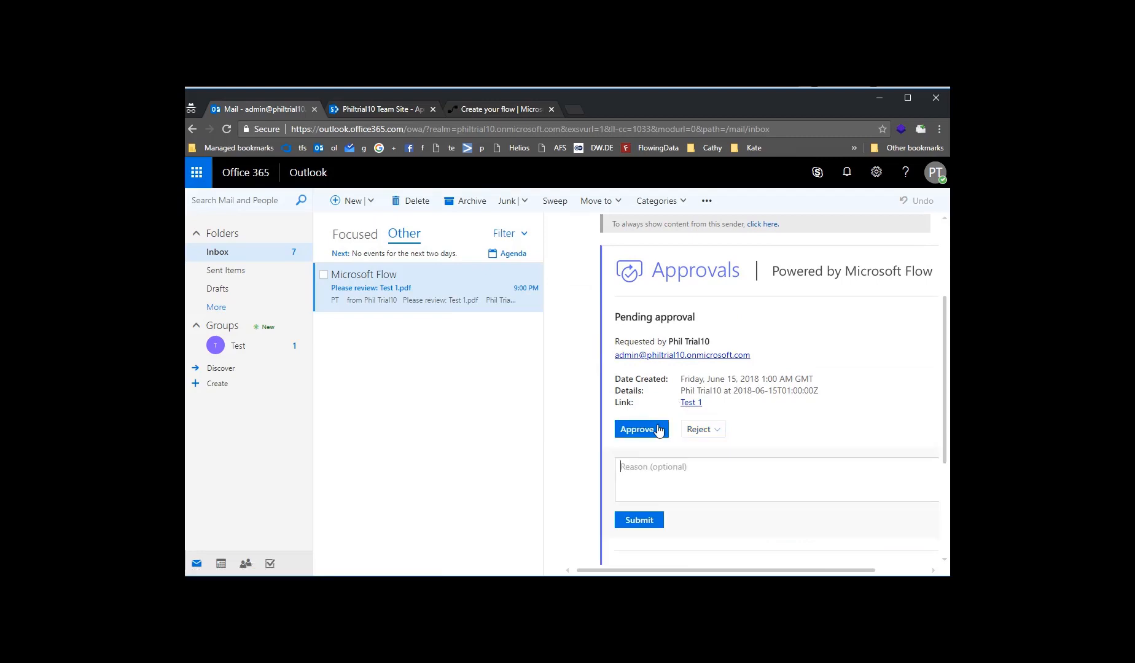
pyautogui.doubleClick(704, 426)
pyautogui.click(656, 426)
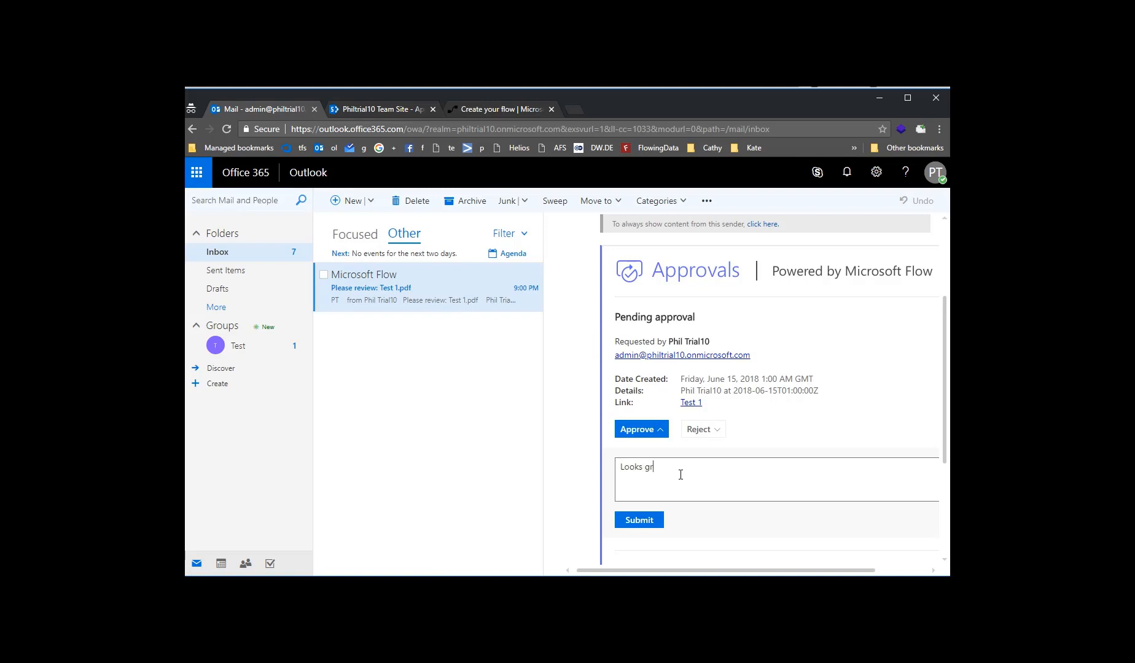
pyautogui.click(639, 521)
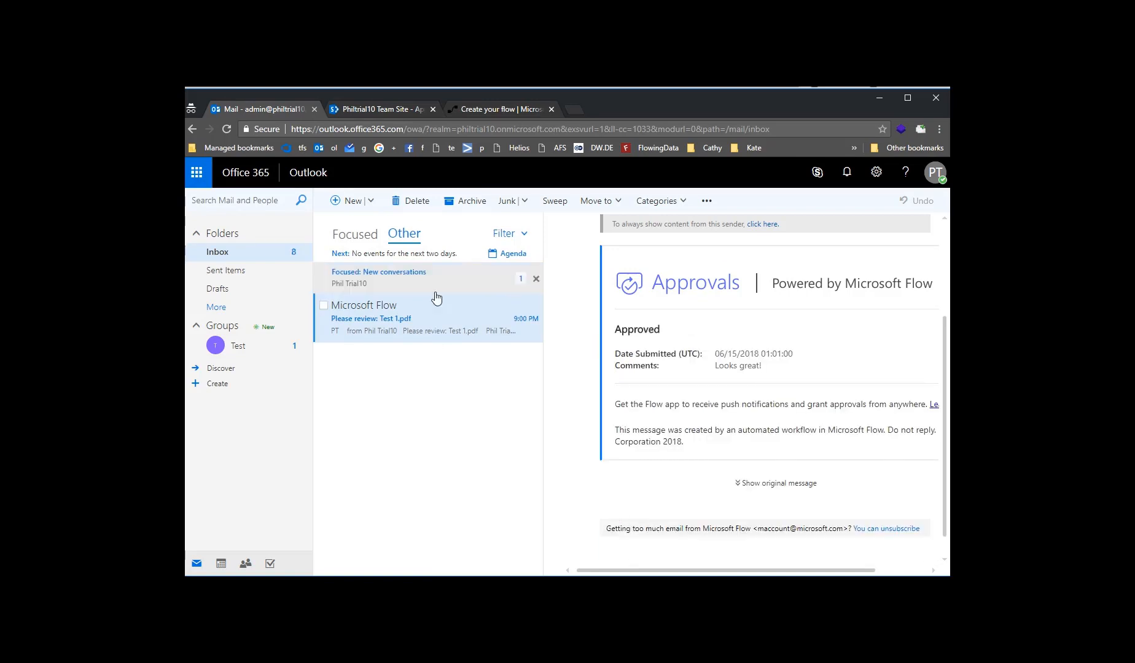
# Step: Examine the flow run's executed actions, and reload the Approval Documents library to check Test 1.pdf's comments and status
pyautogui.click(394, 104)
pyautogui.click(484, 104)
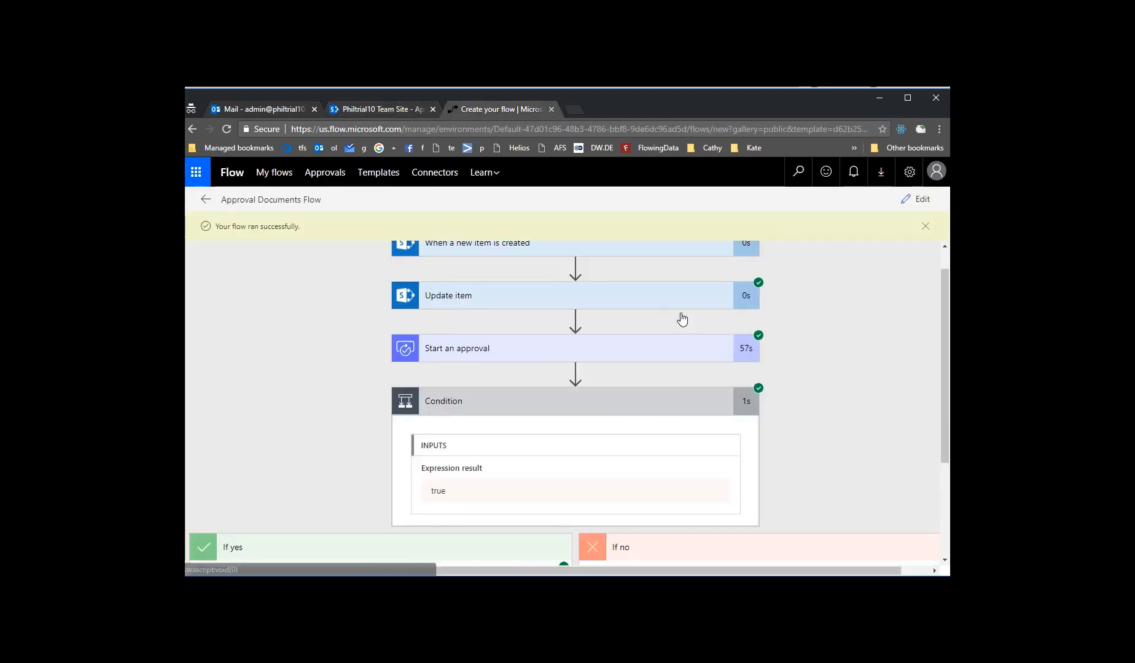
pyautogui.scroll(-1, 672, 380)
pyautogui.scroll(-1, 445, 427)
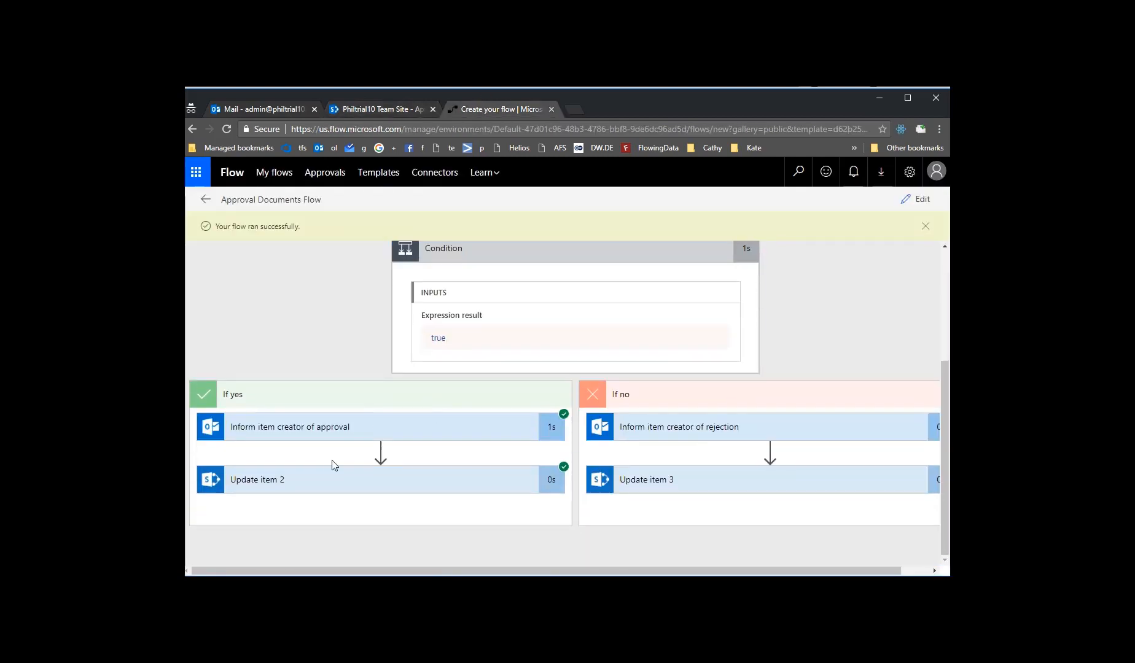
pyautogui.click(378, 105)
pyautogui.press('F5')
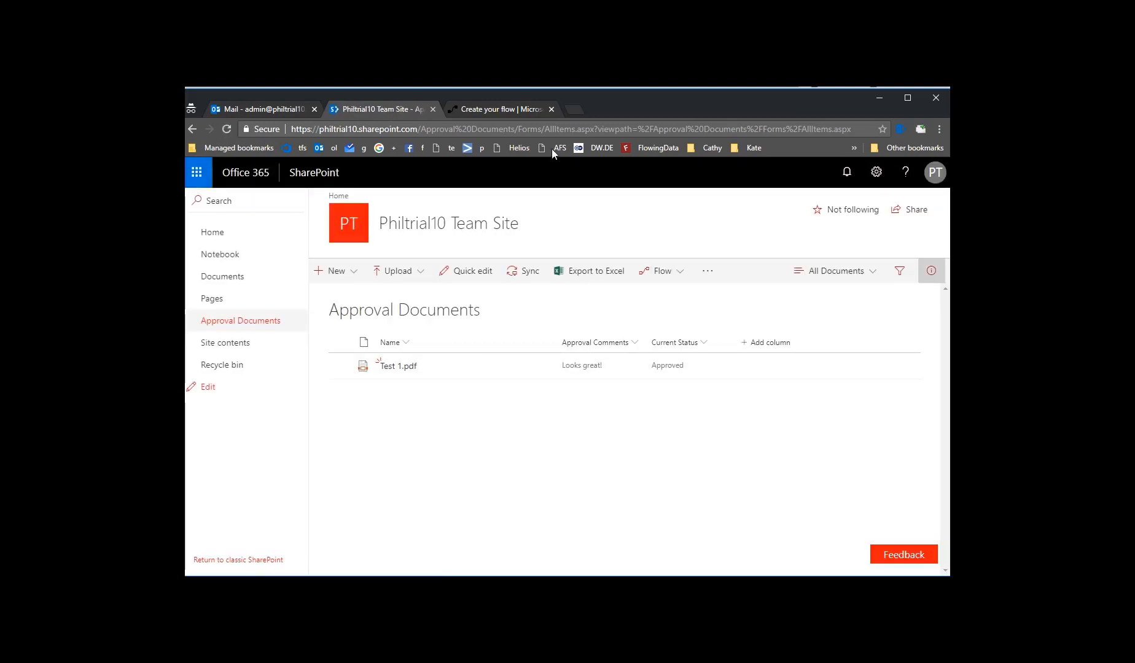
# Step: Open the us.flow.microsoft.com home page in a new browser tab and look over the pending approval requests
pyautogui.click(570, 109)
pyautogui.click(463, 111)
pyautogui.click(405, 129)
pyautogui.moveTo(403, 129); pyautogui.dragTo(290, 130)
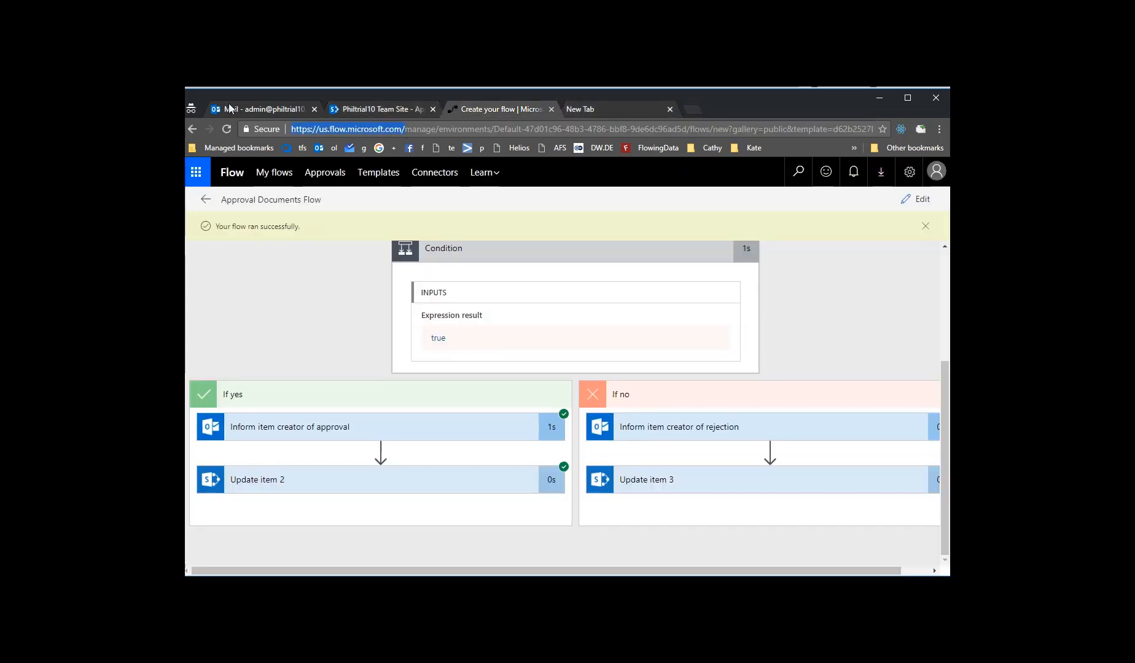
pyautogui.hotkey('ctrl', 'c')
pyautogui.click(573, 111)
pyautogui.hotkey('ctrl', 'v')
pyautogui.press('Return')
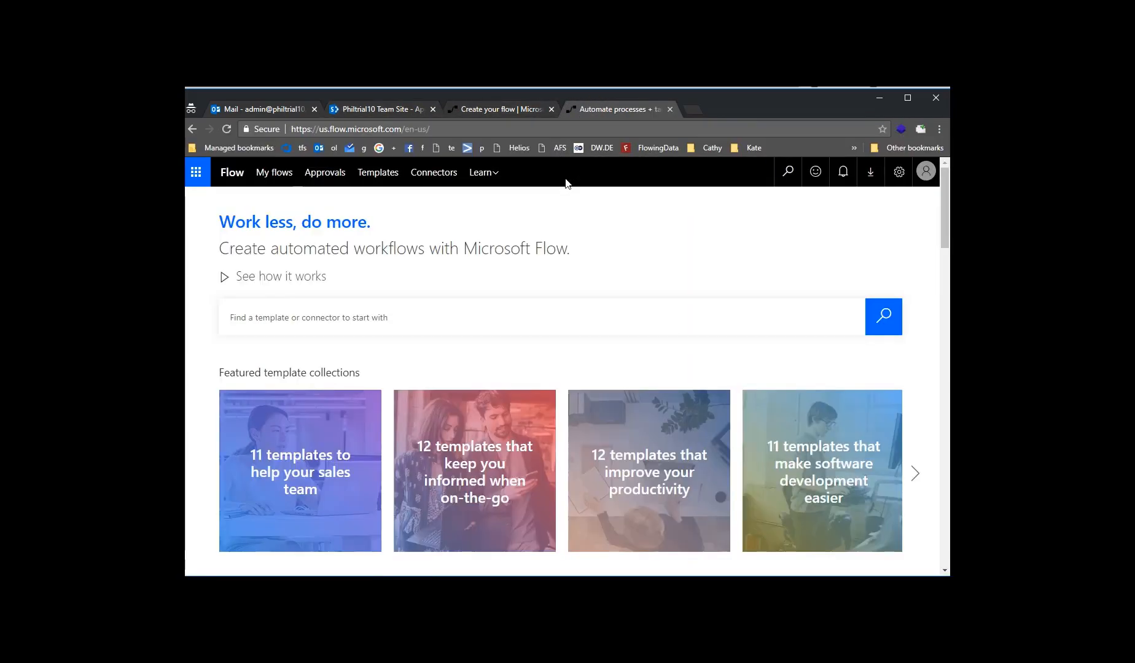
pyautogui.scroll(-1, 567, 187)
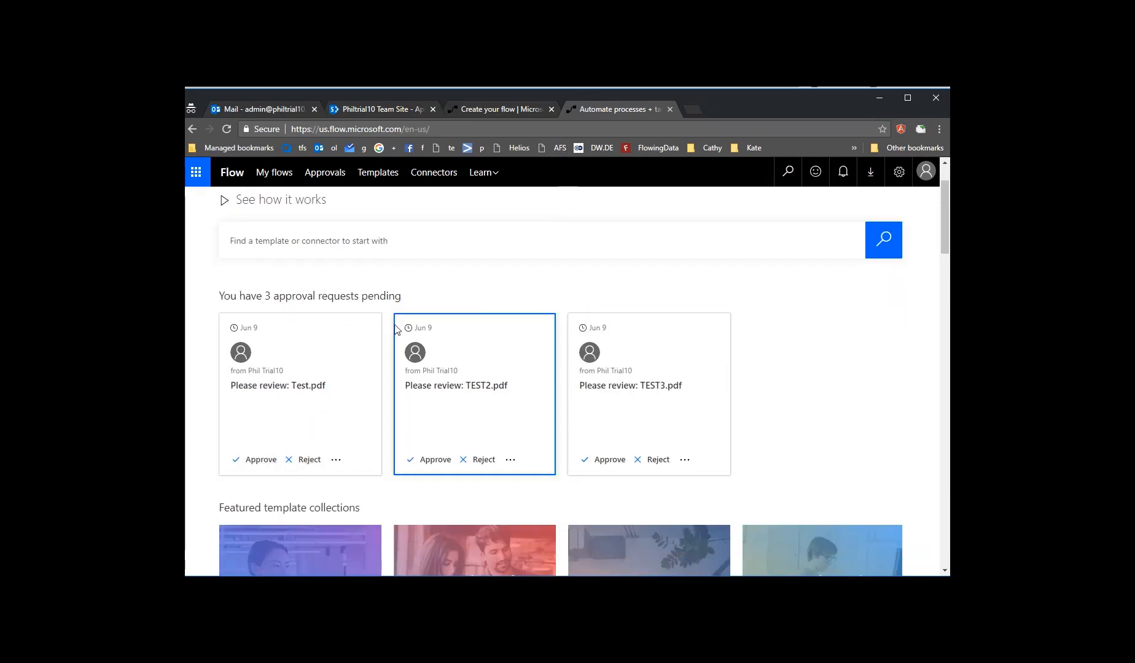
pyautogui.scroll(1, 318, 360)
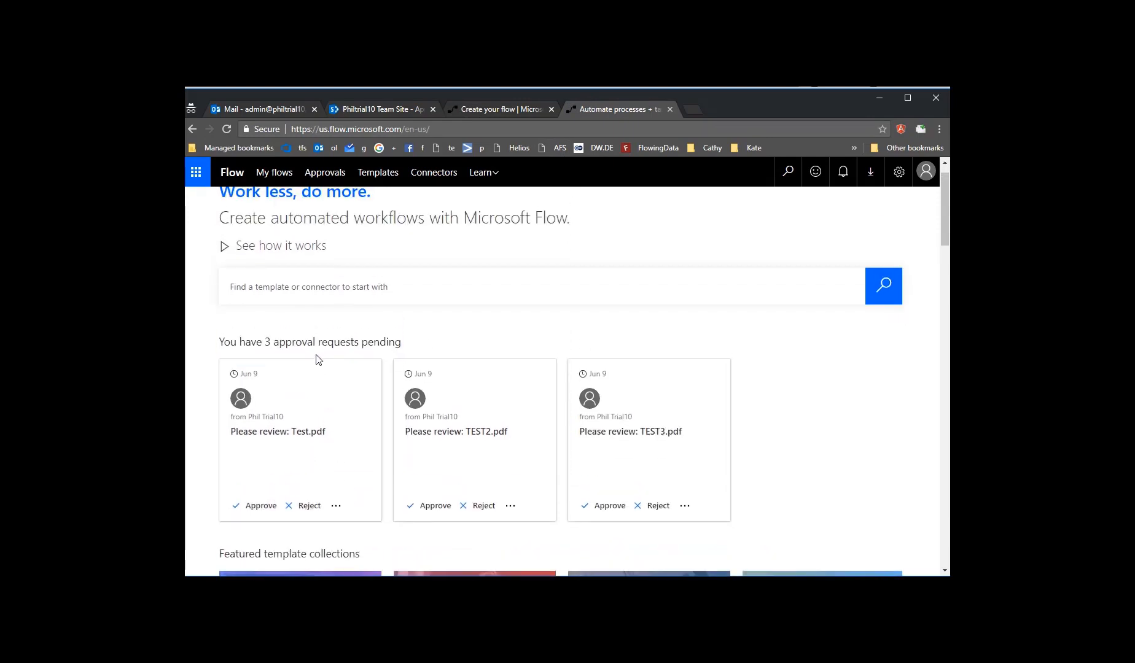
# Step: Upload Test 2.pdf through Test 6.pdf to the SharePoint Approval Documents library
pyautogui.click(385, 109)
pyautogui.moveTo(948, 262); pyautogui.dragTo(740, 263)
pyautogui.moveTo(732, 476); pyautogui.dragTo(427, 440)
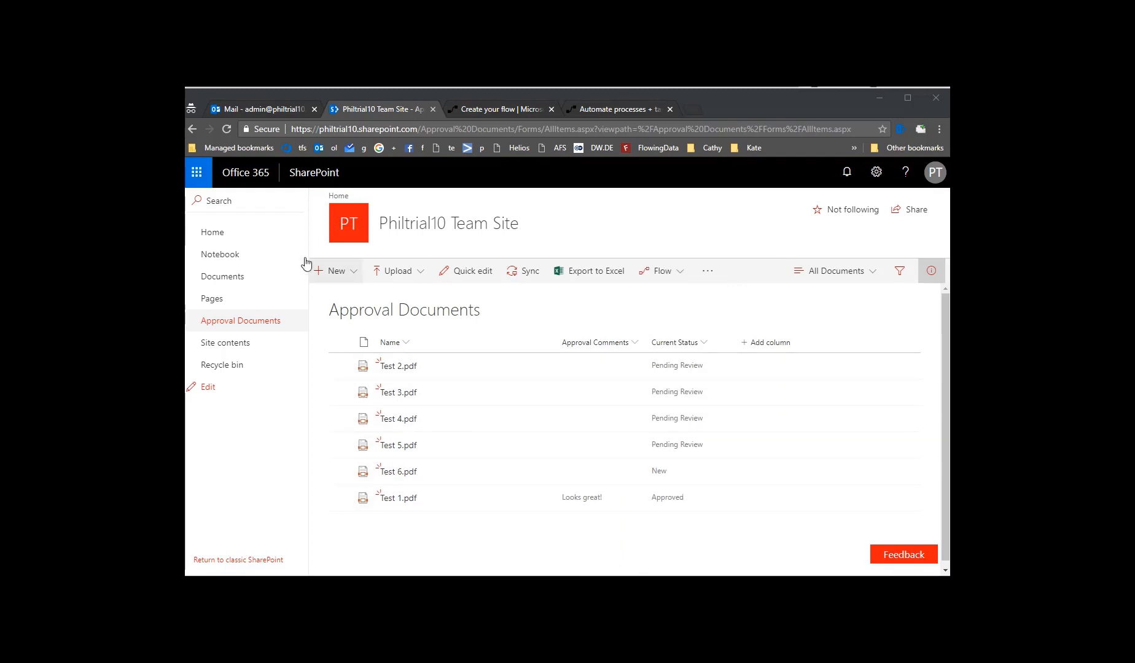
# Step: Reload the library to check the uploaded documents' statuses, and view their review requests in the Outlook inbox
pyautogui.click(228, 129)
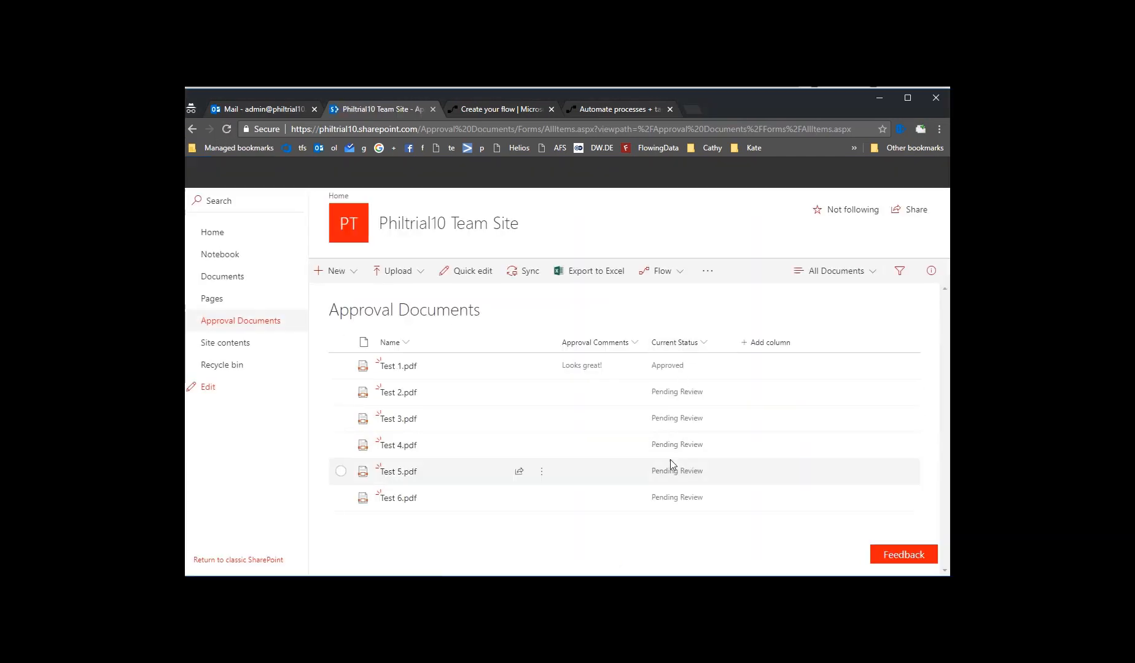
pyautogui.click(284, 106)
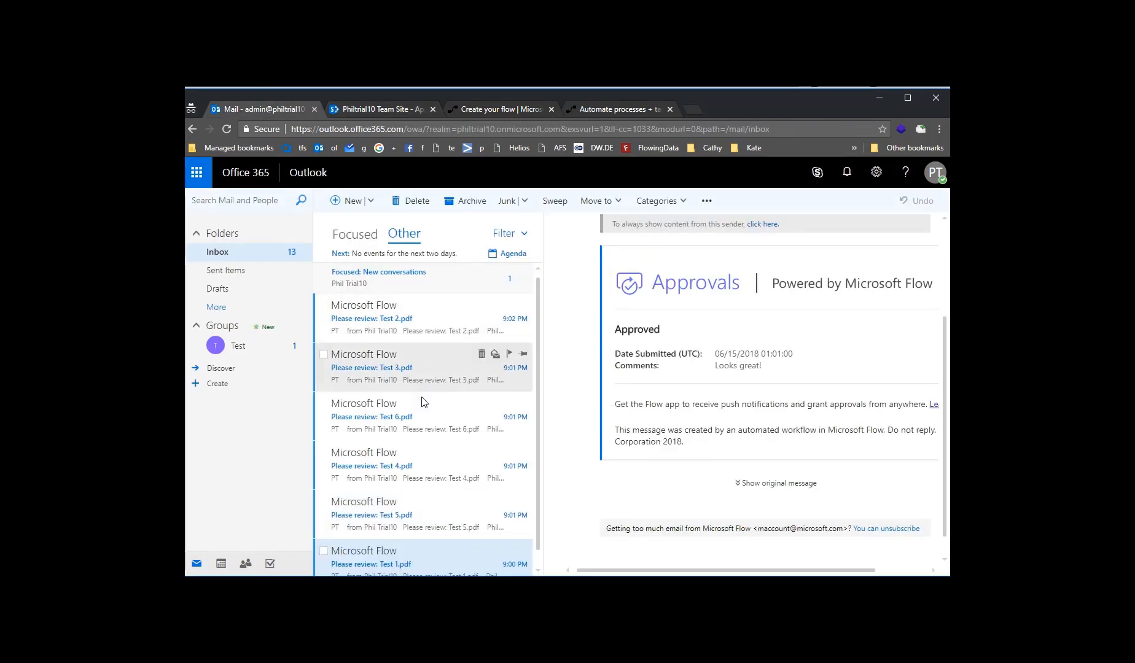
# Step: Reject the Test 2.pdf review request from its email with the comment "No way!", and reload the Approval Documents library to check it
pyautogui.click(454, 335)
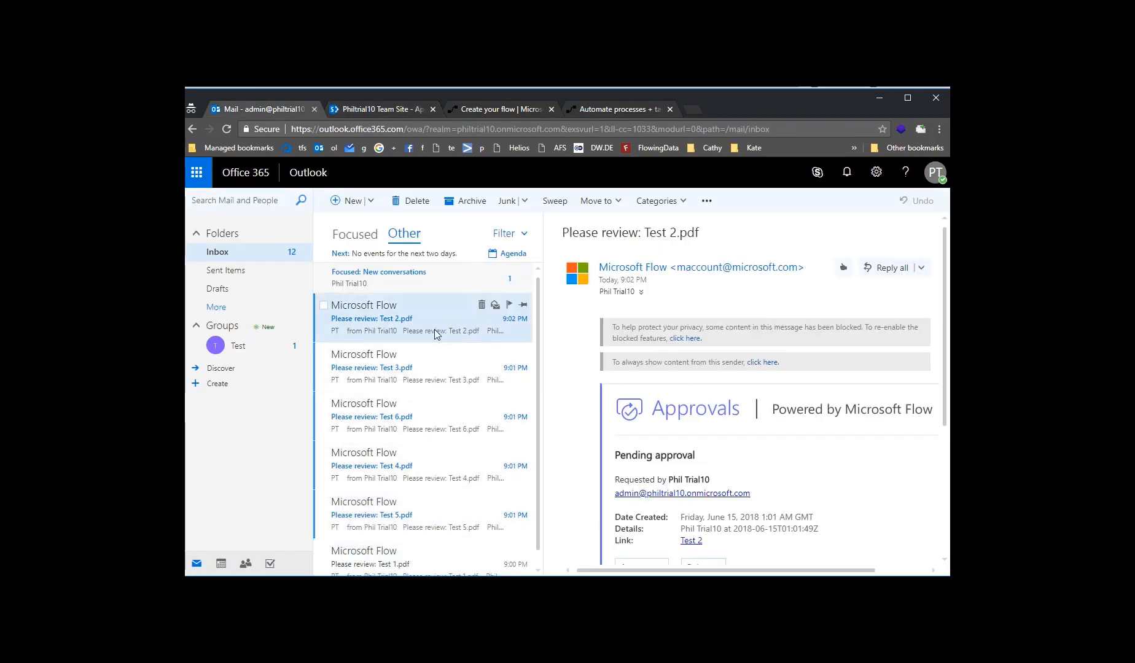
pyautogui.scroll(-3, 755, 439)
pyautogui.click(701, 355)
pyautogui.click(684, 398)
pyautogui.write('No way!')
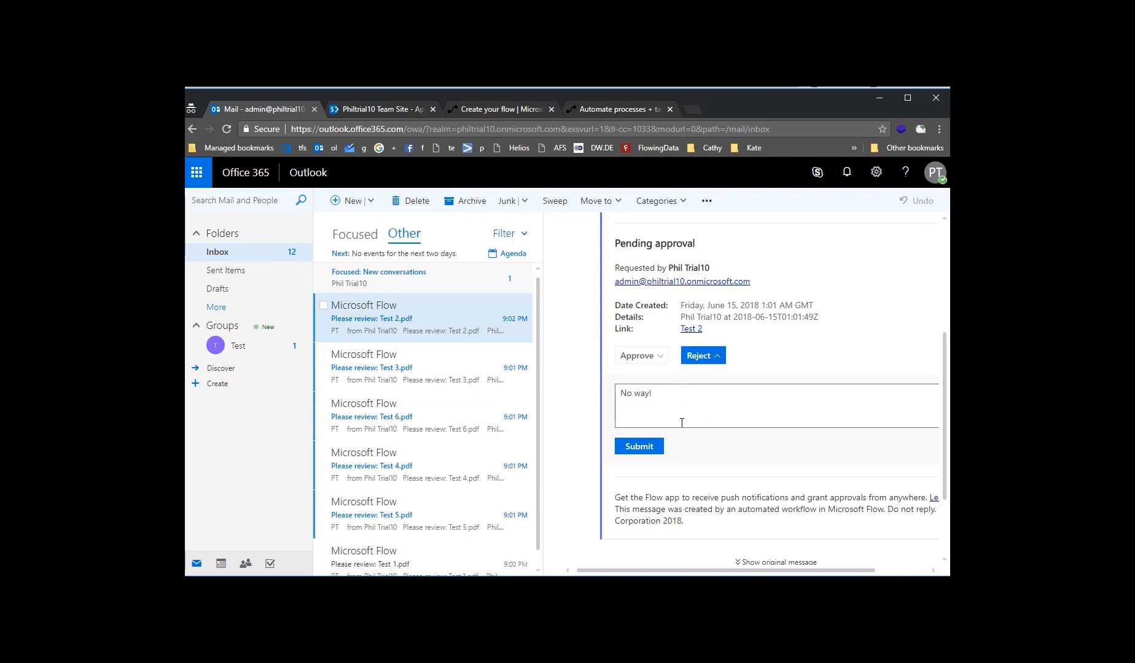
pyautogui.click(636, 446)
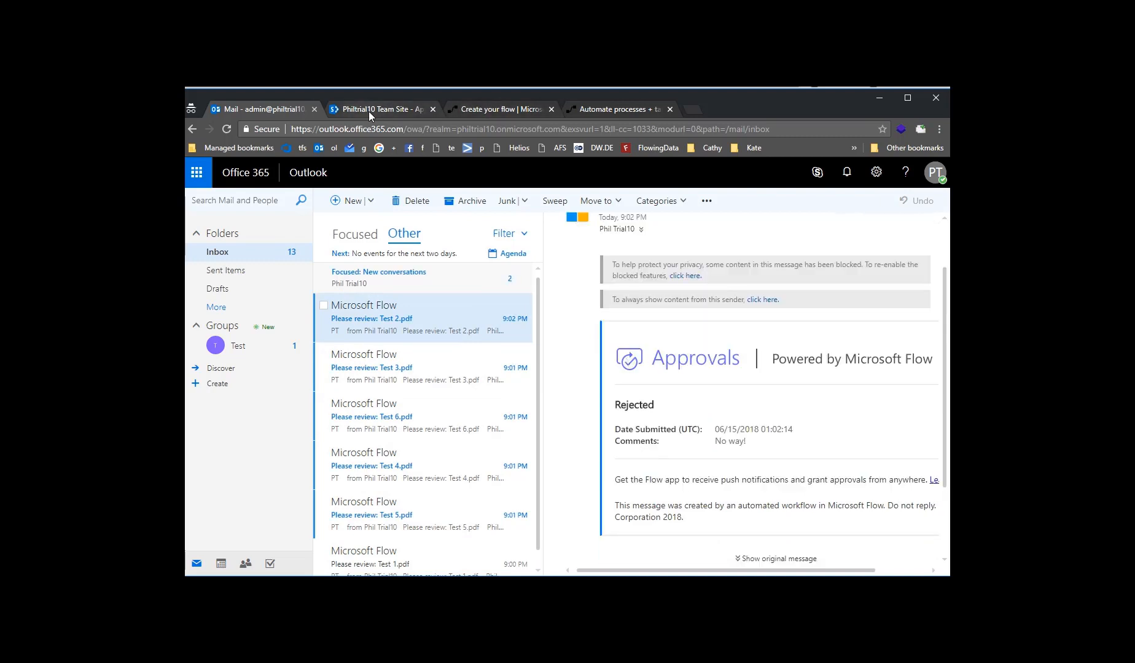
pyautogui.click(422, 110)
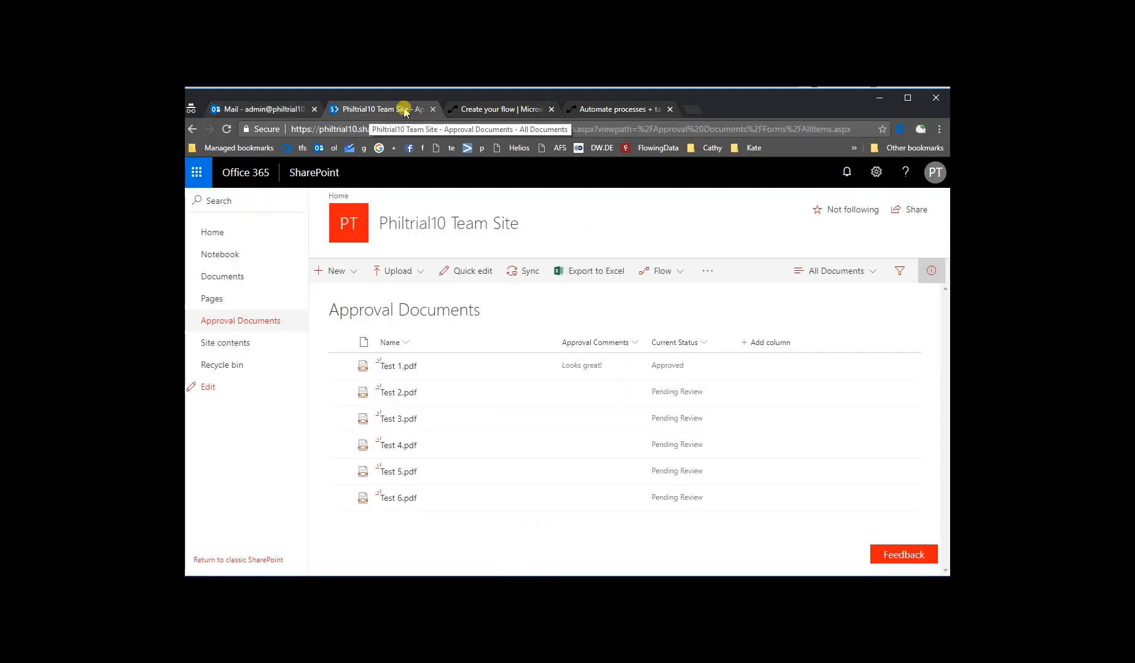
pyautogui.click(228, 129)
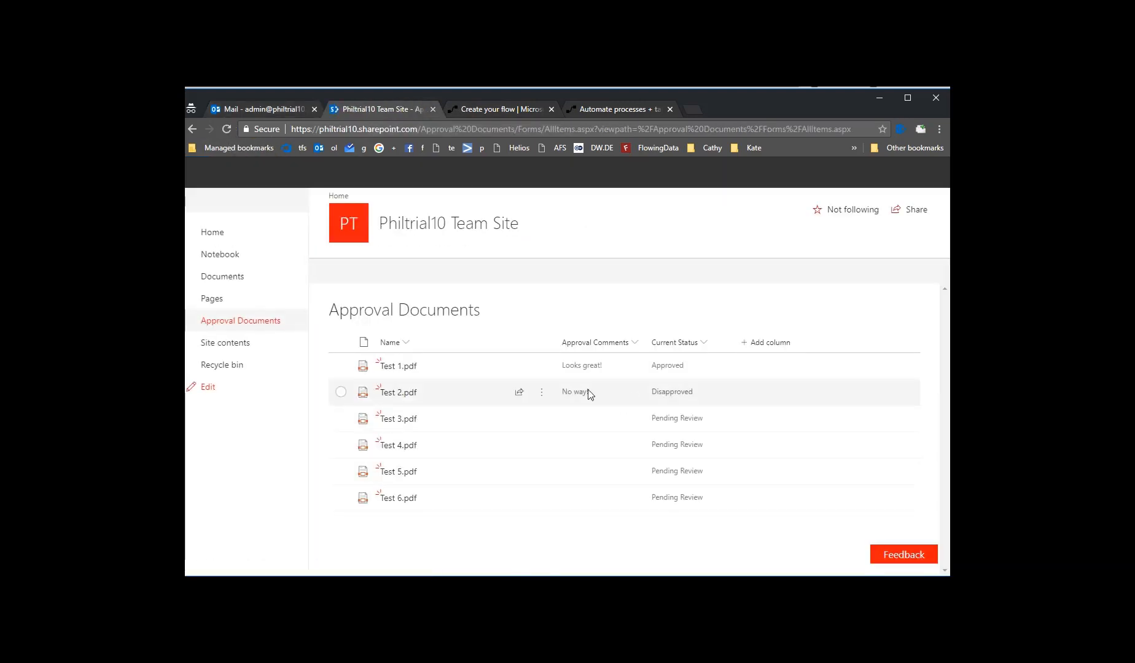
# Step: Switch to Microsoft Flow, look through the pending approval requests, and open the received approvals with the Test 3.pdf to Test 6.pdf requests
pyautogui.click(607, 111)
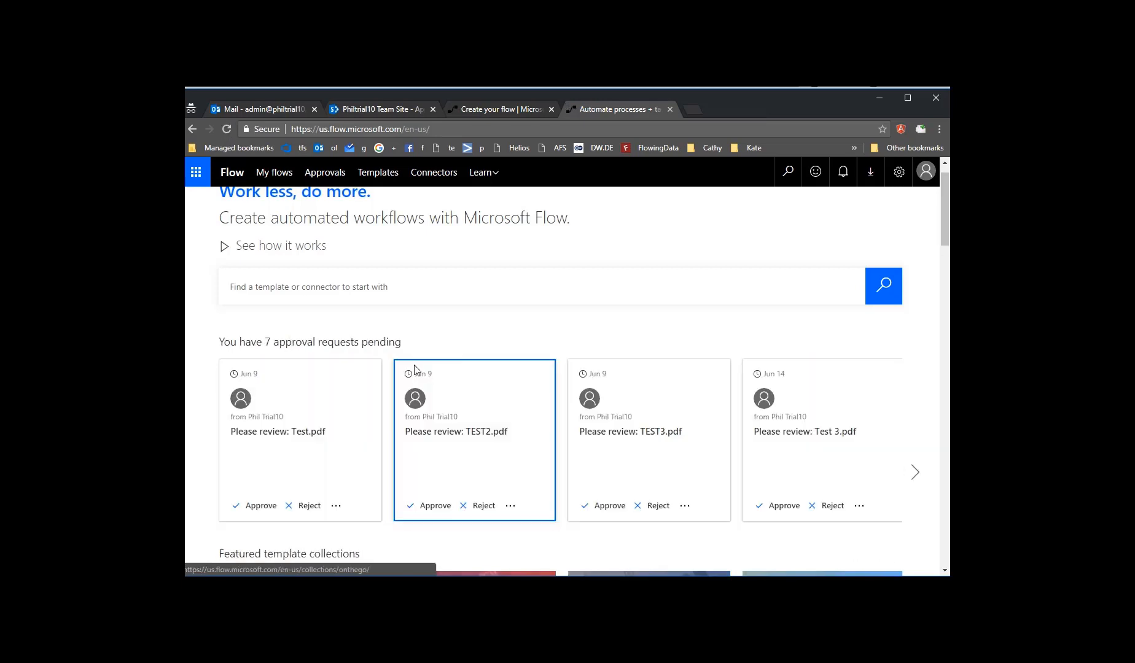
pyautogui.scroll(-1, 279, 442)
pyautogui.click(915, 395)
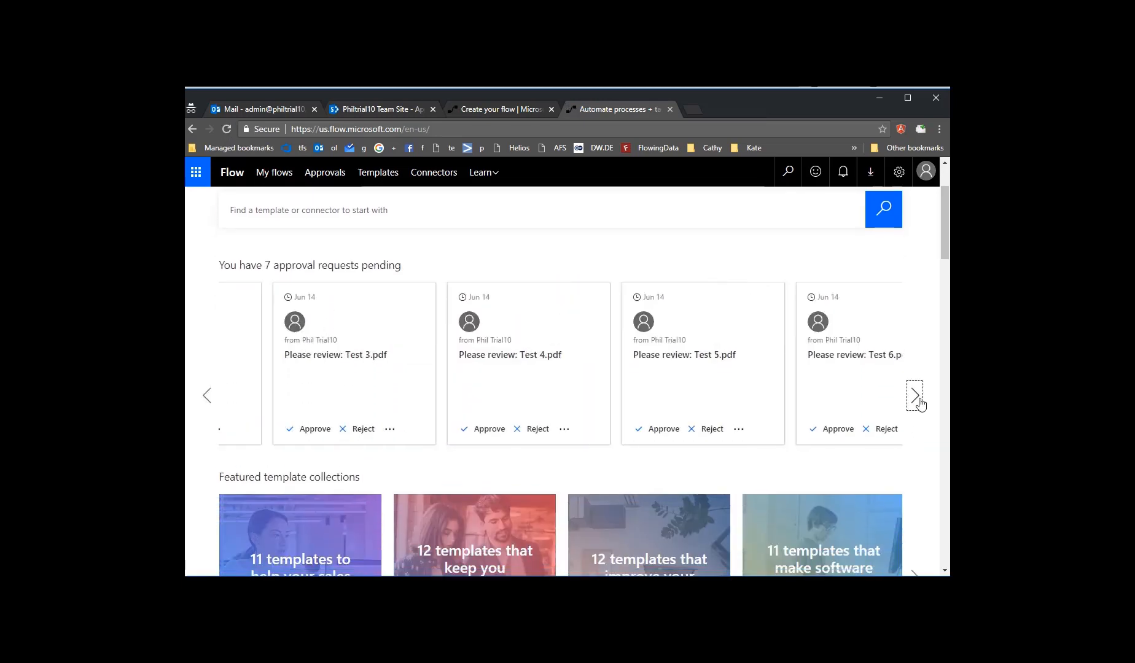
pyautogui.click(261, 436)
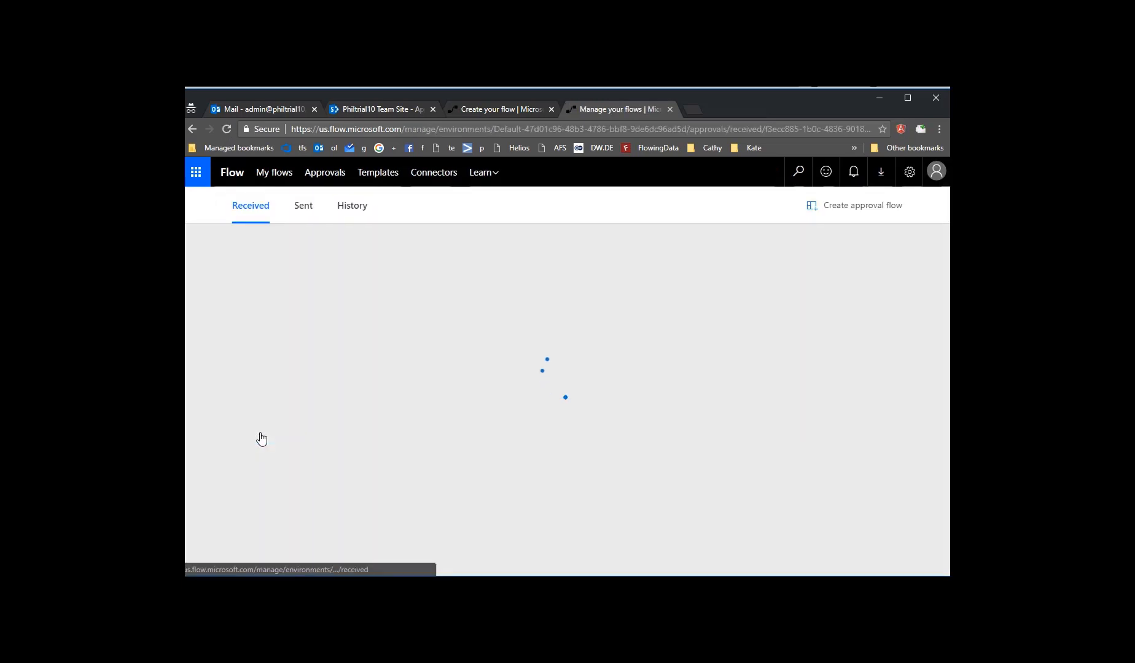
pyautogui.scroll(-3, 651, 424)
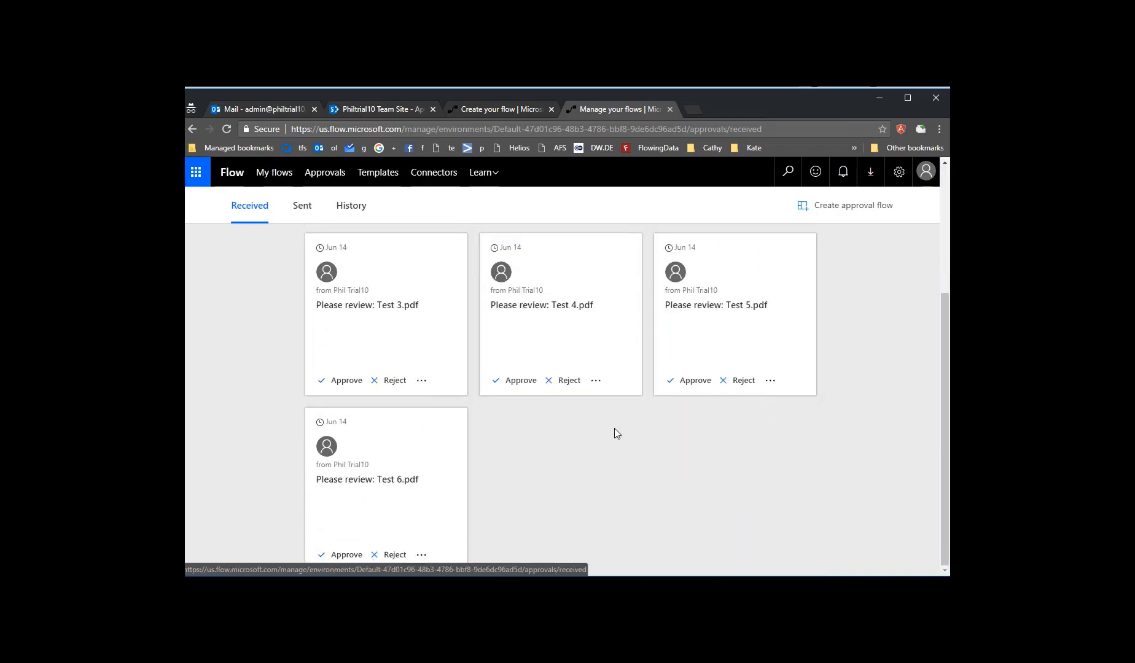
# Step: Reject the Test 3.pdf approval request with the comment "Test 3 is rejected!"
pyautogui.click(395, 387)
pyautogui.scroll(-3, 737, 417)
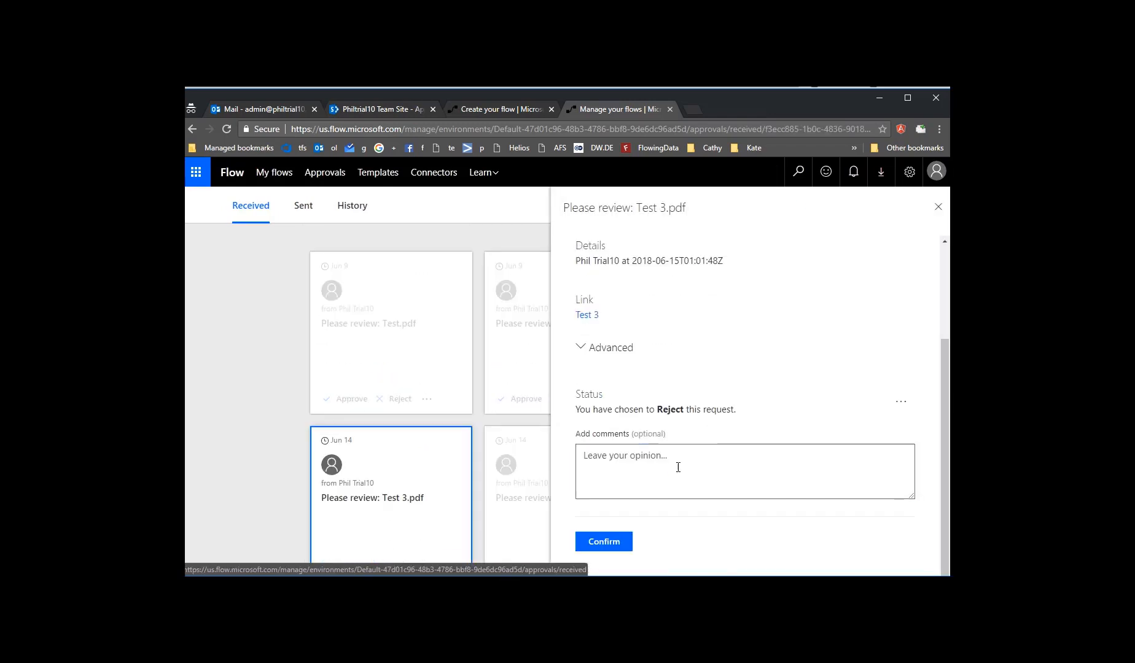
pyautogui.click(679, 468)
pyautogui.write('Test 3 is rejected!')
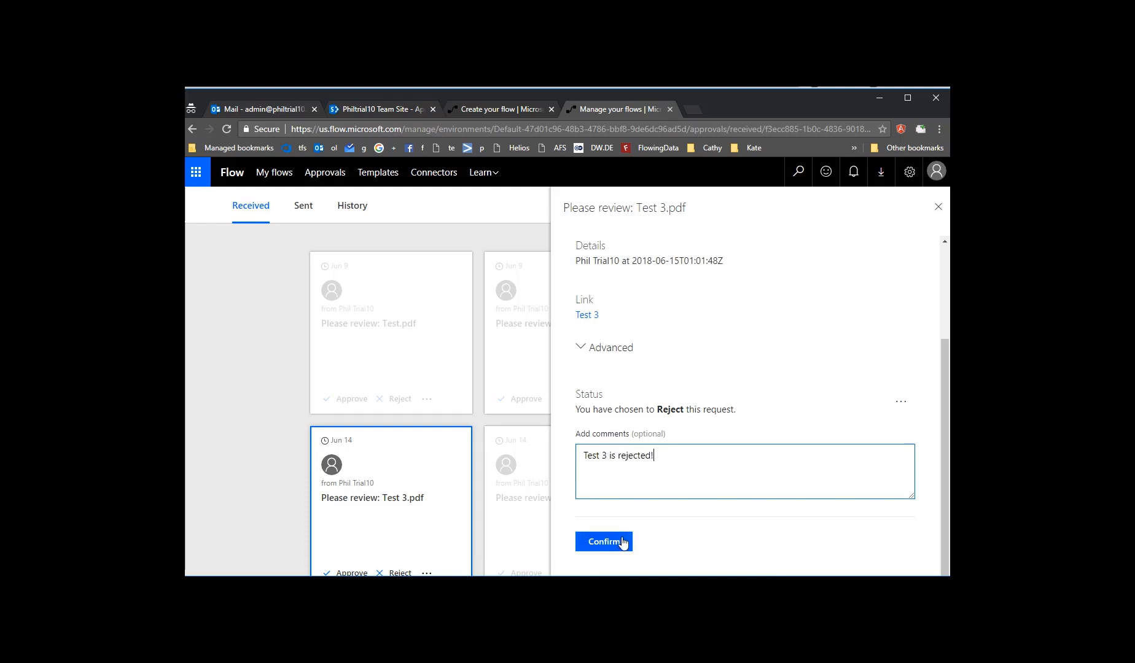
pyautogui.click(622, 543)
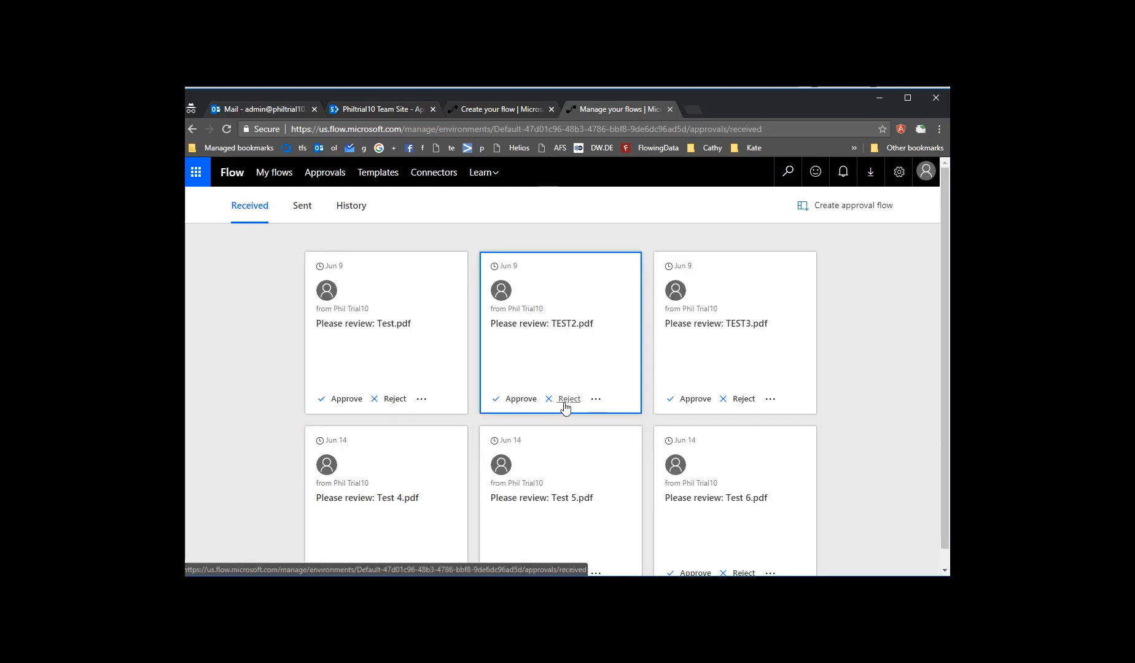
# Step: Approve the Test 4.pdf approval request with the comment "Test 4 is good to go!"
pyautogui.scroll(-1, 639, 476)
pyautogui.click(349, 555)
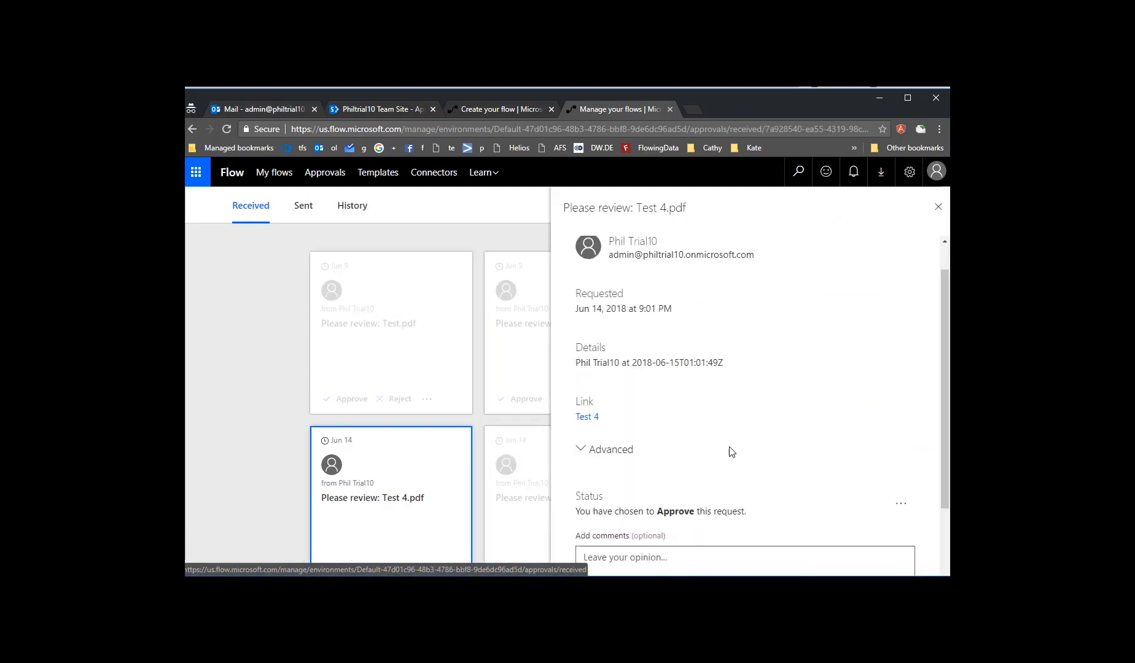
pyautogui.scroll(-2, 731, 452)
pyautogui.click(729, 458)
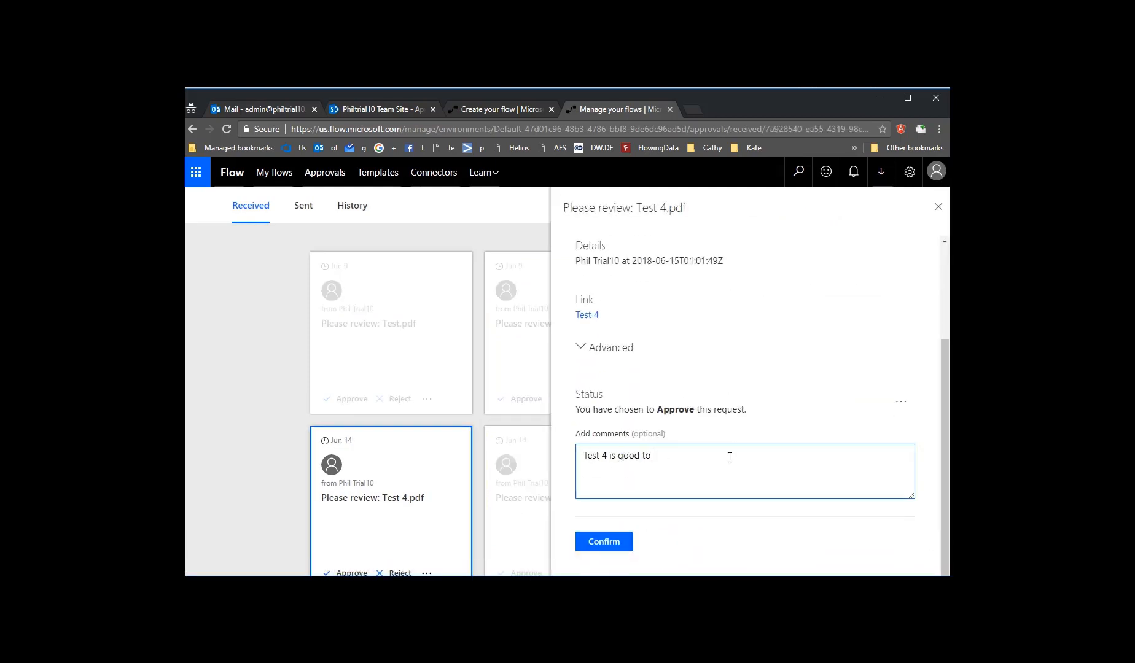
pyautogui.click(608, 542)
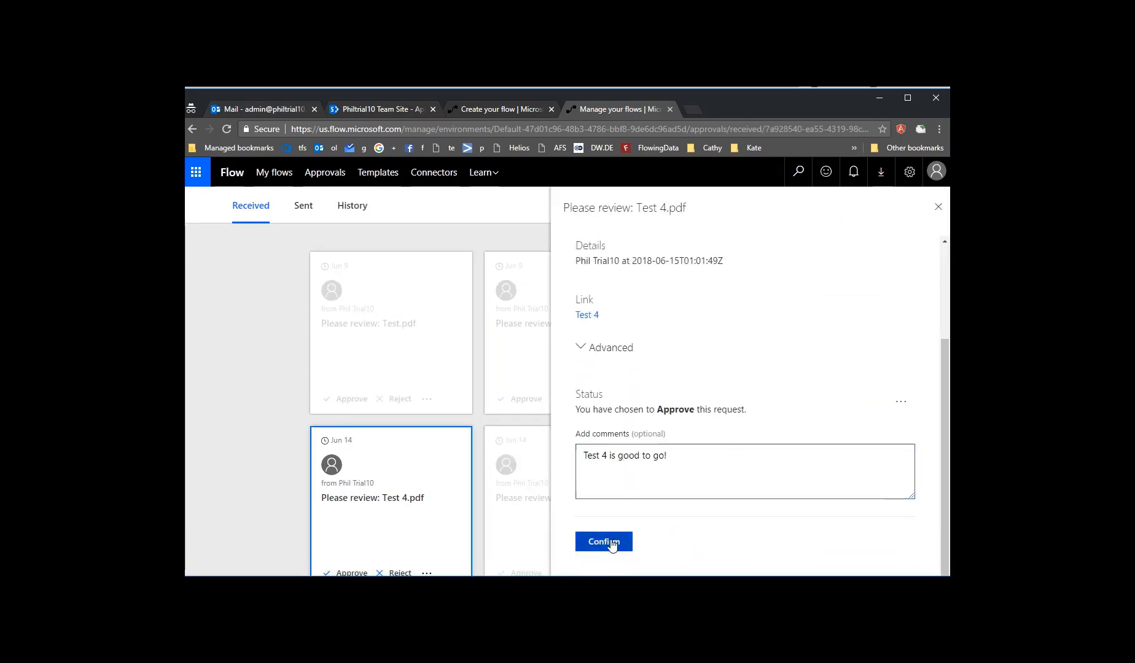
# Step: Return to the SharePoint Approval Documents library and reload it to check the comments and statuses of Test 3.pdf and Test 4.pdf
pyautogui.click(495, 108)
pyautogui.click(357, 109)
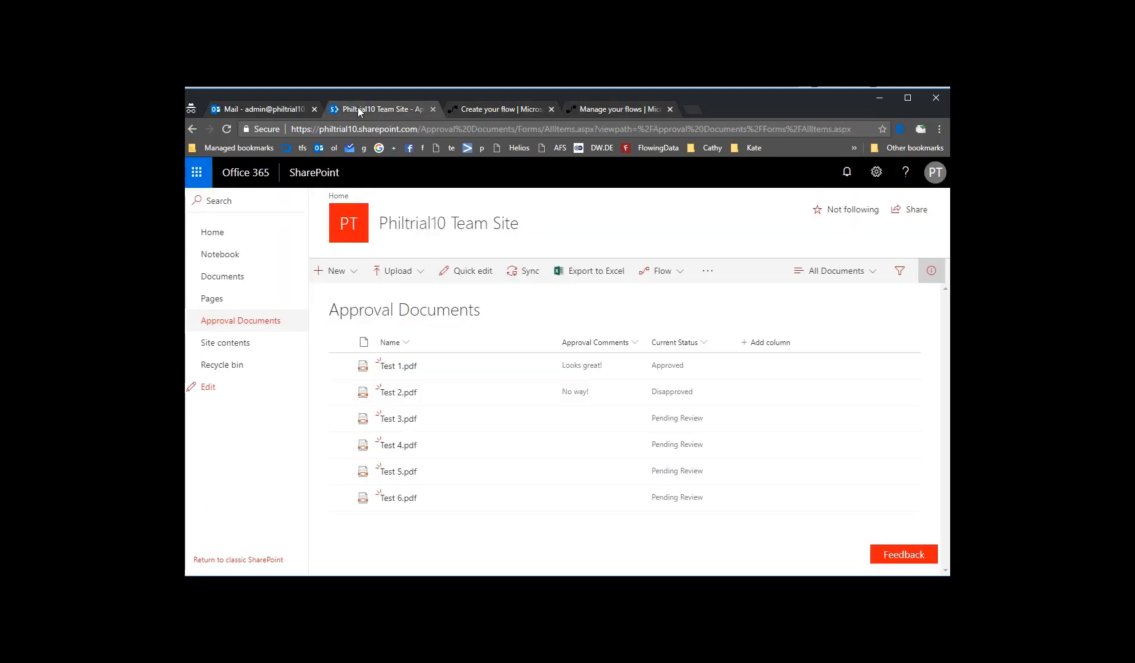
pyautogui.click(227, 129)
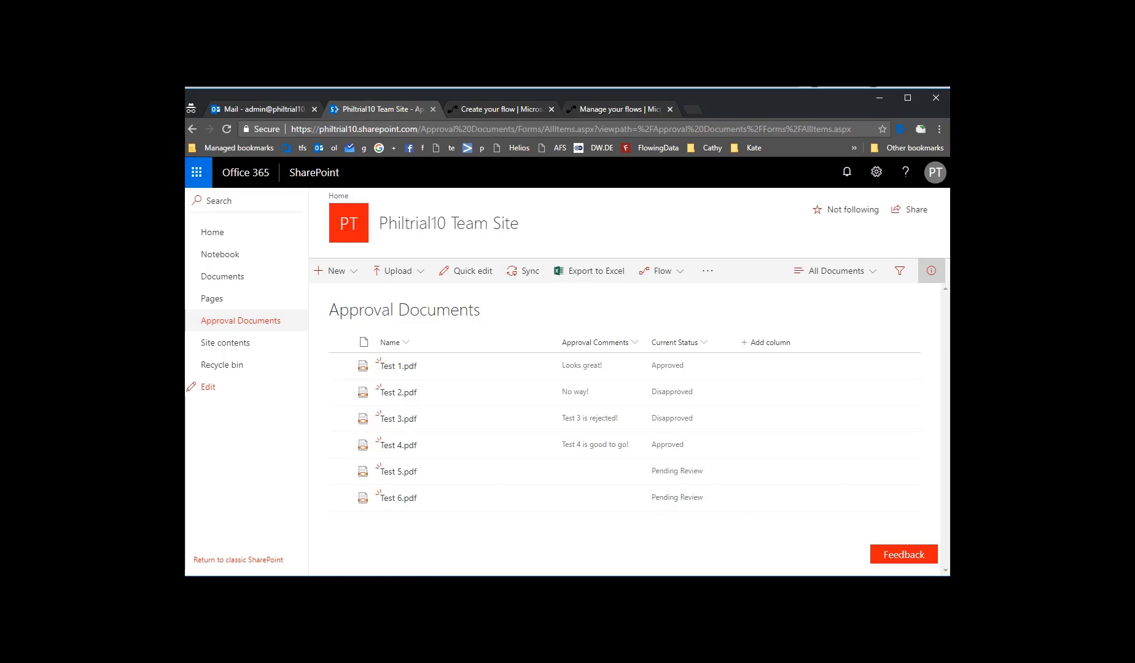
# Step: Approve the Test 5.pdf review request from its Outlook email with the comment "Let 'er rip!", and check the document in the SharePoint library
pyautogui.click(294, 108)
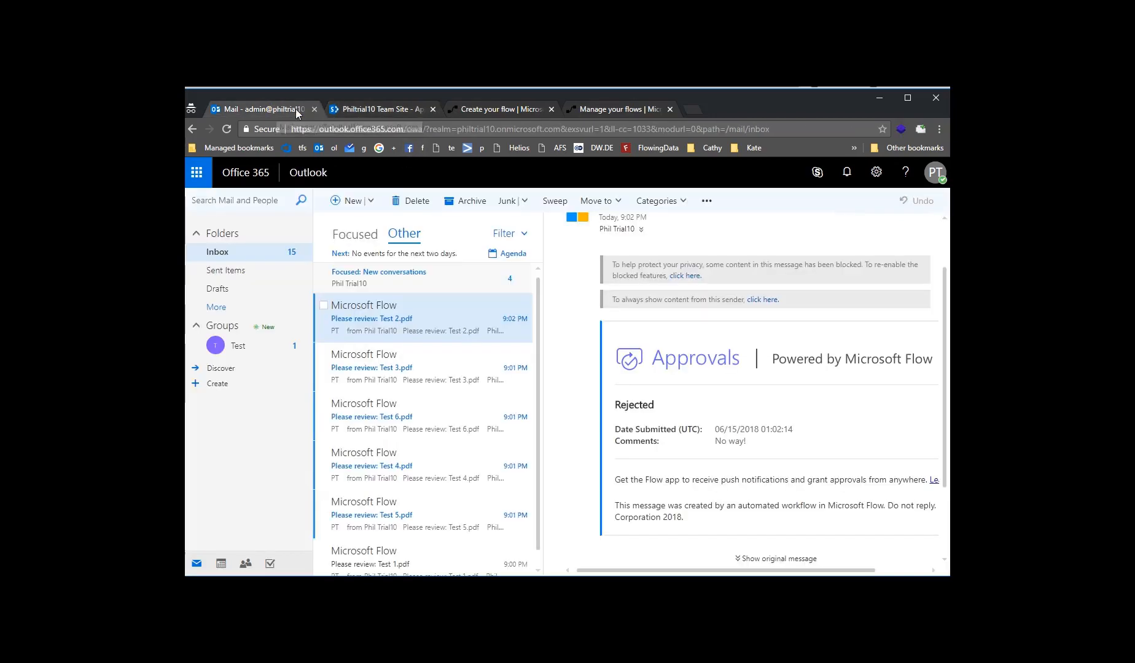
pyautogui.click(408, 430)
pyautogui.click(415, 522)
pyautogui.scroll(-4, 651, 369)
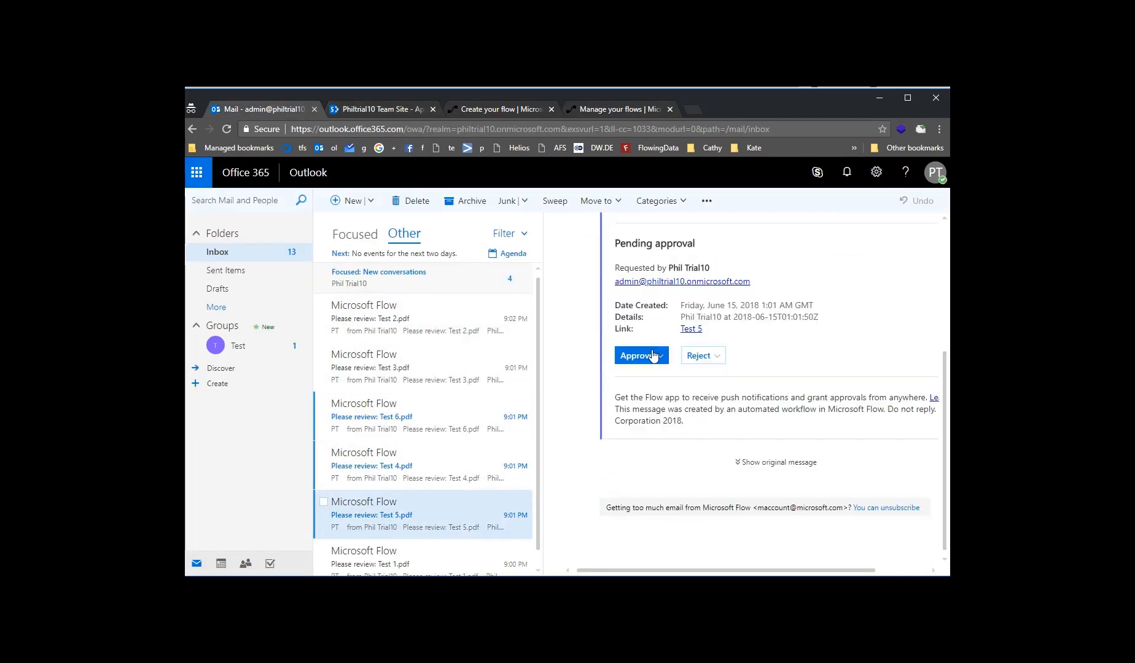
pyautogui.click(639, 357)
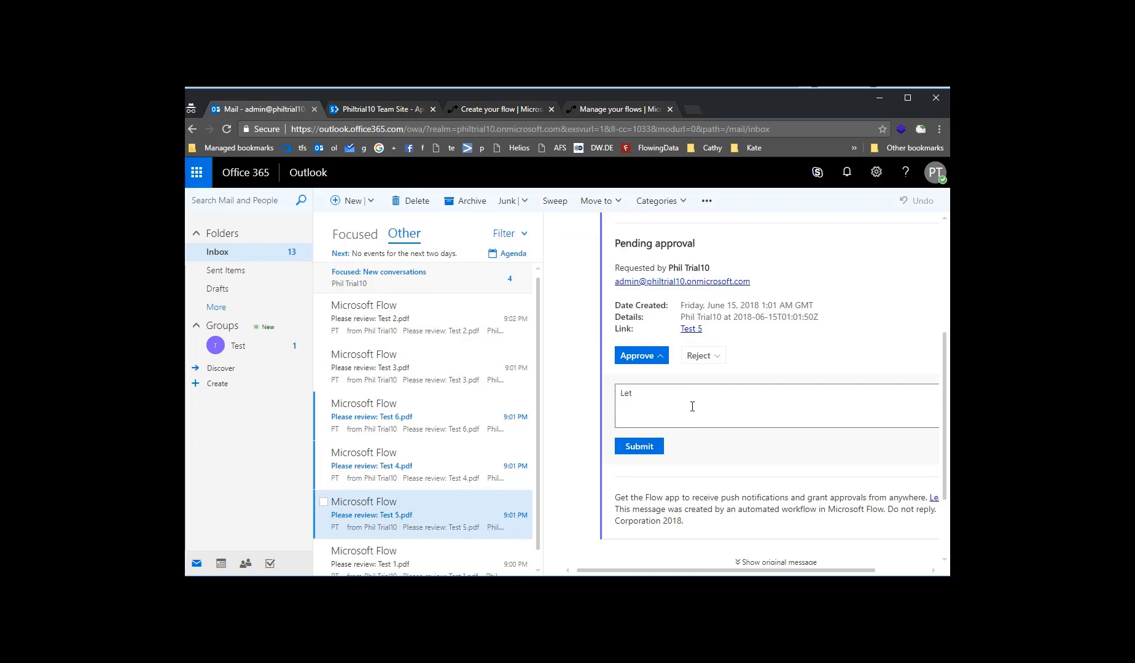
pyautogui.click(637, 447)
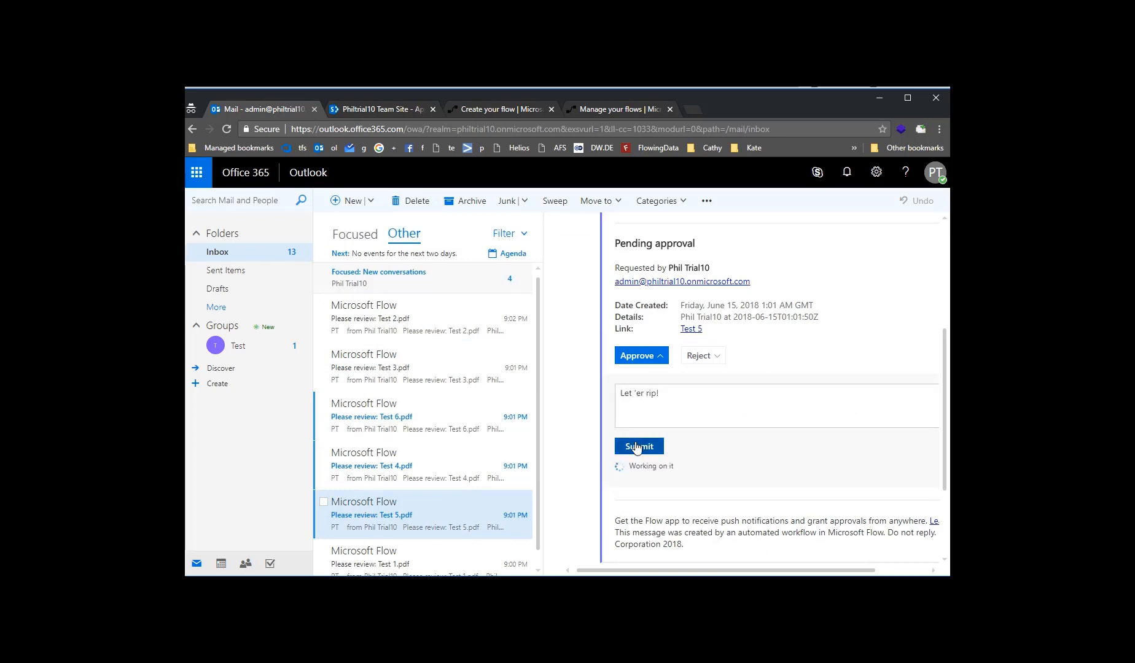
pyautogui.scroll(-2, 643, 440)
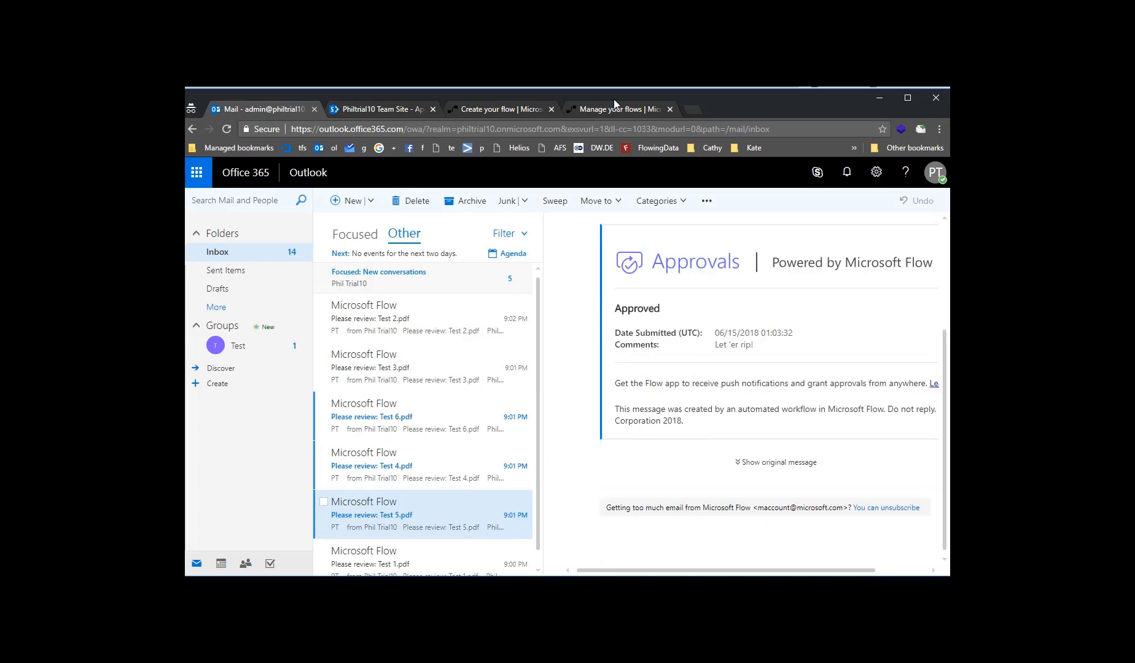
pyautogui.click(402, 109)
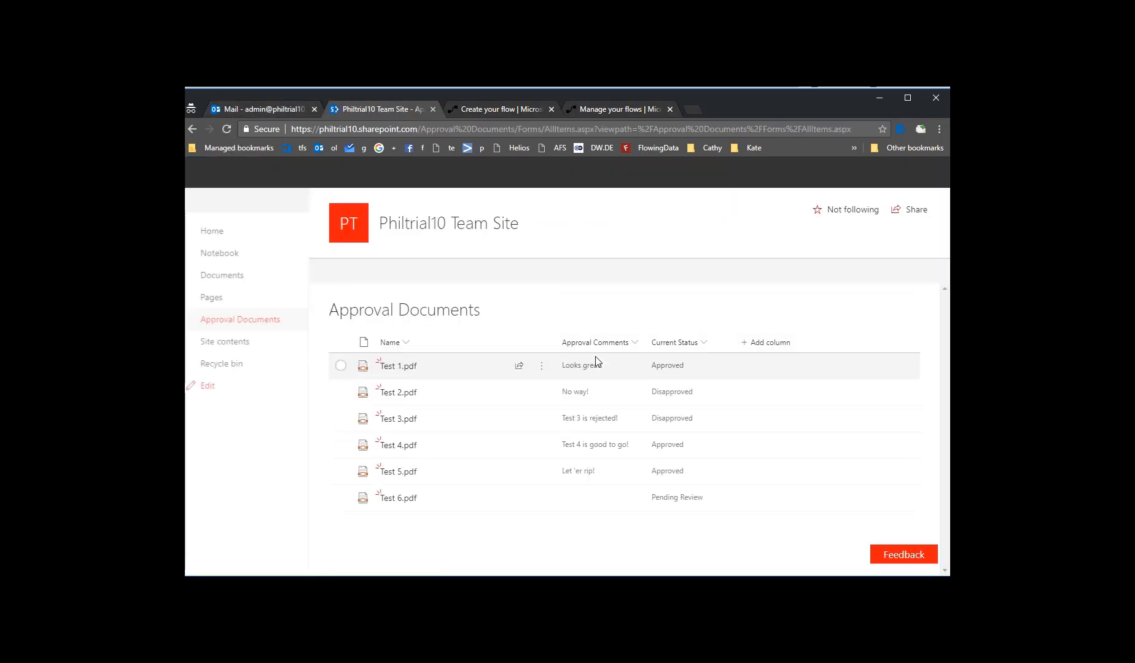